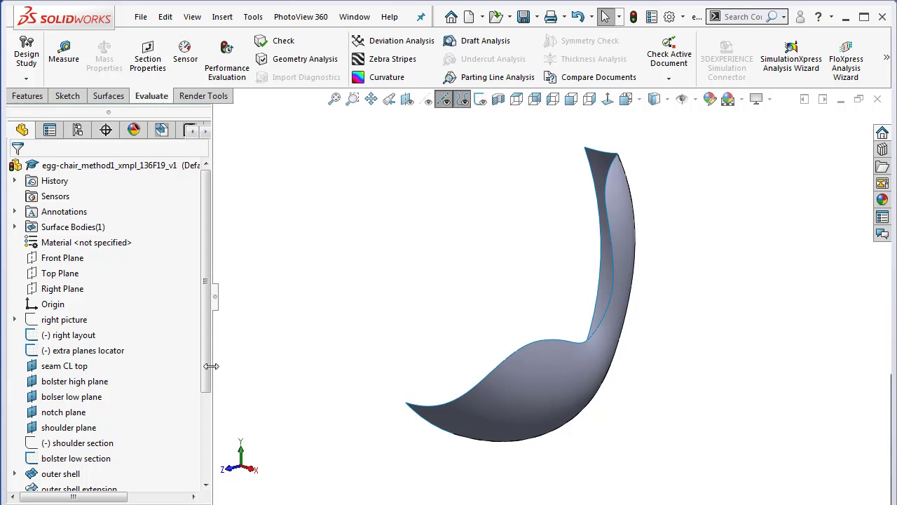
Roll the feature history back to just after the extra planes locator sketch and show the sketches.
left_click_drag(209, 365, 205, 418)
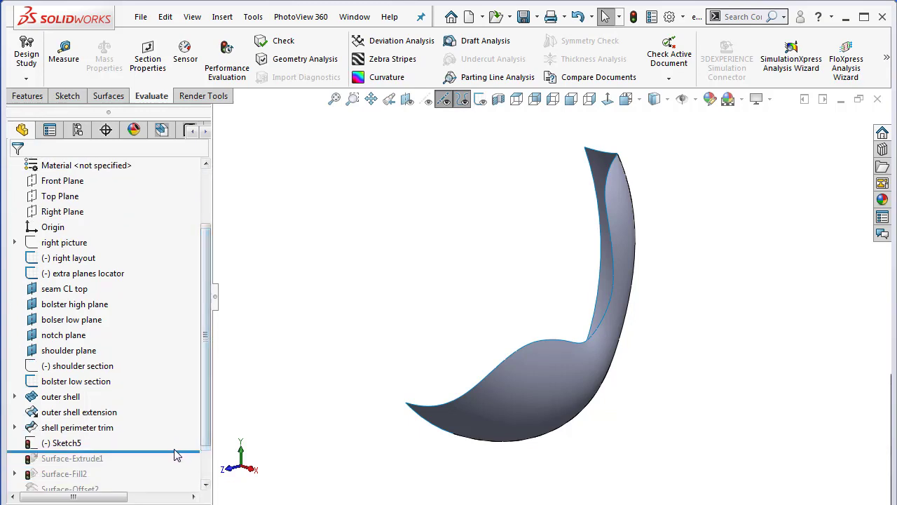
left_click_drag(175, 455, 180, 280)
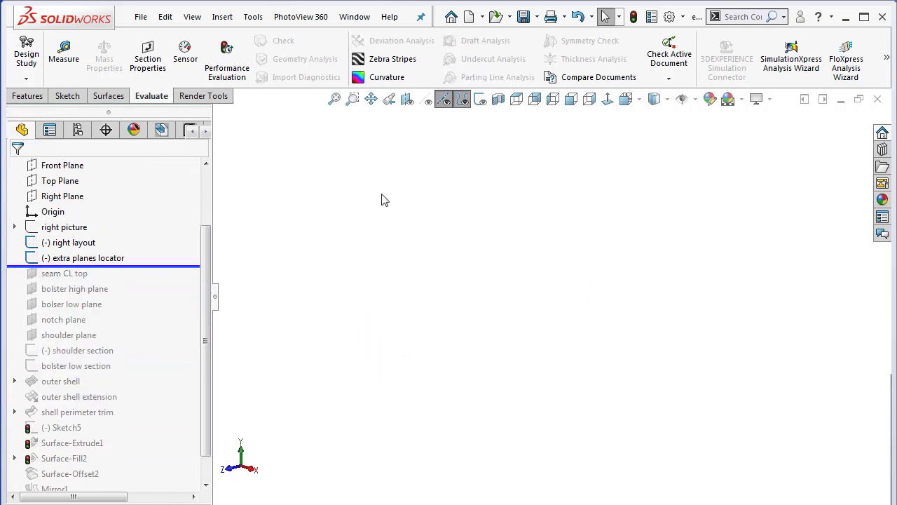
left_click(481, 99)
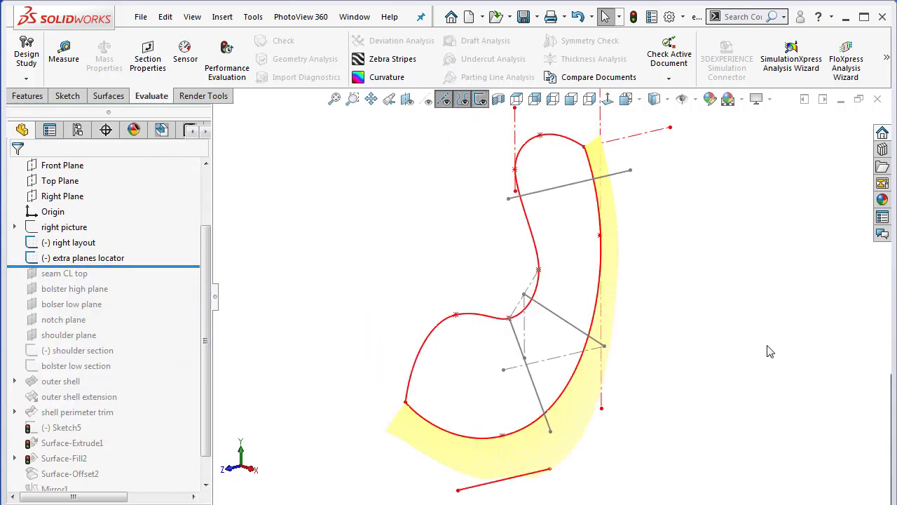
Orient the model to the Right view and open the right layout sketch for editing.
mouse_move(726, 323)
middle_mouse_down()
mouse_move(713, 317)
mouse_move(725, 260)
mouse_move(648, 273)
mouse_move(647, 341)
middle_mouse_up()
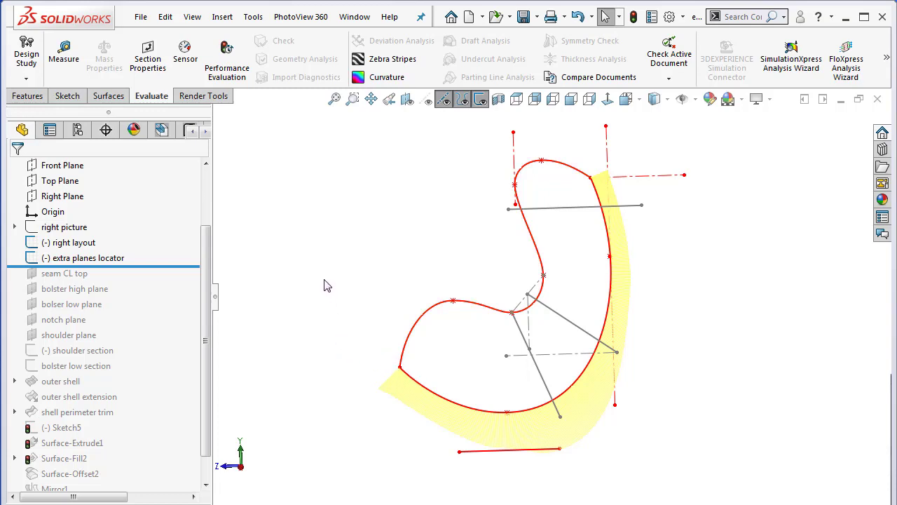
left_click(640, 100)
left_click(667, 158)
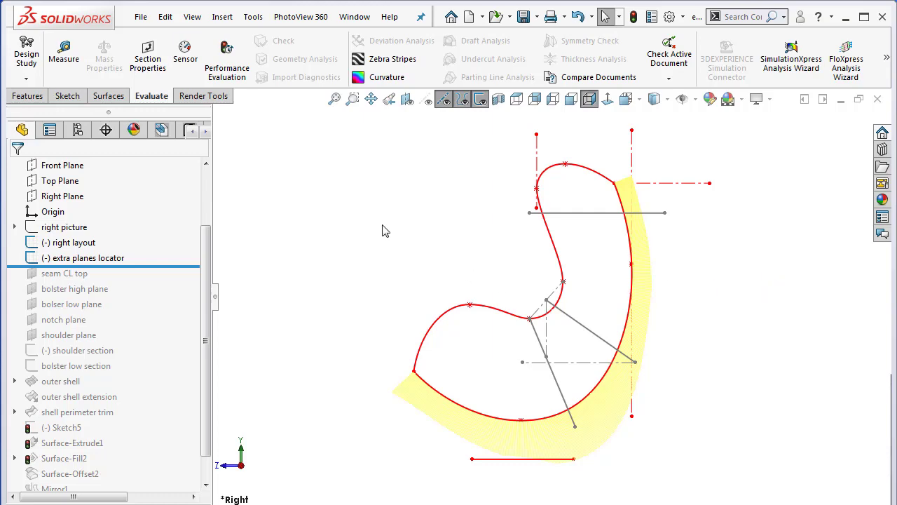
right_click(83, 242)
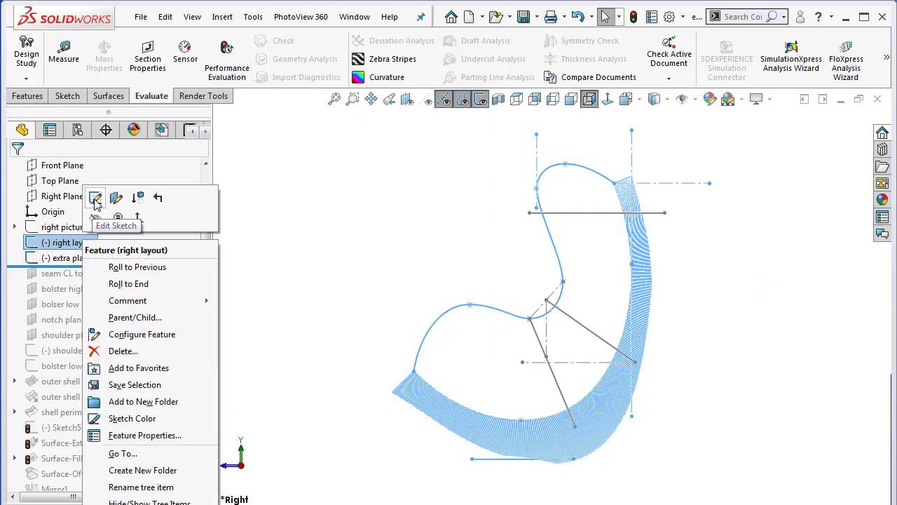
left_click(95, 197)
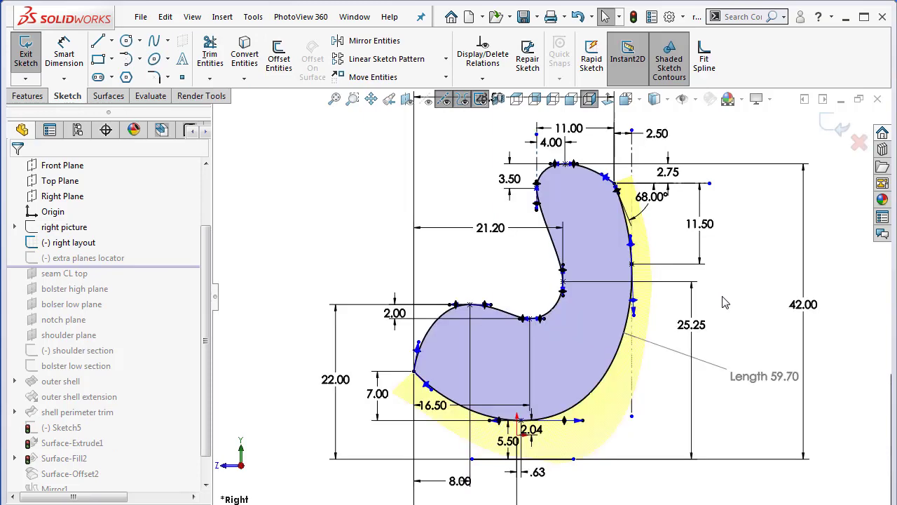
Turn off the curvature comb on the outer spline along the chair's back and underside.
left_click(614, 359)
right_click(613, 360)
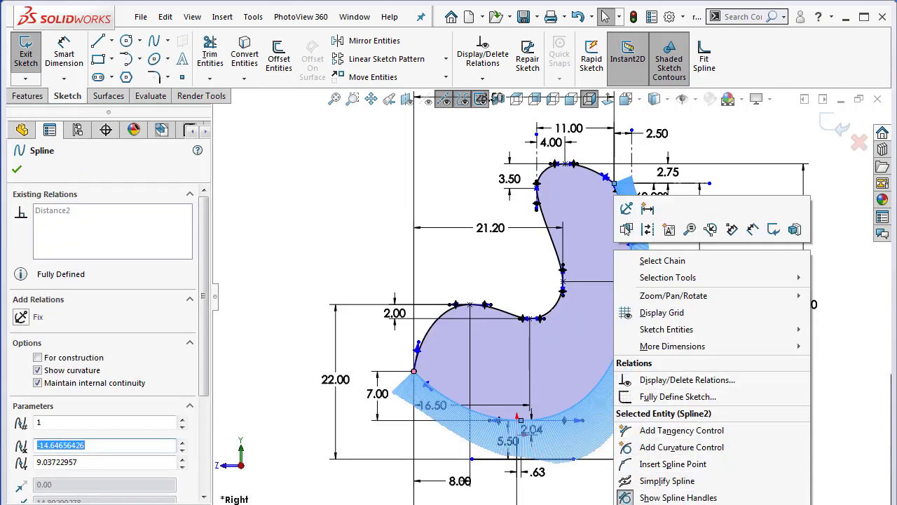
left_click(677, 504)
left_click(299, 187)
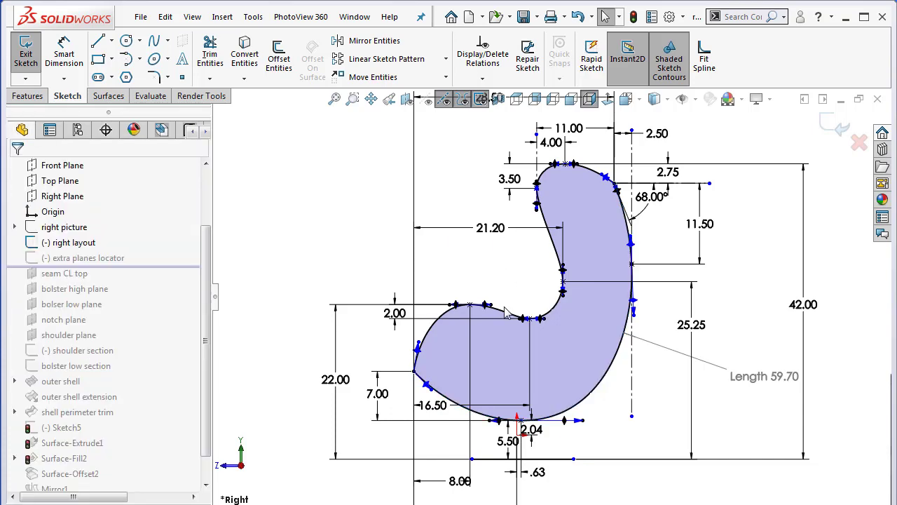
Display the curvature comb on the inner spline that runs from the headrest to the front of the seat.
key("f")
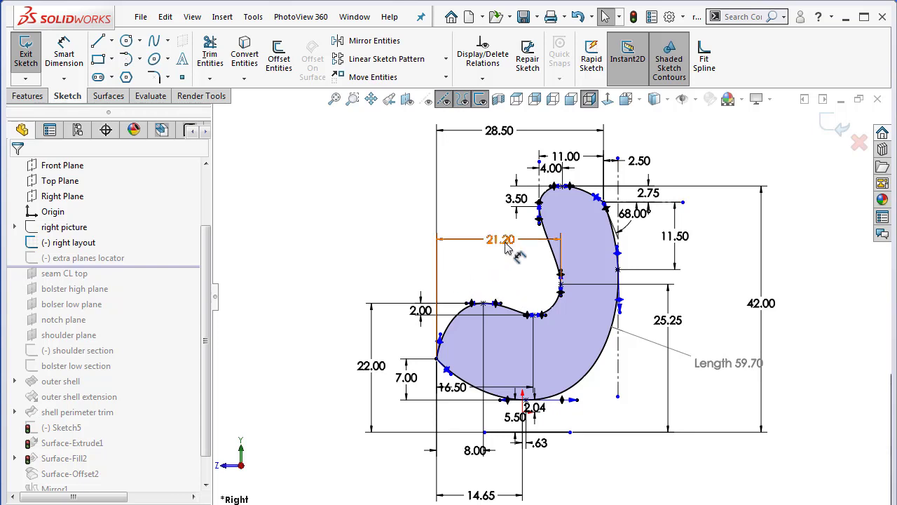
scroll(504, 249, "down", 2)
scroll(507, 250, "down", 1)
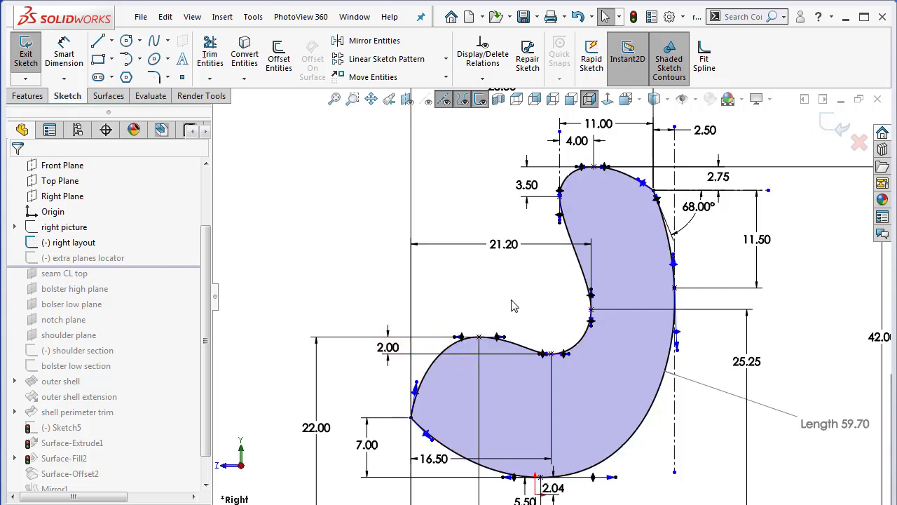
left_click(575, 266)
right_click(575, 267)
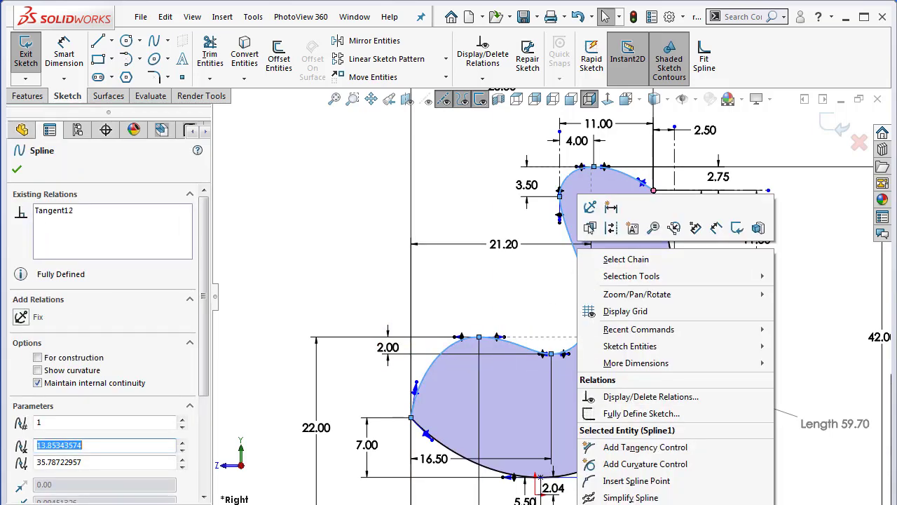
left_click(634, 504)
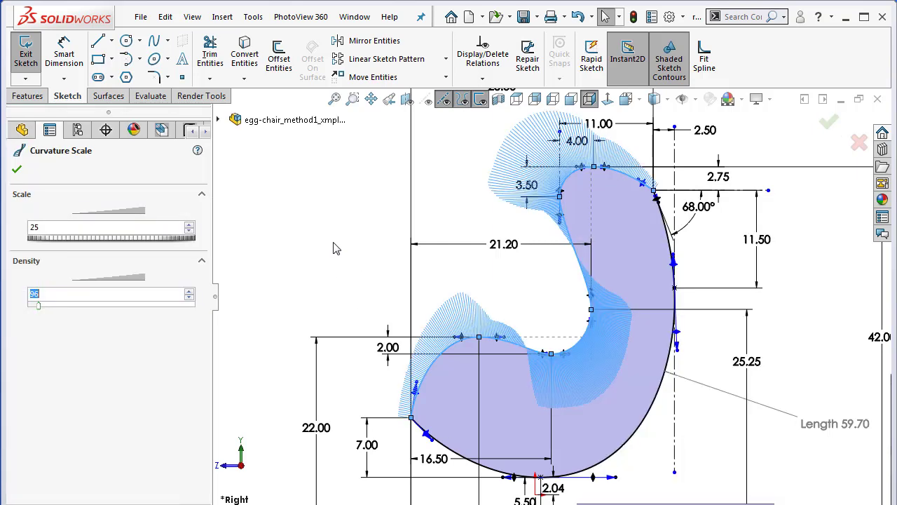
left_click(329, 246)
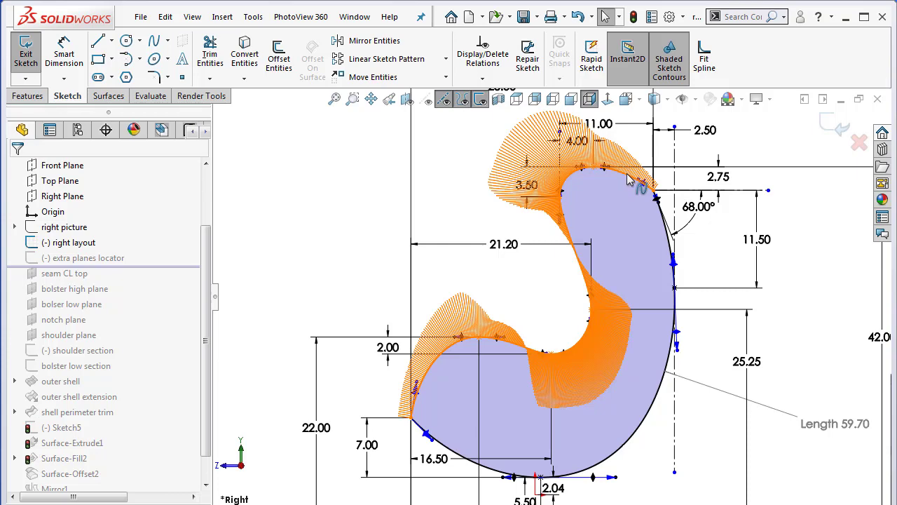
Turn off the curvature comb on the inner spline.
left_click(627, 180)
right_click(628, 180)
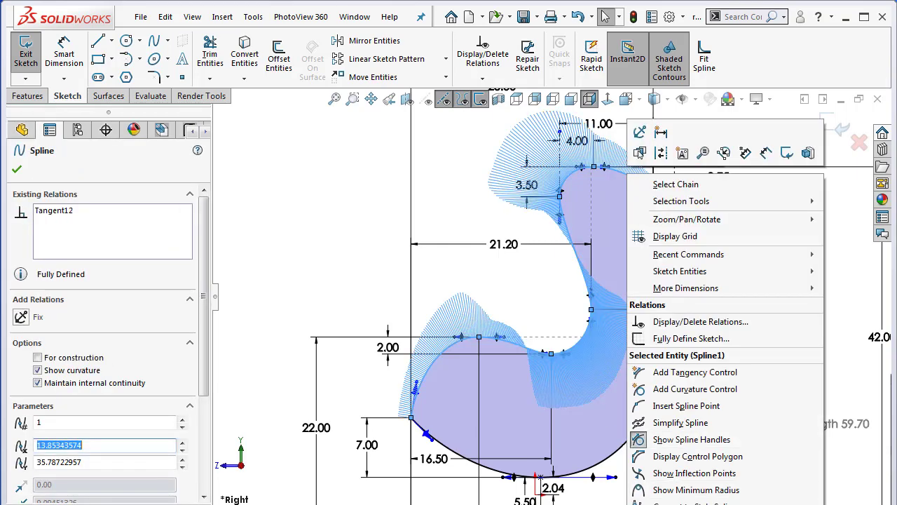
left_click(352, 223)
left_click(353, 223)
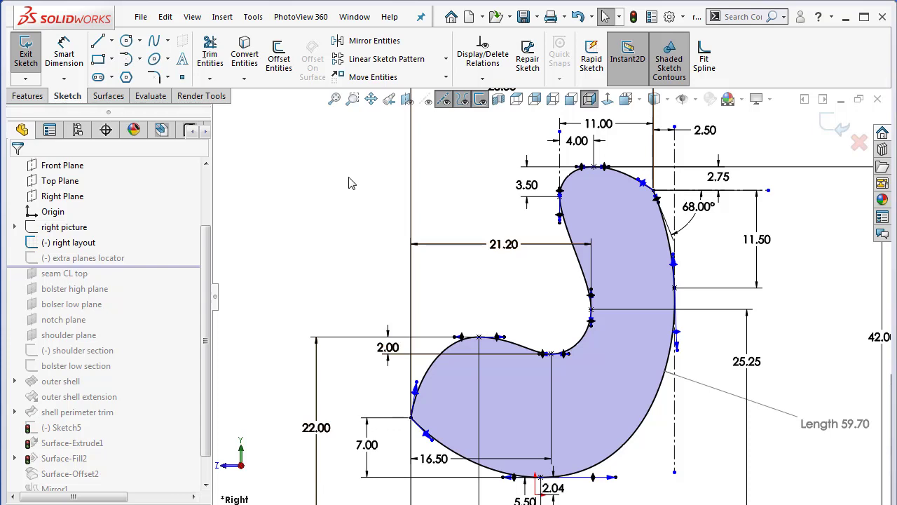
Examine the right layout's spline points, tangency handles and dimensions at the seat, headrest and inner notch, and exit the sketch.
left_click(415, 426)
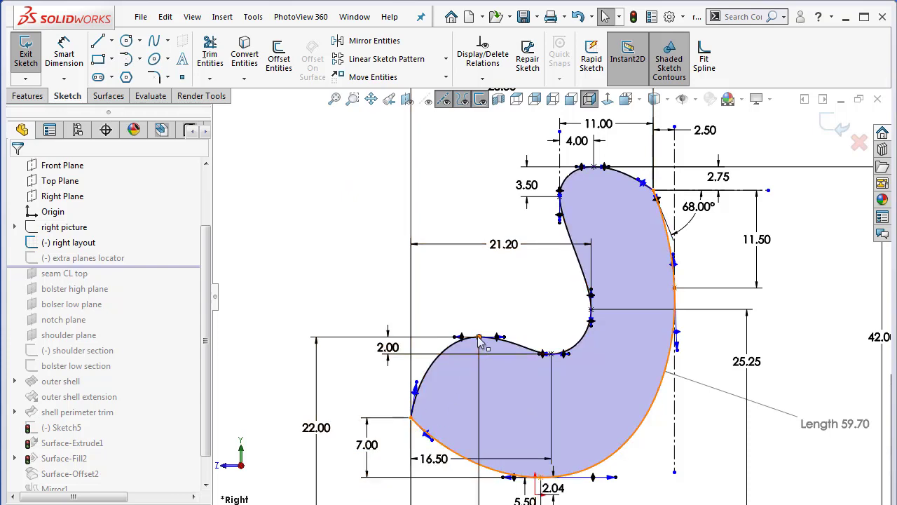
left_click(552, 356)
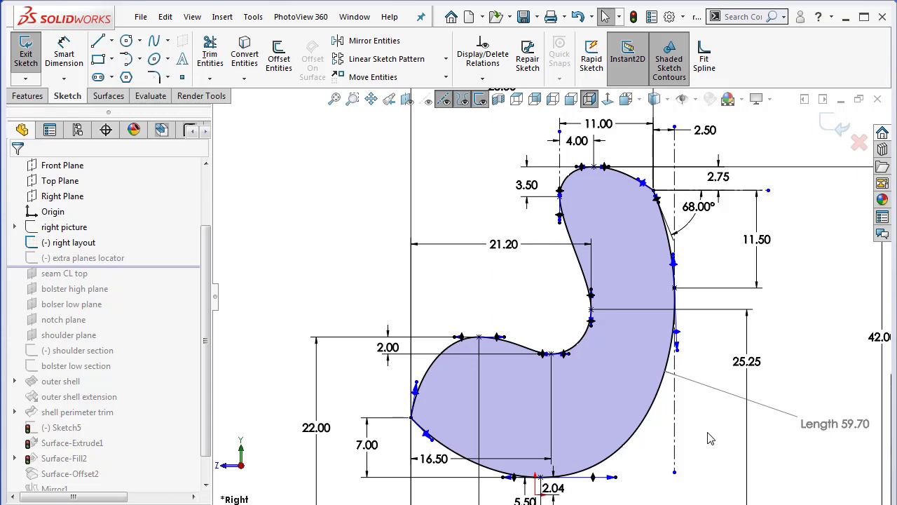
scroll(710, 438, "down", 1)
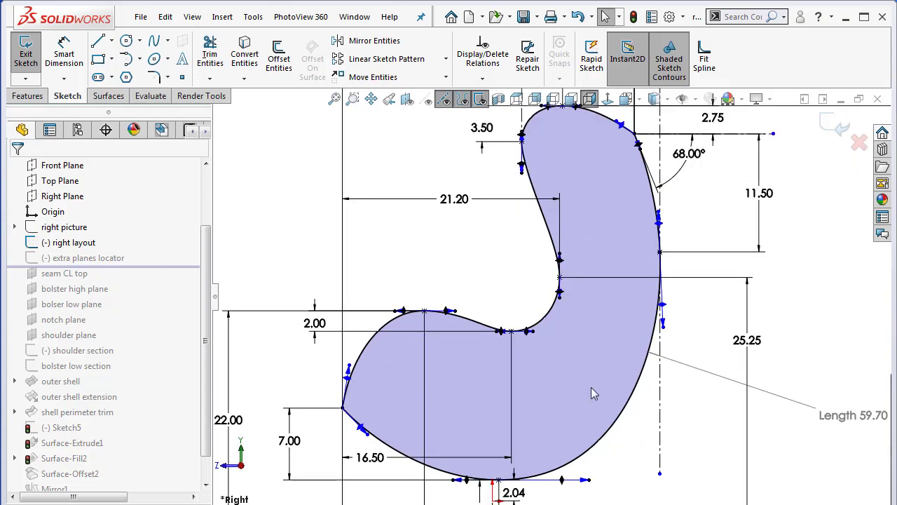
scroll(497, 344, "up", 3)
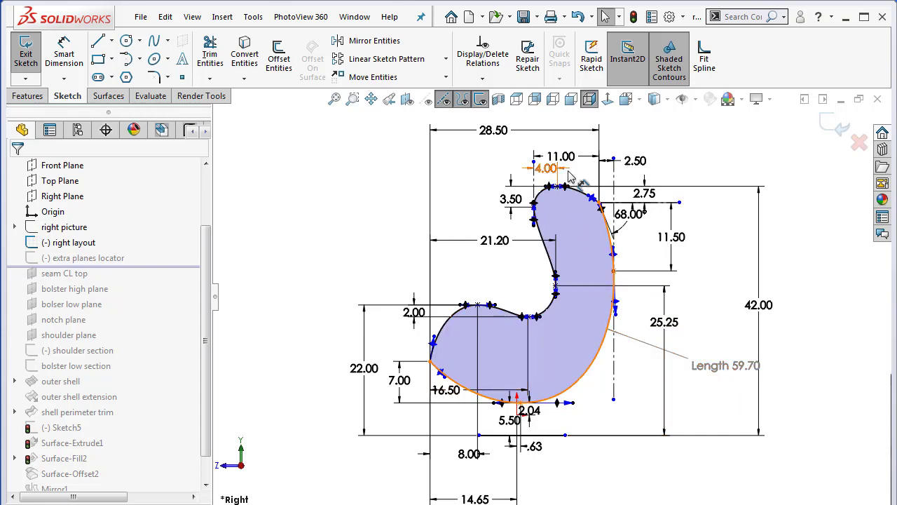
scroll(569, 179, "down", 4)
scroll(569, 179, "down", 2)
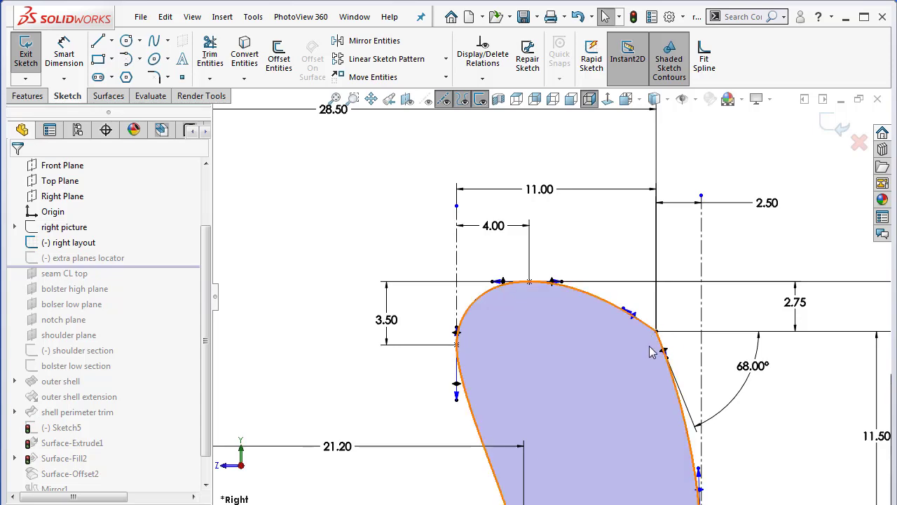
key("f")
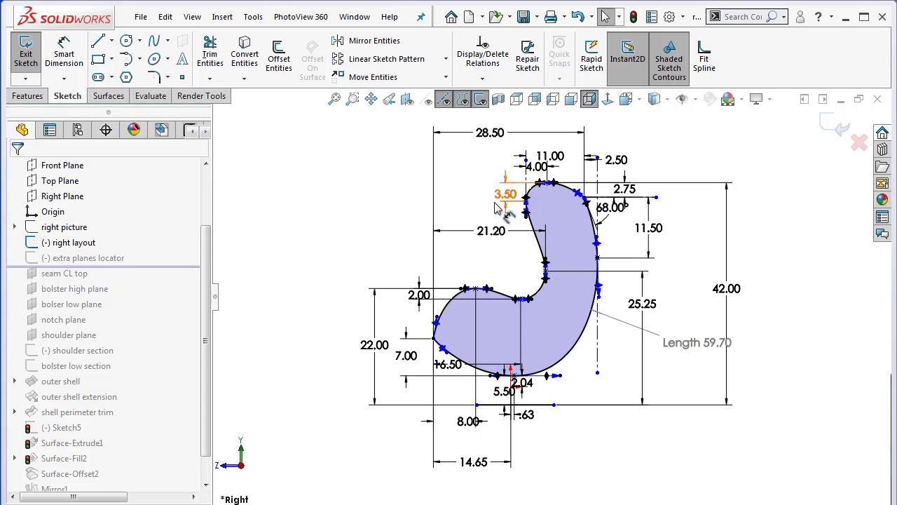
scroll(486, 209, "down", 2)
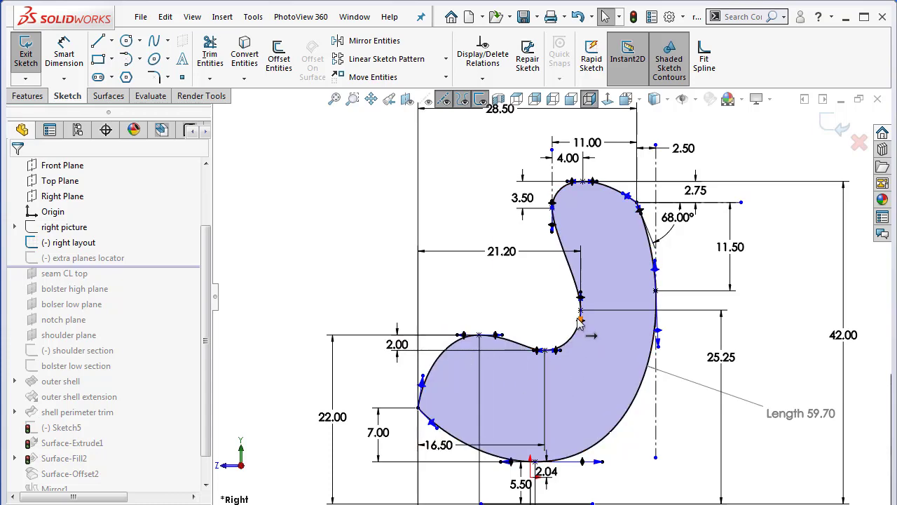
scroll(582, 309, "down", 3)
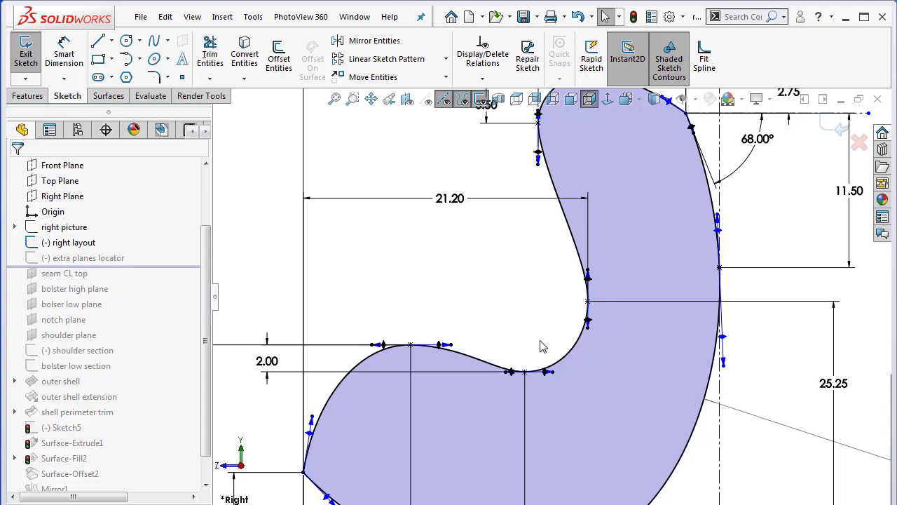
scroll(540, 345, "down", 2)
scroll(540, 345, "up", 4)
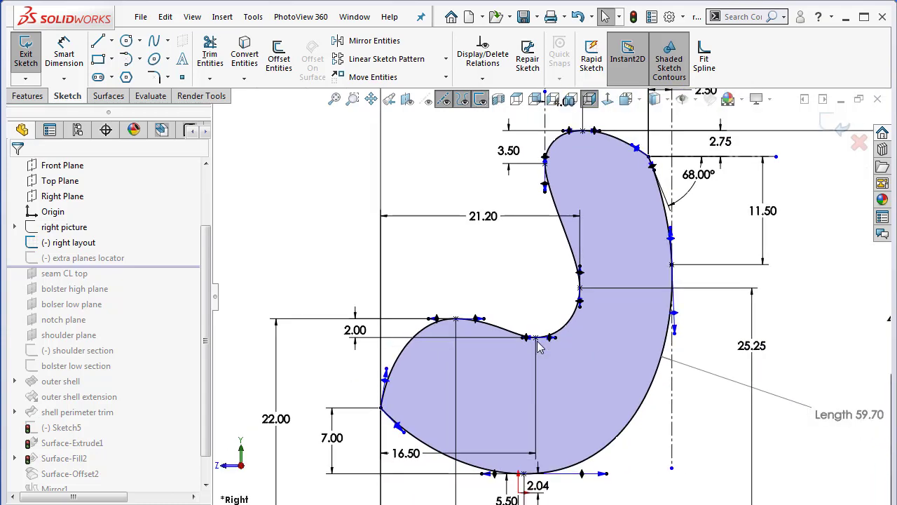
scroll(540, 346, "up", 2)
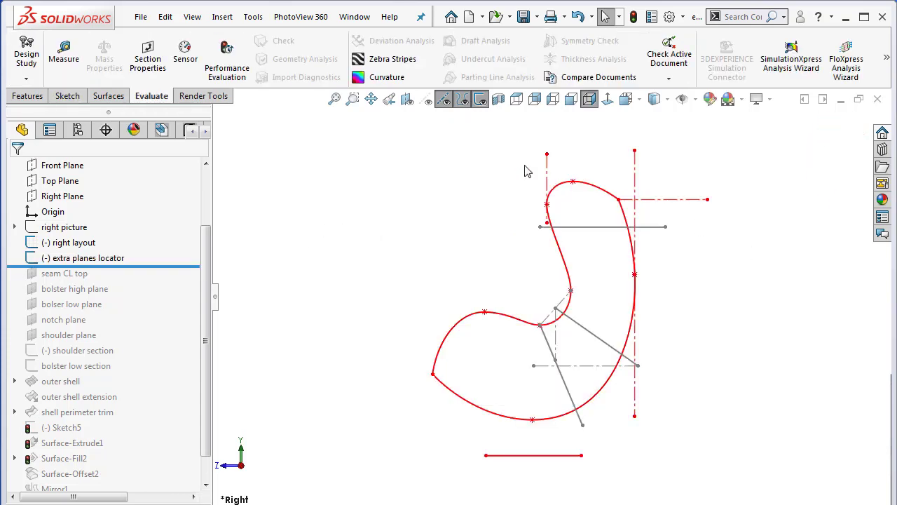
Roll the history forward past the seam CL top plane and highlight that plane against the layout.
scroll(570, 173, "down", 4)
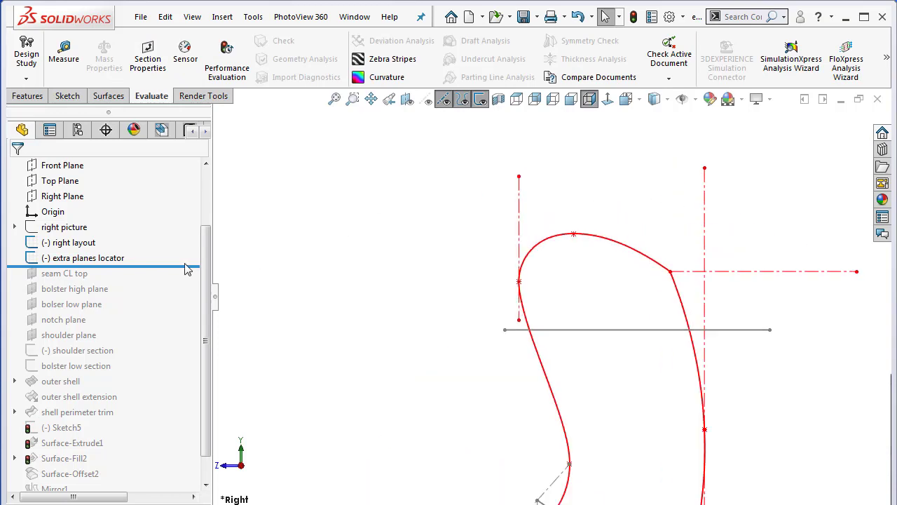
left_click_drag(188, 270, 190, 281)
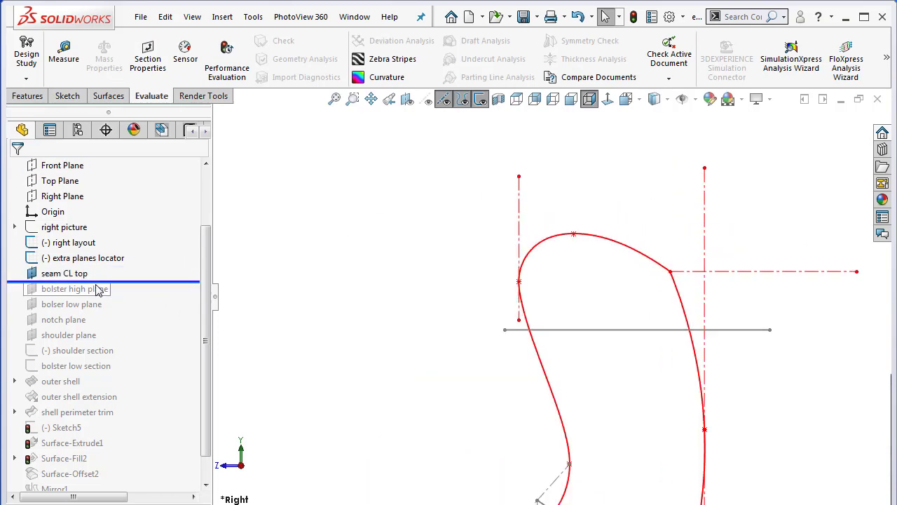
left_click(65, 274)
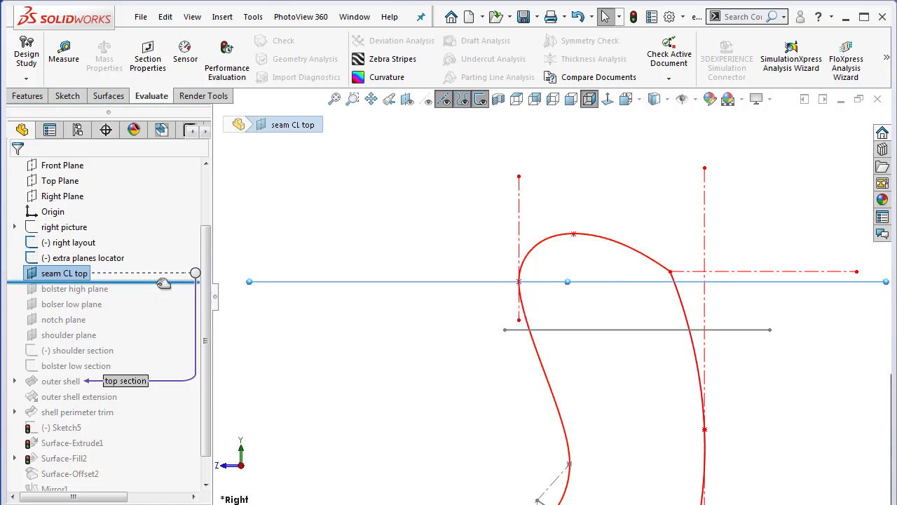
Roll the history forward past the bolster high plane and inspect where that plane crosses the layout splines.
left_click_drag(160, 281, 162, 297)
scroll(687, 479, "up", 5)
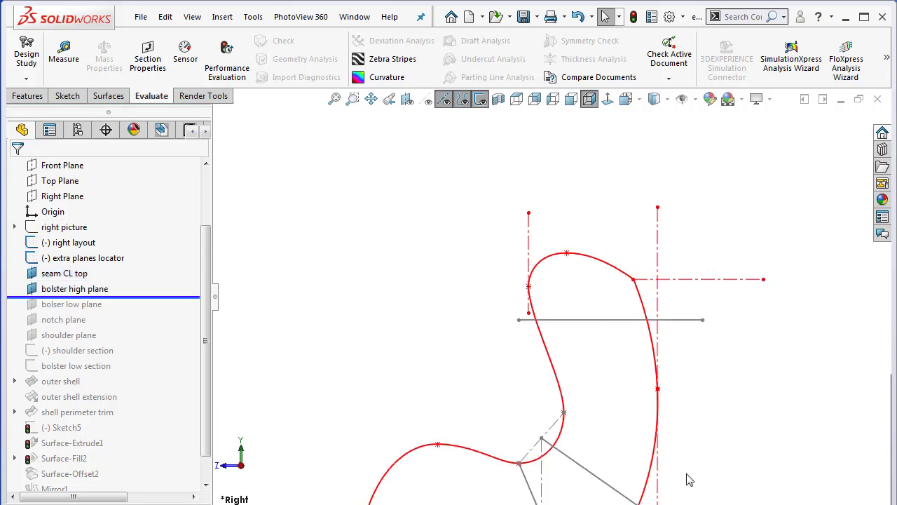
left_click(56, 290)
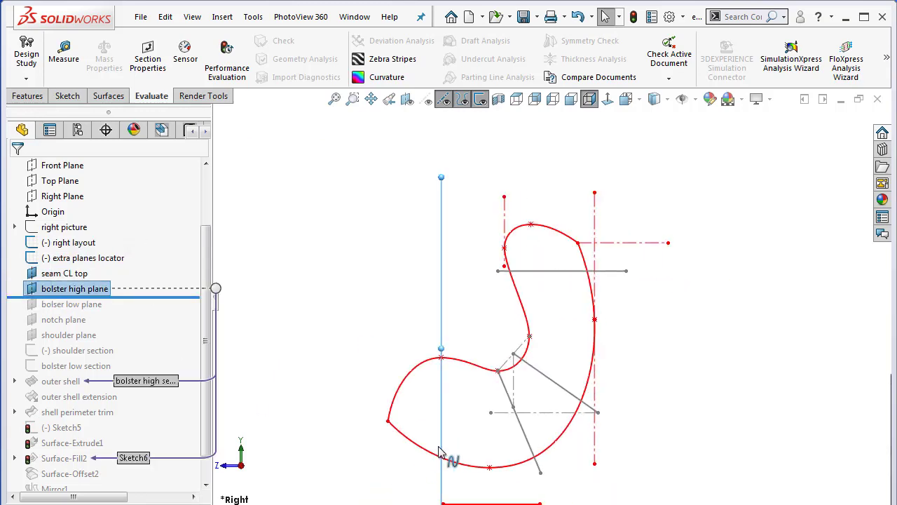
scroll(391, 410, "down", 2)
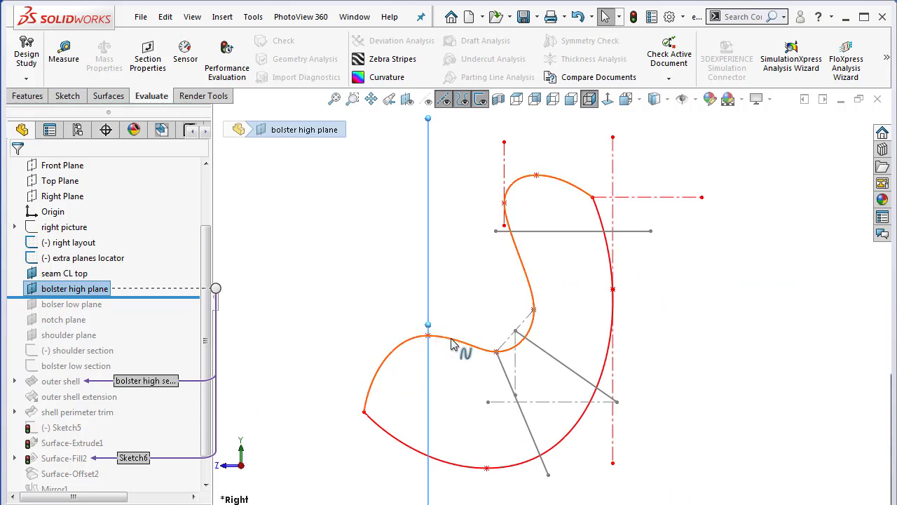
left_click(340, 286)
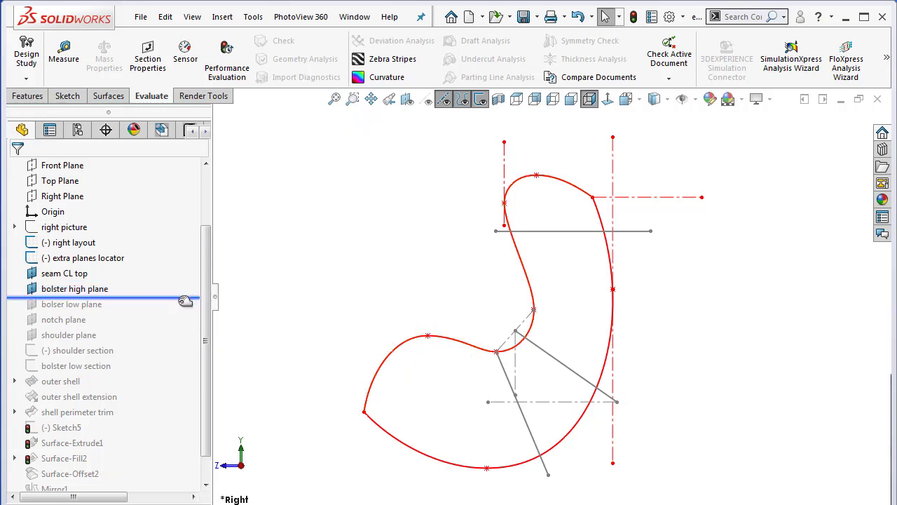
Roll the history forward past the bolser low plane and highlight the extra planes locator sketch with its dimensions.
left_click_drag(184, 301, 184, 304)
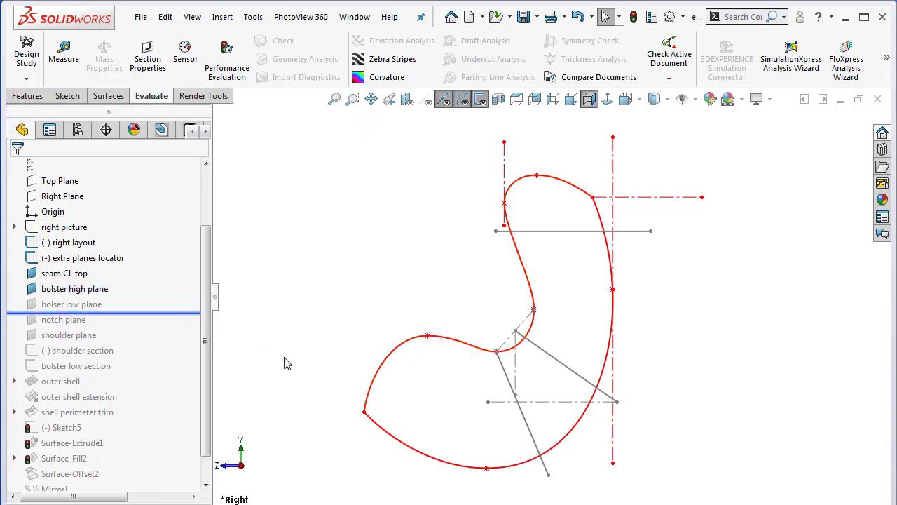
left_click(98, 259)
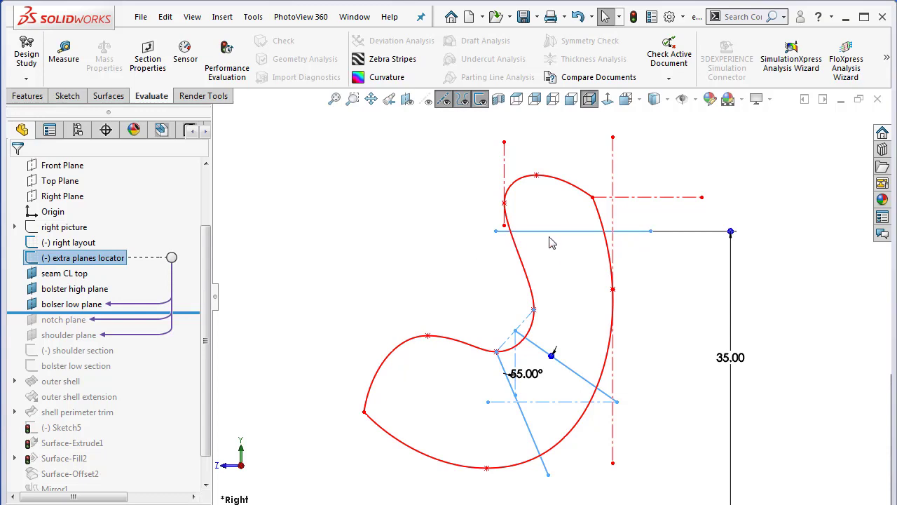
Clear the locator sketch selection and highlight the bolser low plane against the layout splines.
left_click(390, 272)
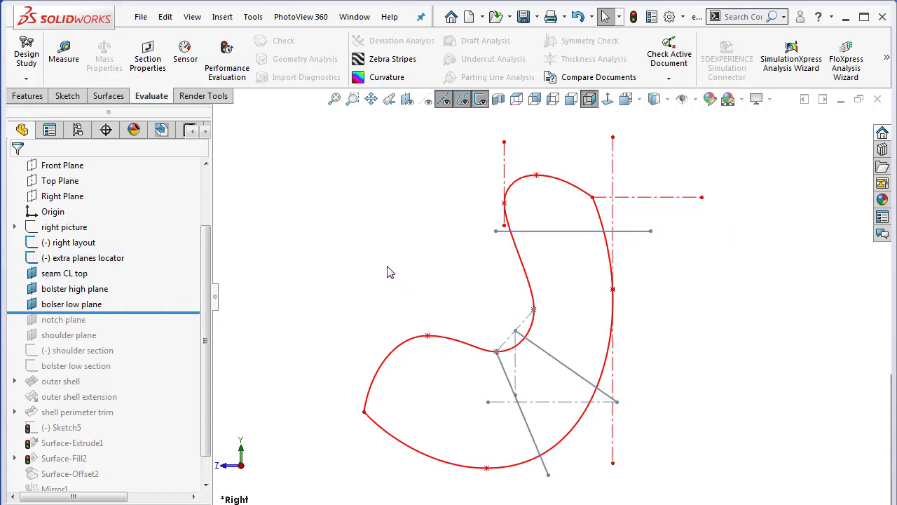
left_click(73, 304)
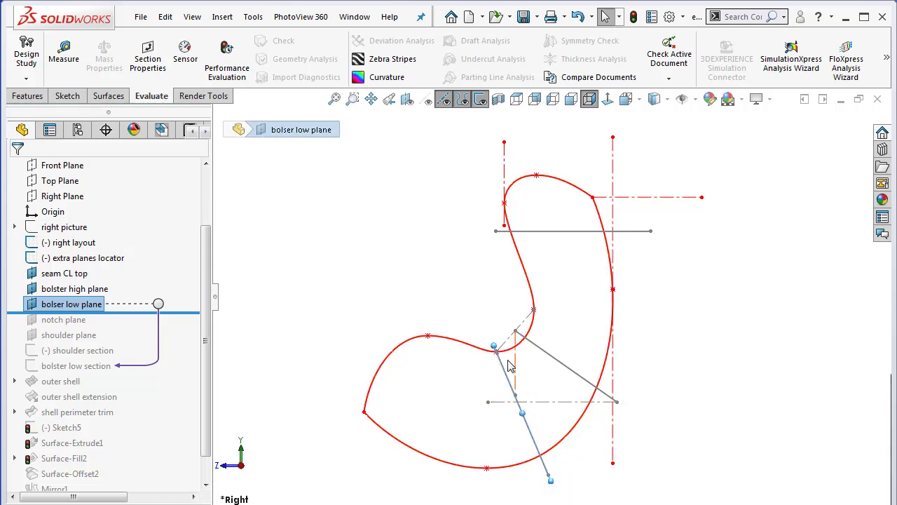
left_click(468, 302)
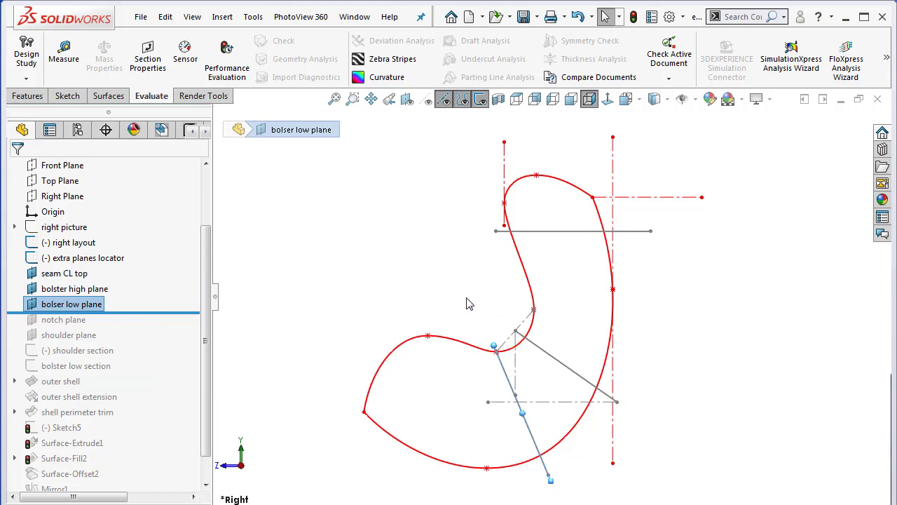
Roll the history forward past the notch plane and the shoulder plane, highlighting each one against the layout.
left_click_drag(155, 312, 152, 326)
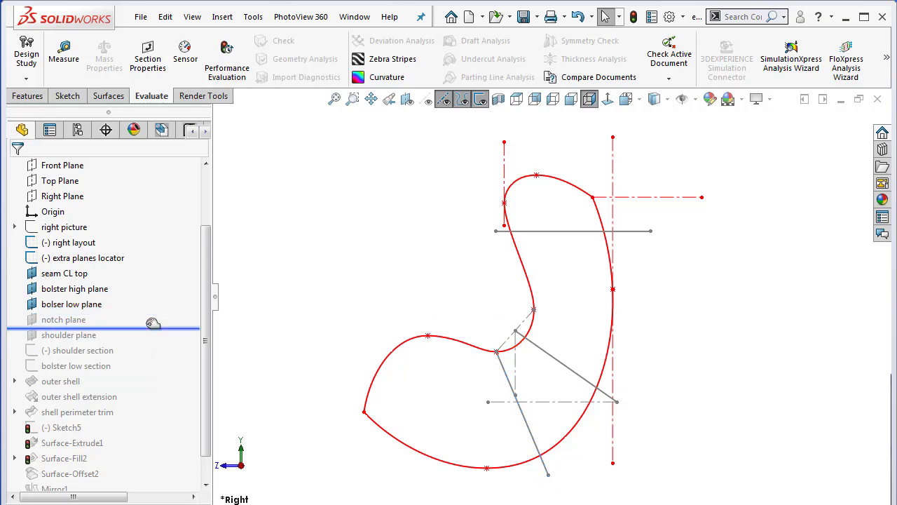
left_click(63, 321)
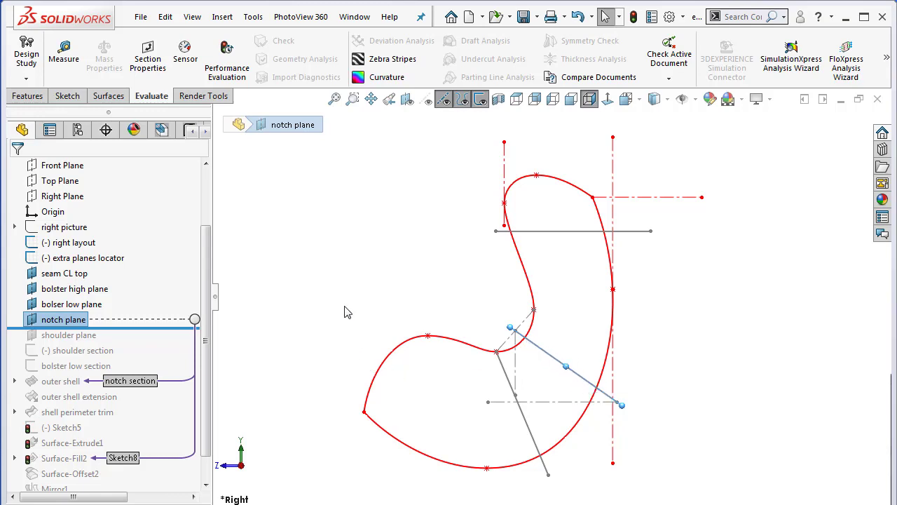
left_click_drag(194, 327, 85, 337)
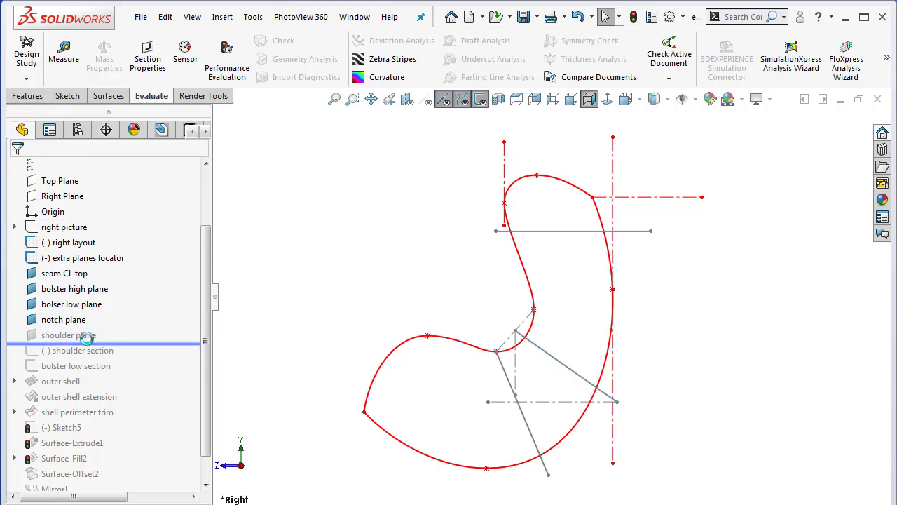
left_click(77, 336)
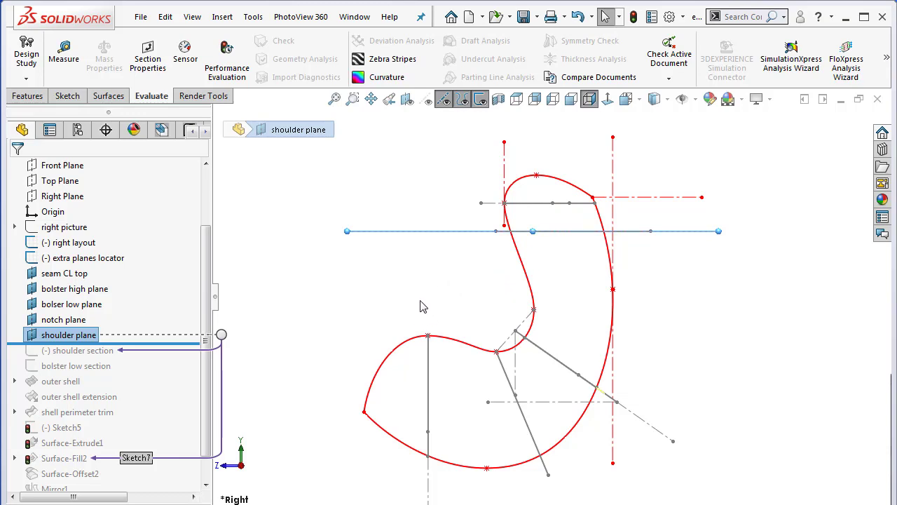
key("Escape")
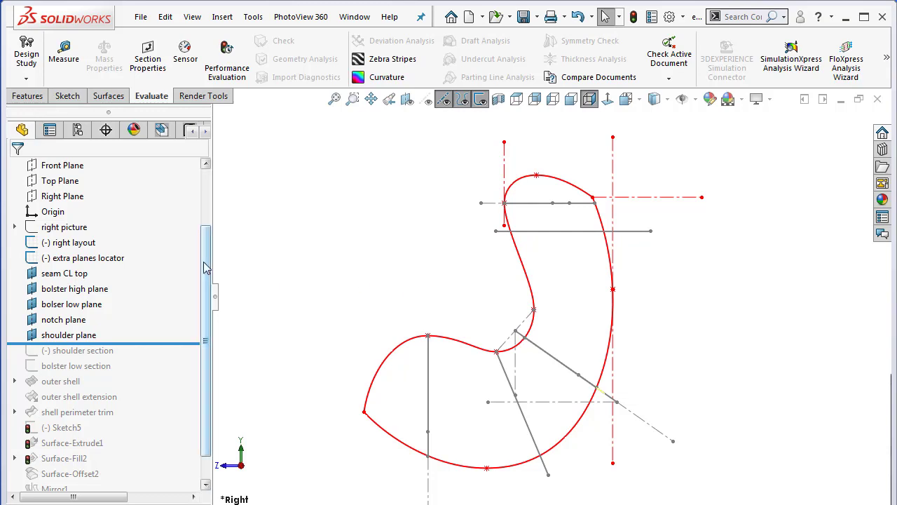
Switch the part's feature tree to the flat tree view.
left_click_drag(206, 267, 217, 201)
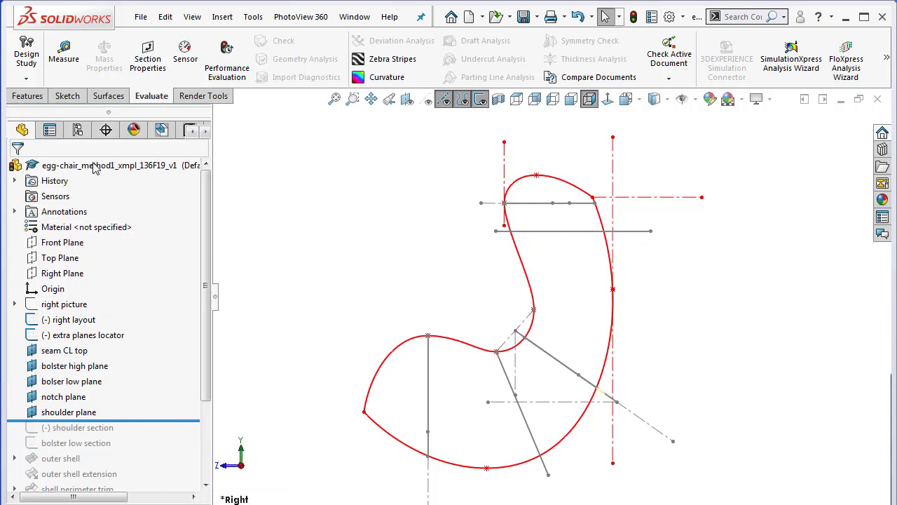
right_click(93, 167)
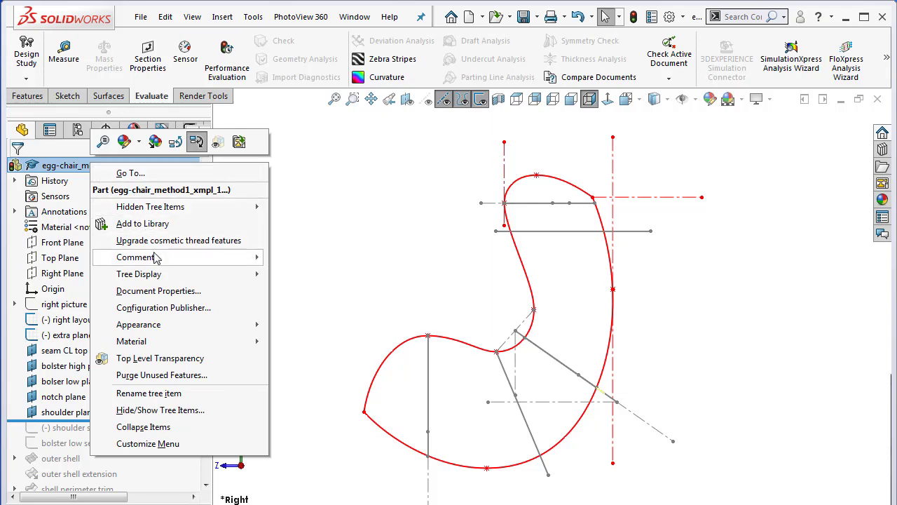
mouse_move(150, 281)
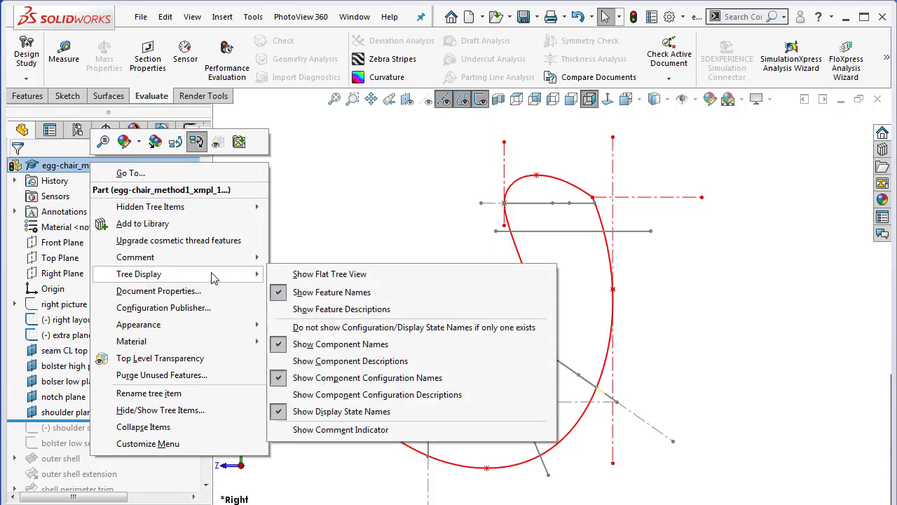
left_click(326, 280)
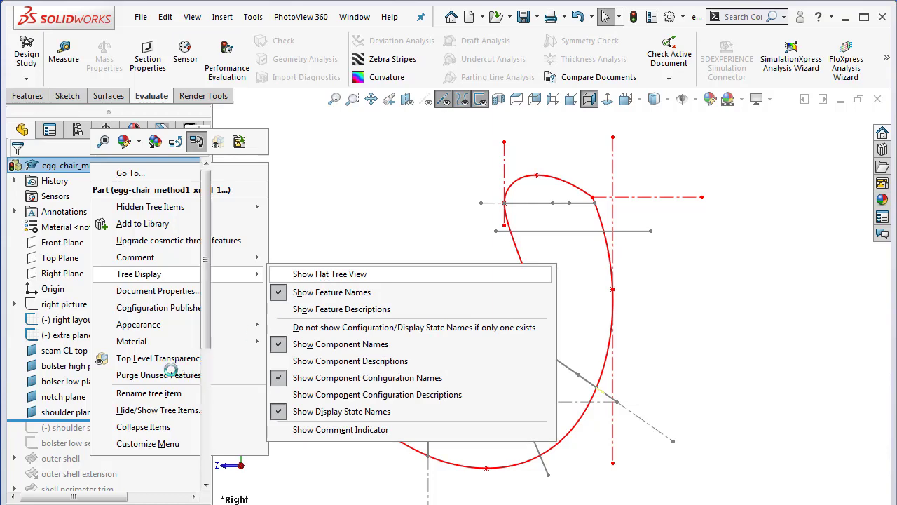
Roll the history forward past the CL line - stretched sketch and highlight the shoulder section in an angled view.
scroll(166, 349, "down", 3)
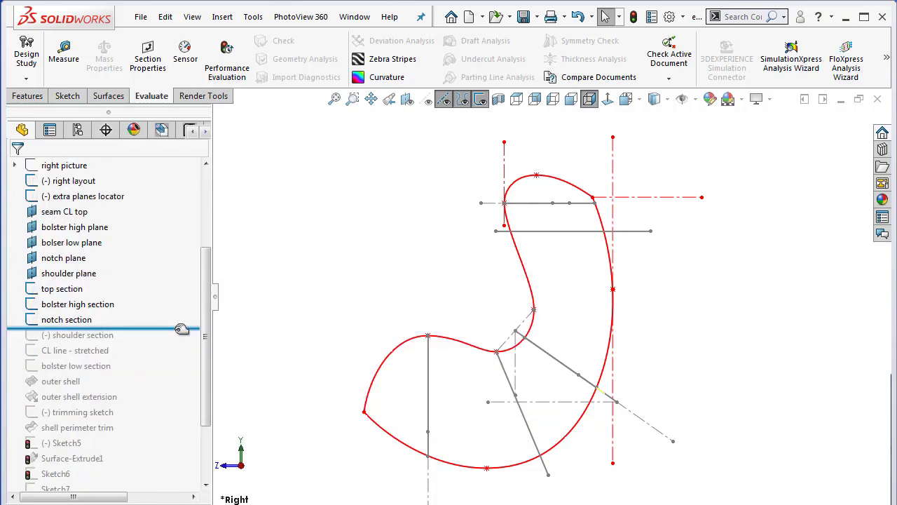
left_click(182, 329)
left_click_drag(180, 330, 172, 351)
left_click(74, 334)
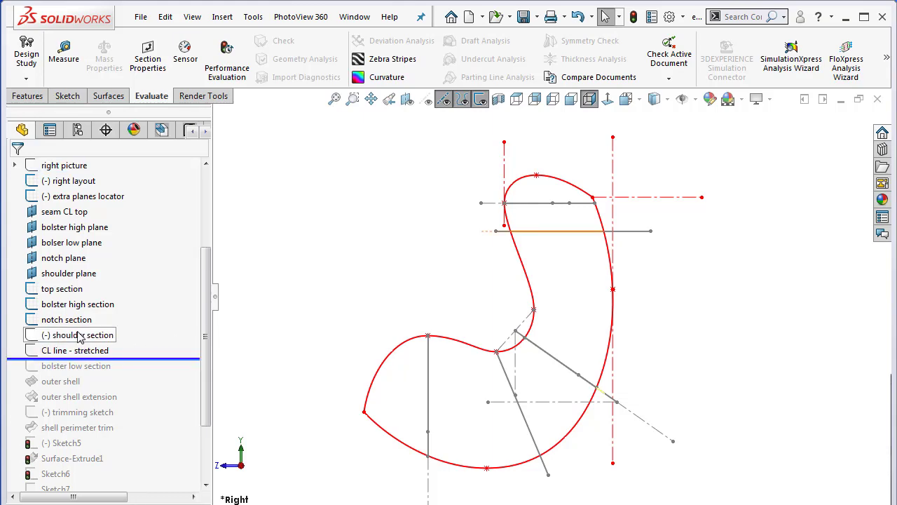
middle_click_drag(399, 254, 420, 301)
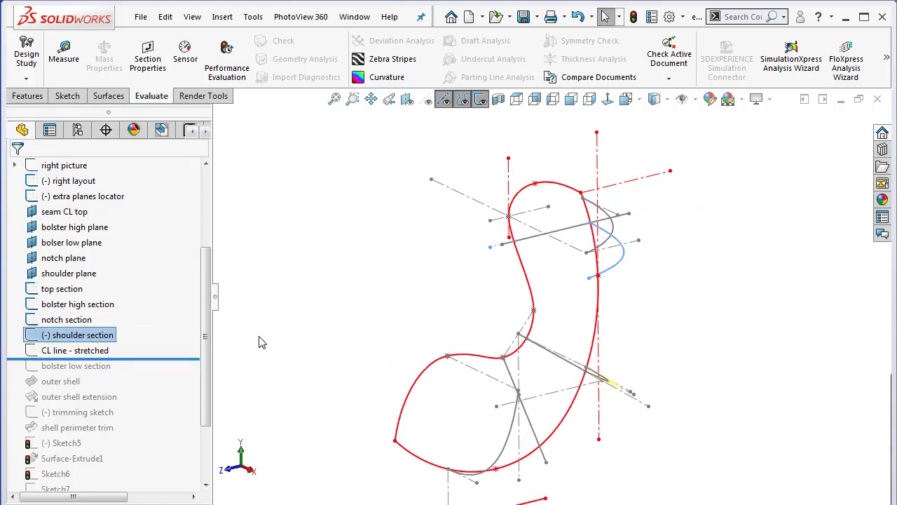
left_click(358, 340)
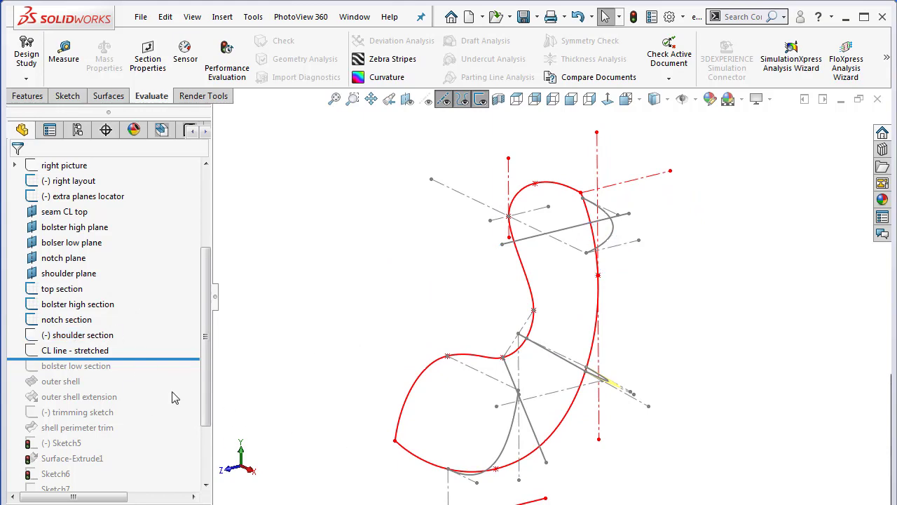
Open the CL line - stretched sketch, examine how its ends extend beyond the layout profile, and exit the sketch.
right_click(88, 350)
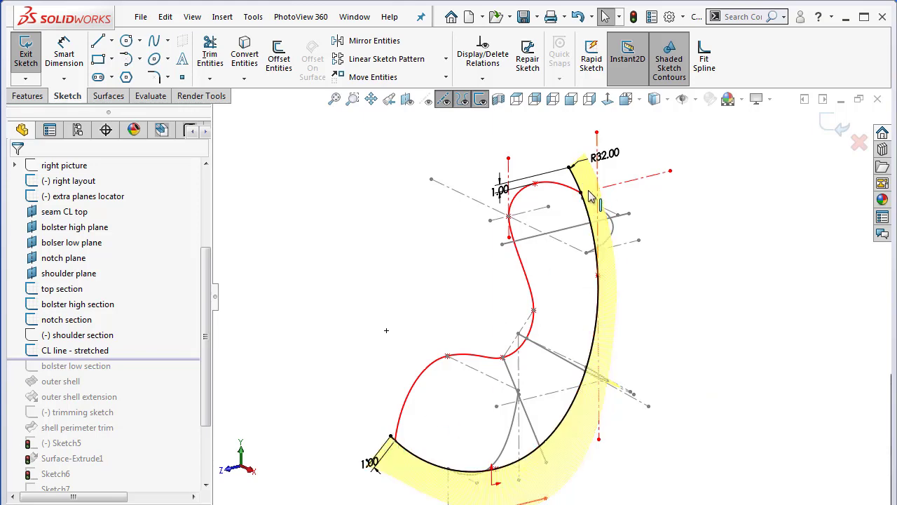
scroll(591, 198, "down", 3)
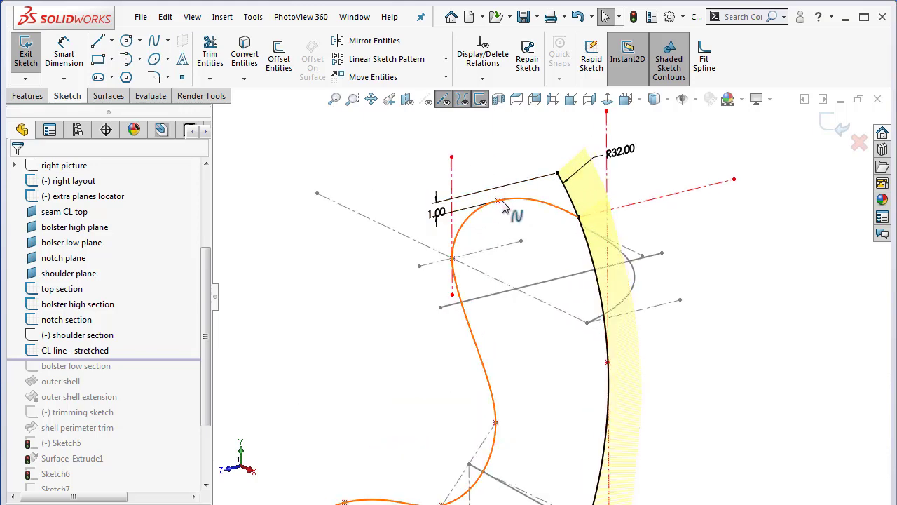
scroll(565, 237, "down", 1)
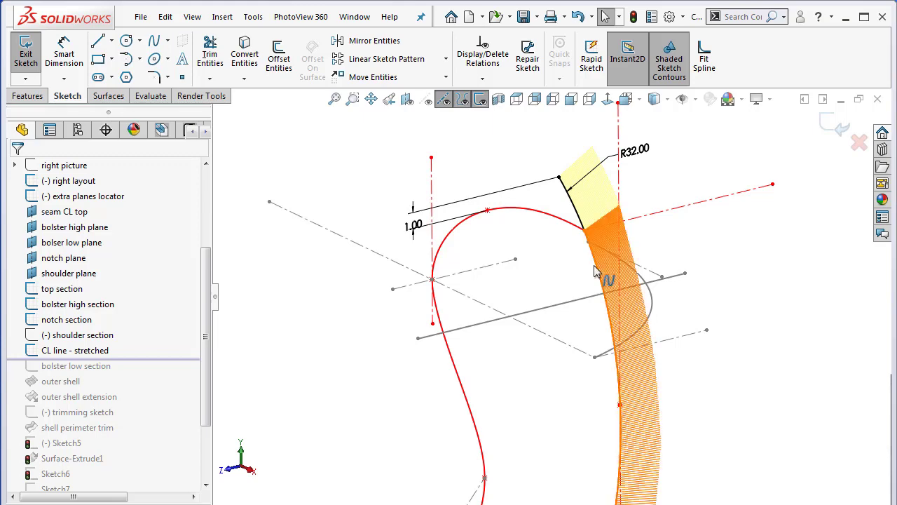
scroll(578, 455, "up", 5)
scroll(575, 456, "up", 1)
scroll(560, 458, "down", 1)
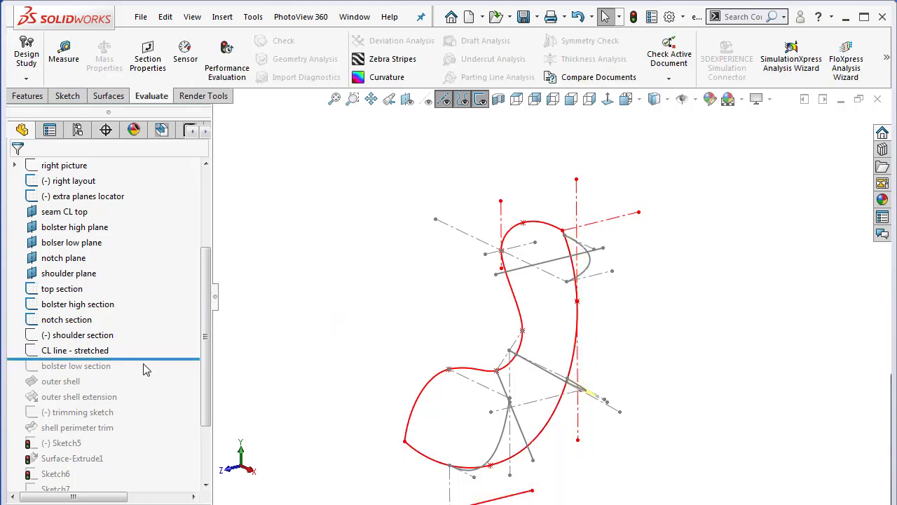
Roll the history forward past the bolster low section and hide that section sketch.
left_click_drag(150, 357, 152, 368)
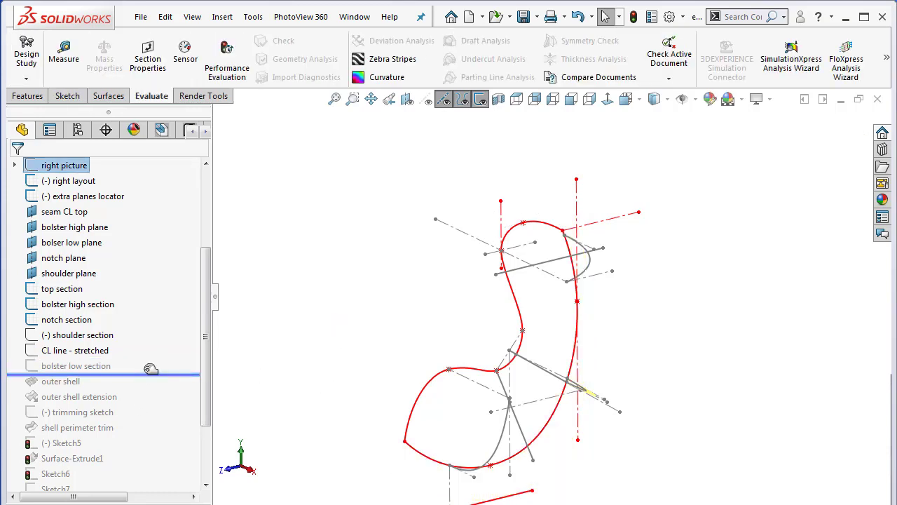
mouse_move(363, 357)
middle_mouse_down()
mouse_move(365, 338)
mouse_move(391, 356)
mouse_move(378, 384)
middle_mouse_up()
scroll(546, 447, "down", 1)
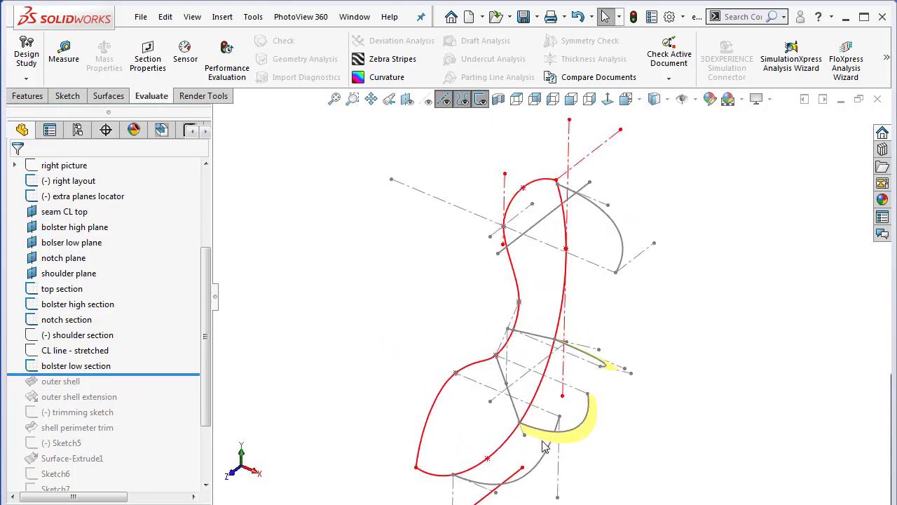
scroll(544, 409, "down", 1)
right_click(595, 424)
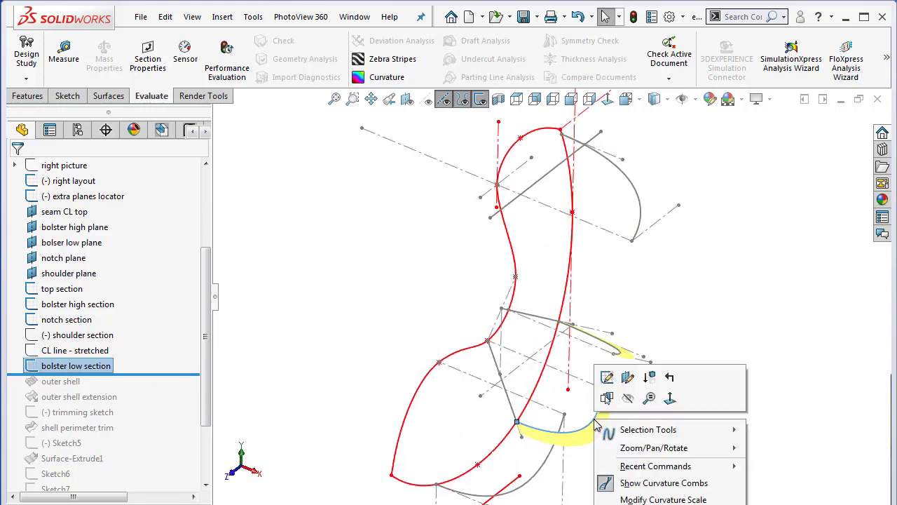
key("Escape")
left_click(659, 395)
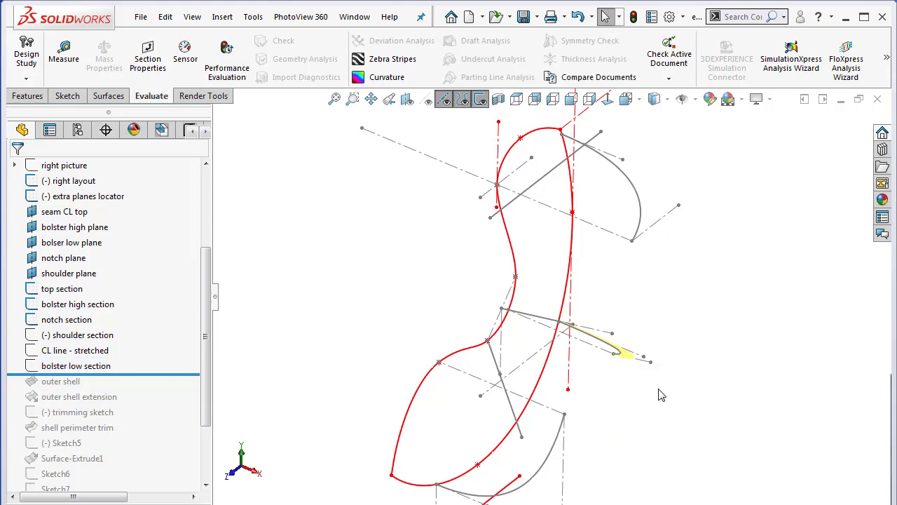
Examine the top, notch and bolster high section curves from several angles, highlighting the top section.
mouse_move(679, 361)
middle_mouse_down()
mouse_move(667, 317)
mouse_move(667, 327)
middle_mouse_up()
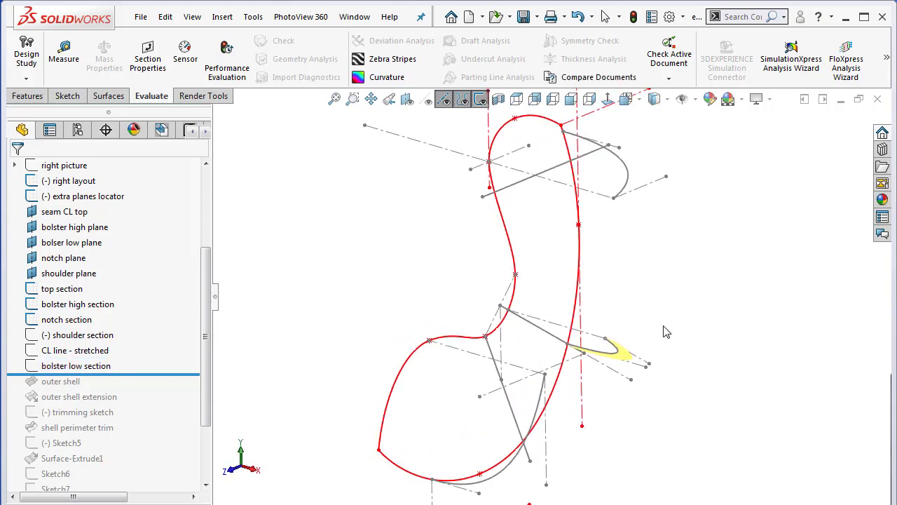
left_click(630, 177)
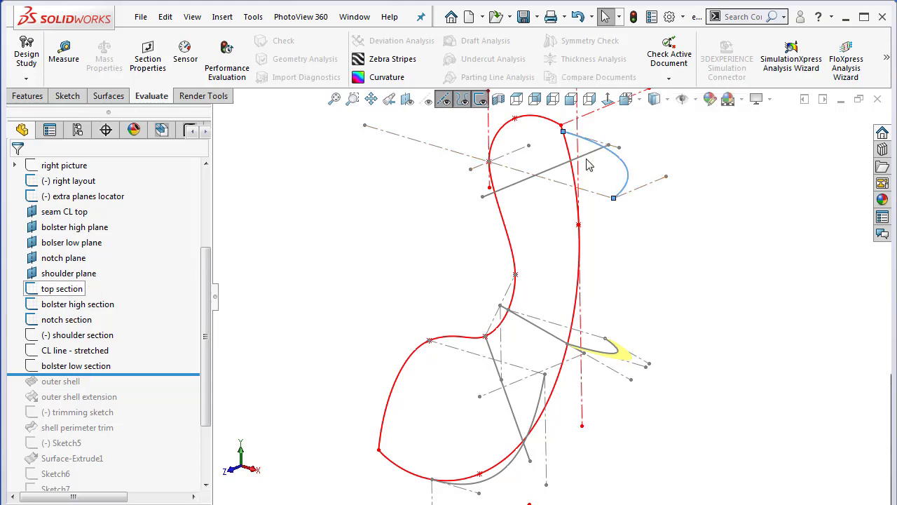
middle_click_drag(615, 294, 582, 271)
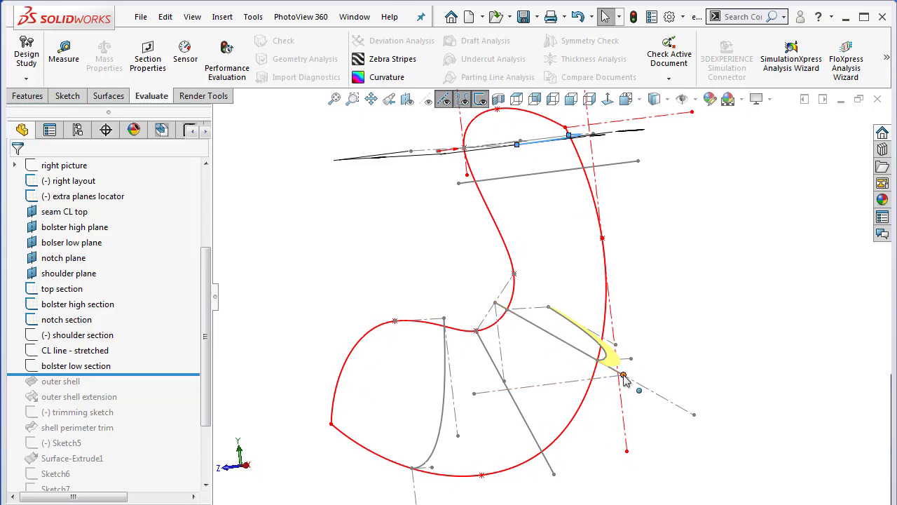
middle_click_drag(479, 372, 474, 377)
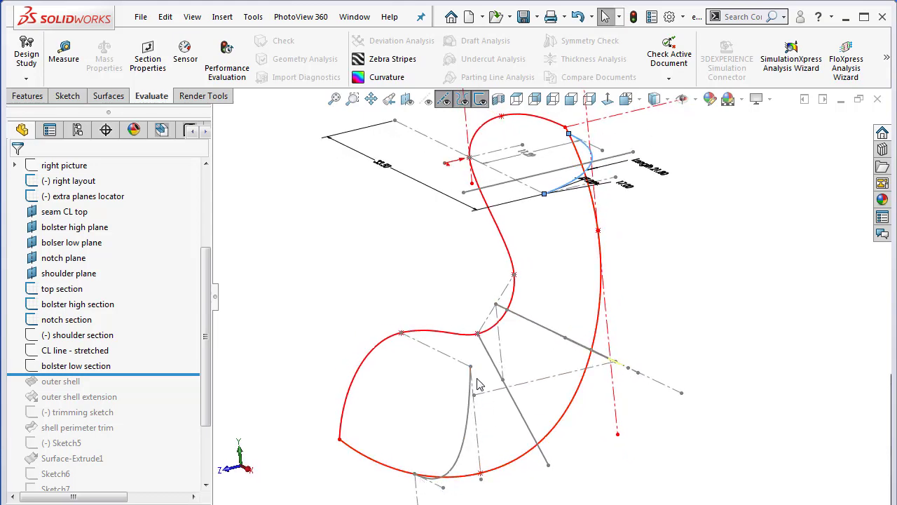
mouse_move(635, 277)
middle_mouse_down()
mouse_move(622, 276)
mouse_move(677, 344)
mouse_move(677, 373)
mouse_move(662, 368)
mouse_move(621, 239)
middle_mouse_up()
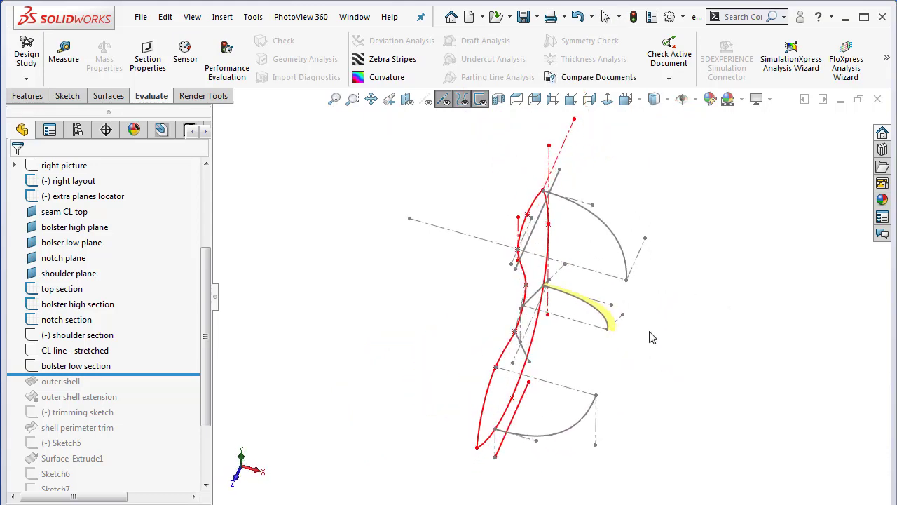
scroll(613, 239, "down", 2)
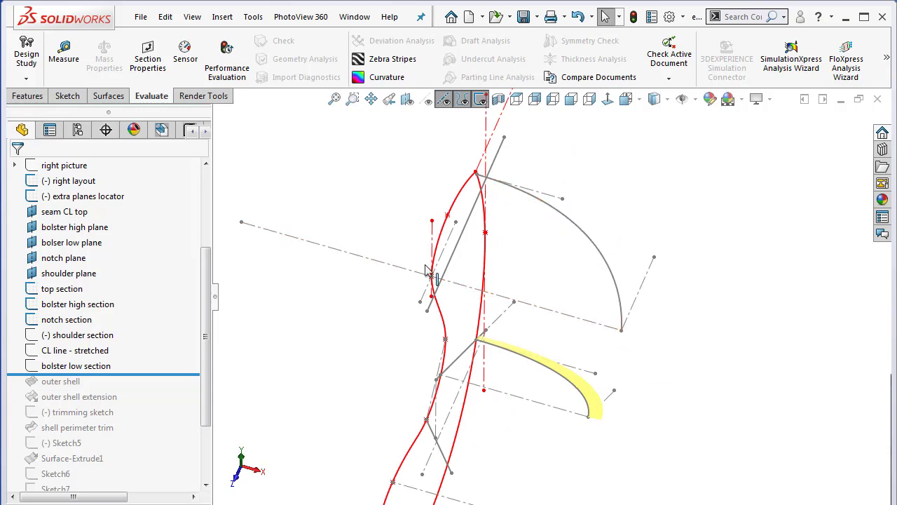
middle_click_drag(563, 249, 561, 205)
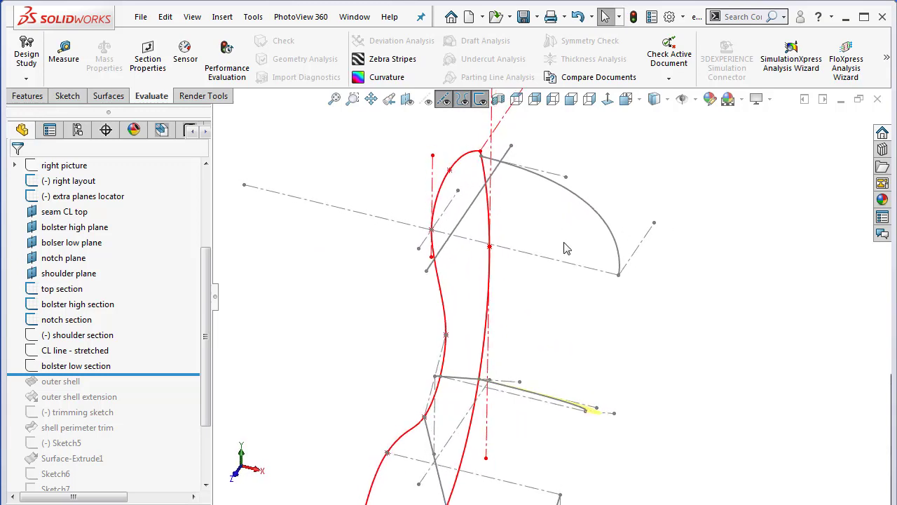
Open the top section sketch for editing and examine its spline, tangency handles, construction lines and dimensions.
right_click(573, 199)
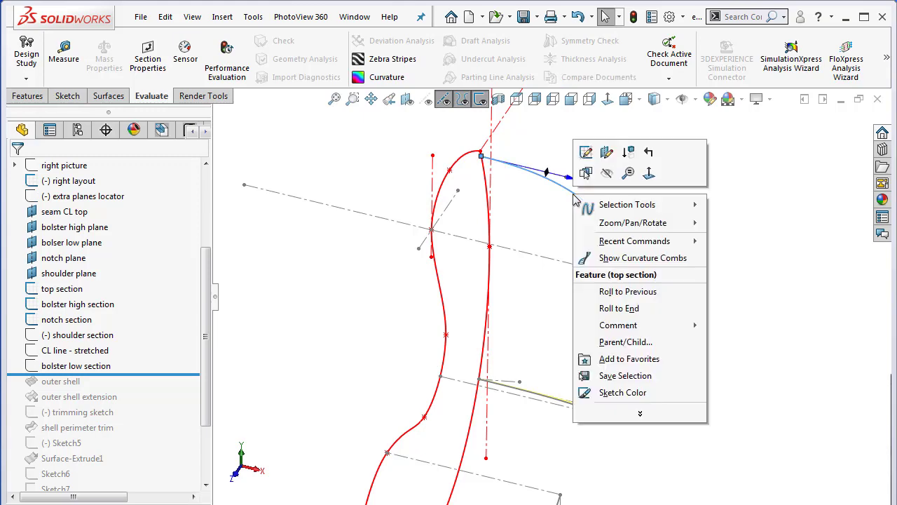
left_click(587, 153)
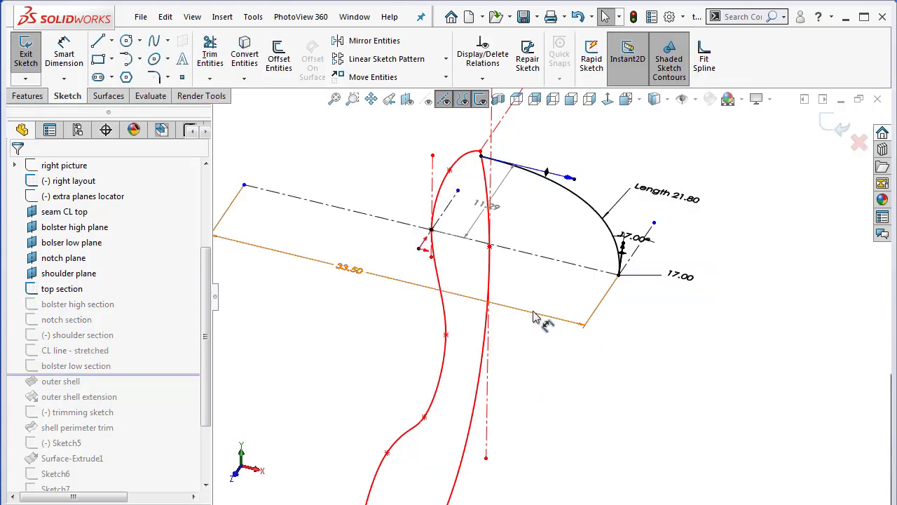
middle_click_drag(557, 337, 561, 371)
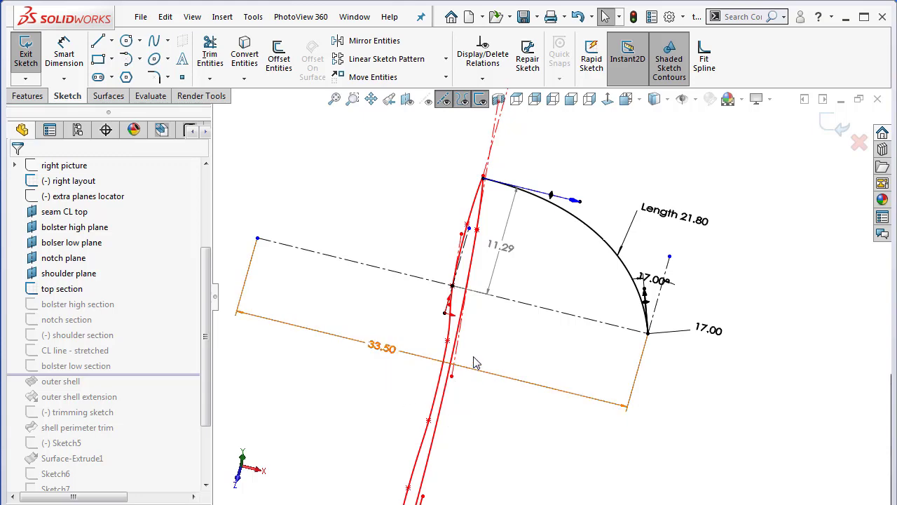
mouse_move(504, 355)
middle_mouse_down()
mouse_move(494, 317)
mouse_move(503, 347)
mouse_move(533, 352)
middle_mouse_up()
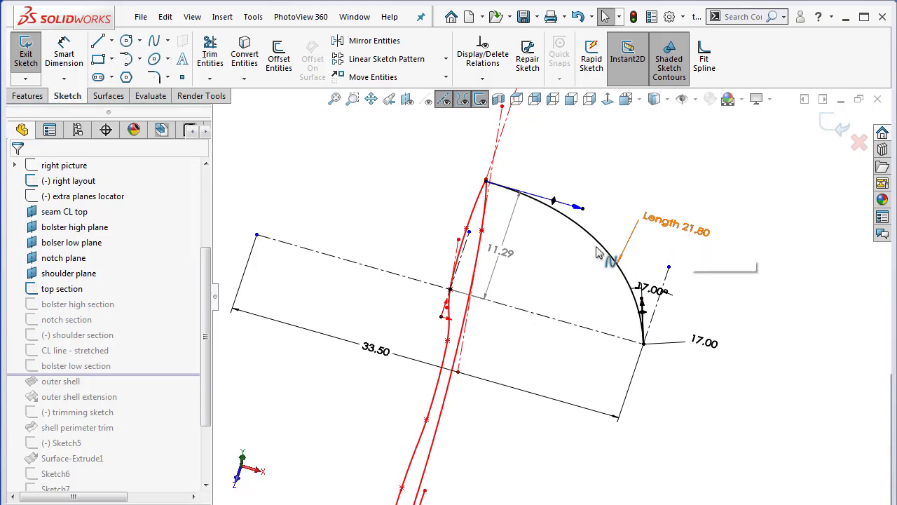
Delete the 17.00 tangency dimension at the outer end of the top section spline and lengthen that end's tangency handle.
middle_click_drag(585, 237, 579, 217)
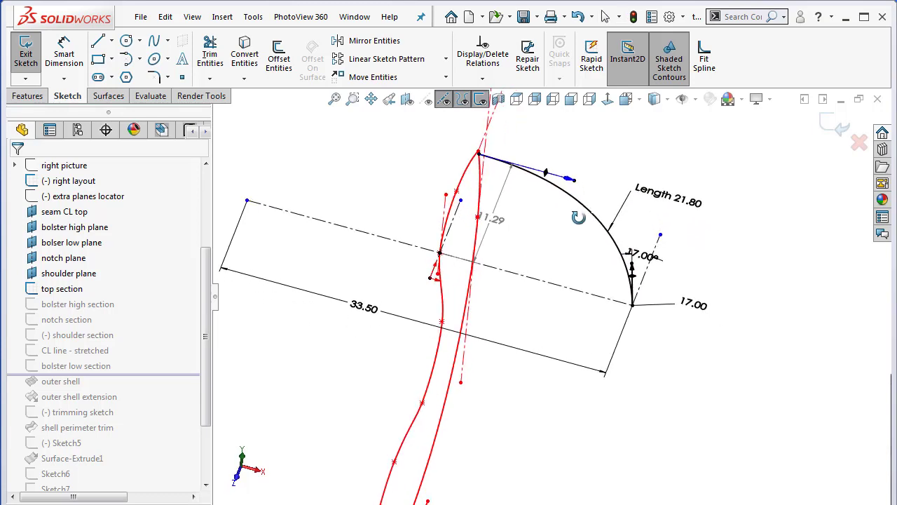
middle_click_drag(612, 188, 605, 199)
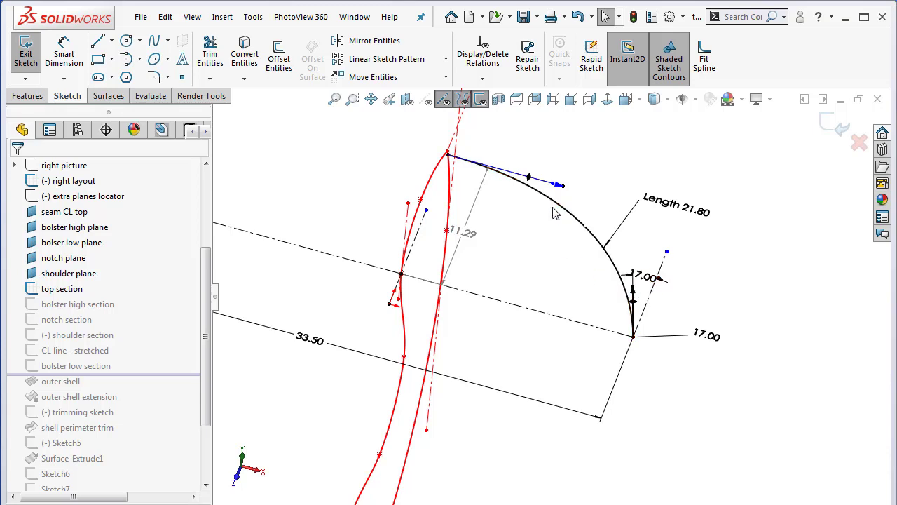
left_click(646, 302)
left_click(705, 336)
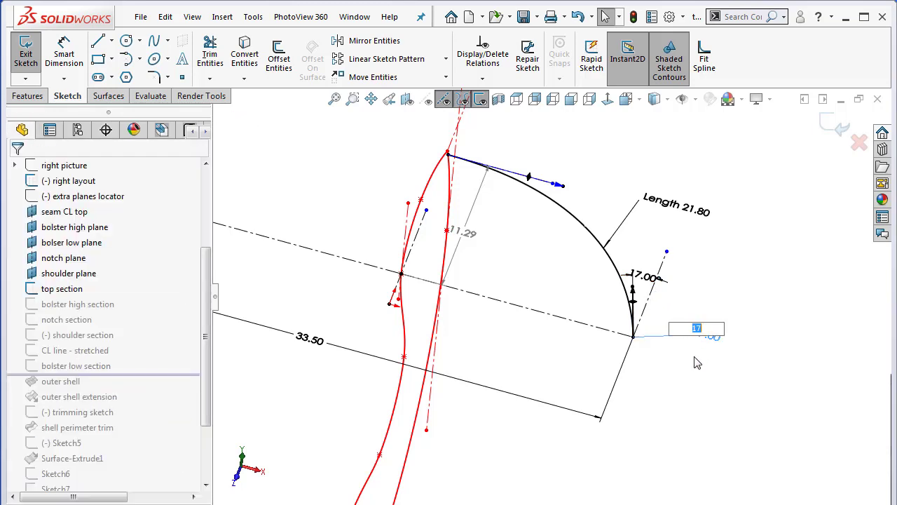
key("Return")
left_click_drag(747, 315, 671, 367)
key("Delete")
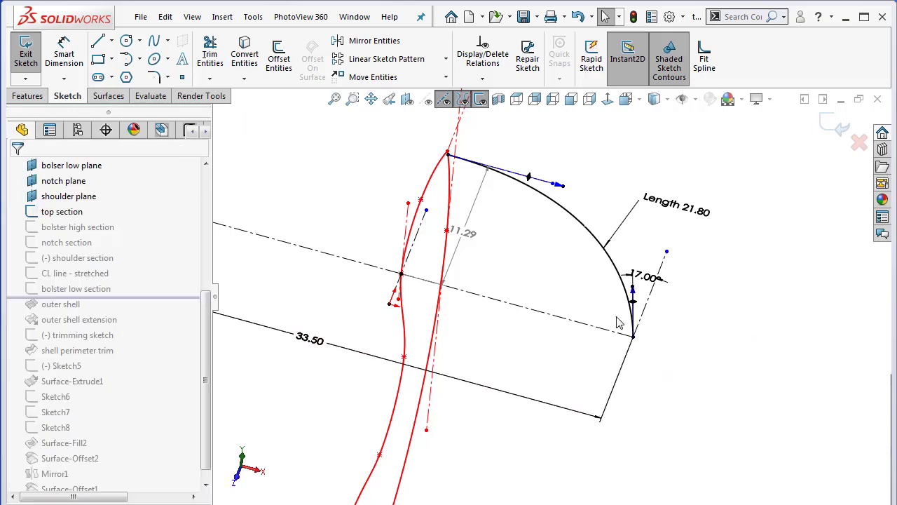
left_click_drag(646, 302, 649, 265)
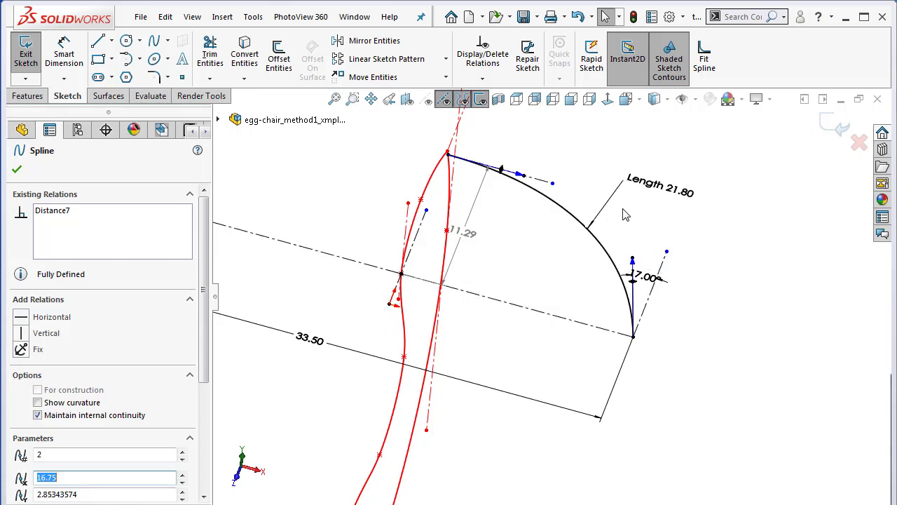
left_click(656, 218)
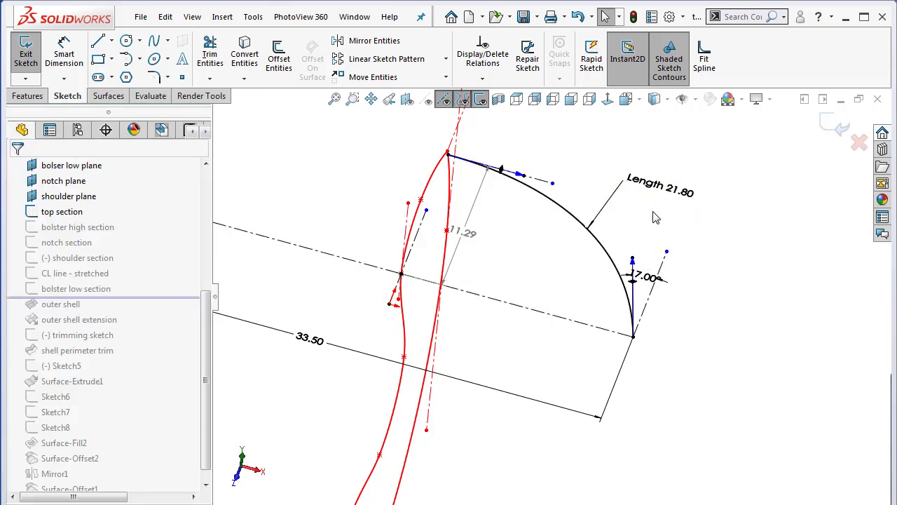
Delete the top section spline's length dimension and add it again with Smart Dimension, accepting the offered value.
left_click(610, 212)
left_click(611, 217)
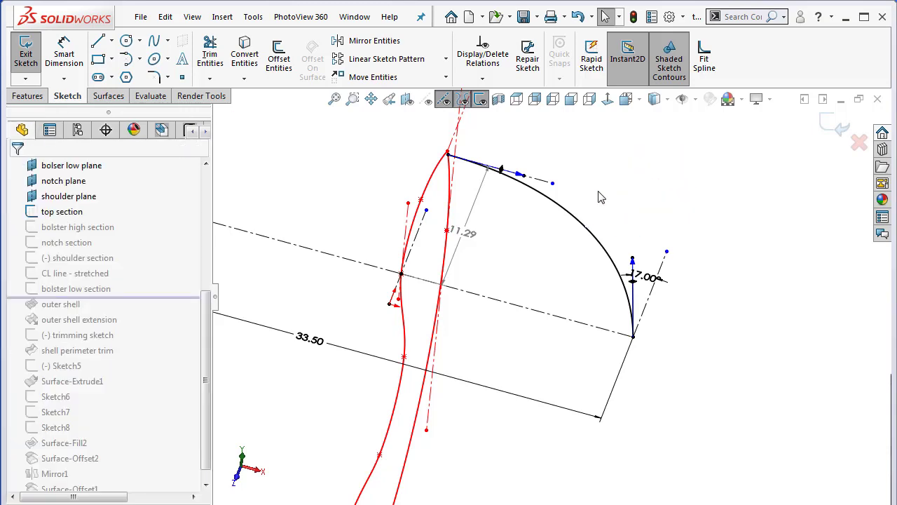
left_click(64, 53)
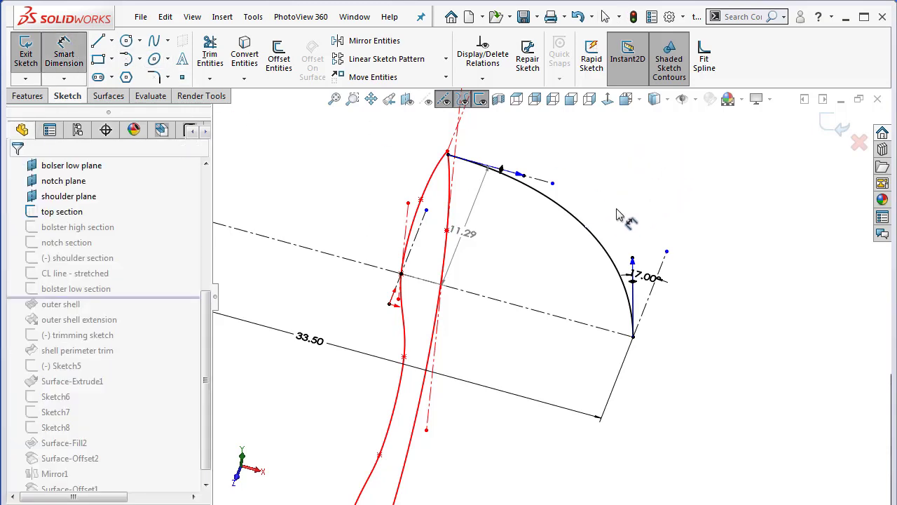
left_click(593, 229)
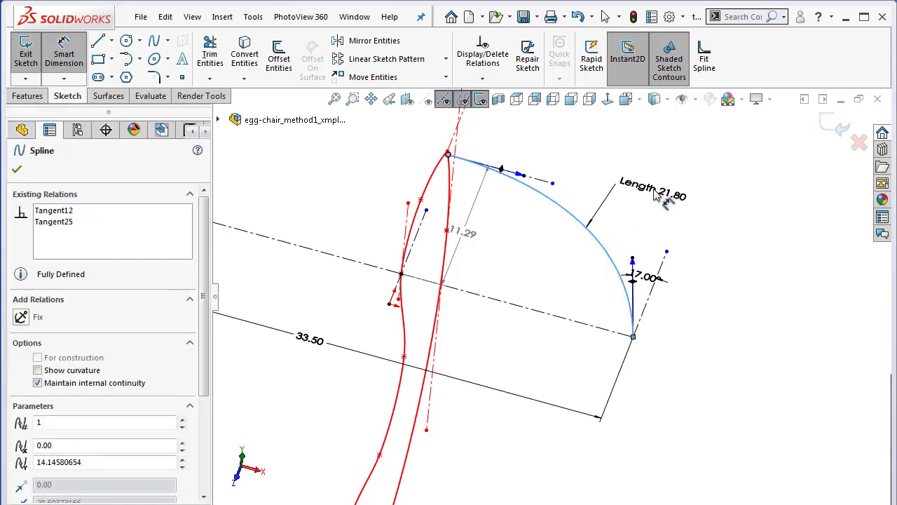
left_click(649, 242)
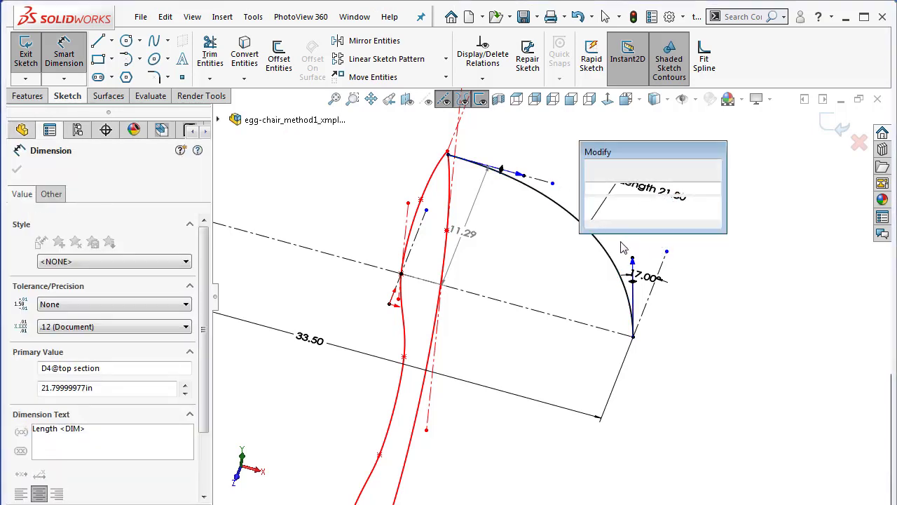
key("Return")
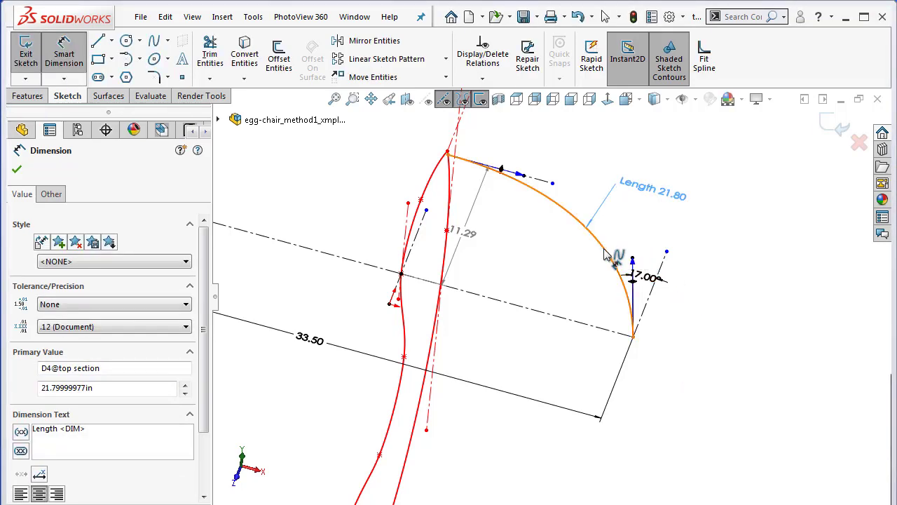
Show the curvature combs on the top section spline and accept the default scale and density.
right_click(605, 251)
left_click(671, 363)
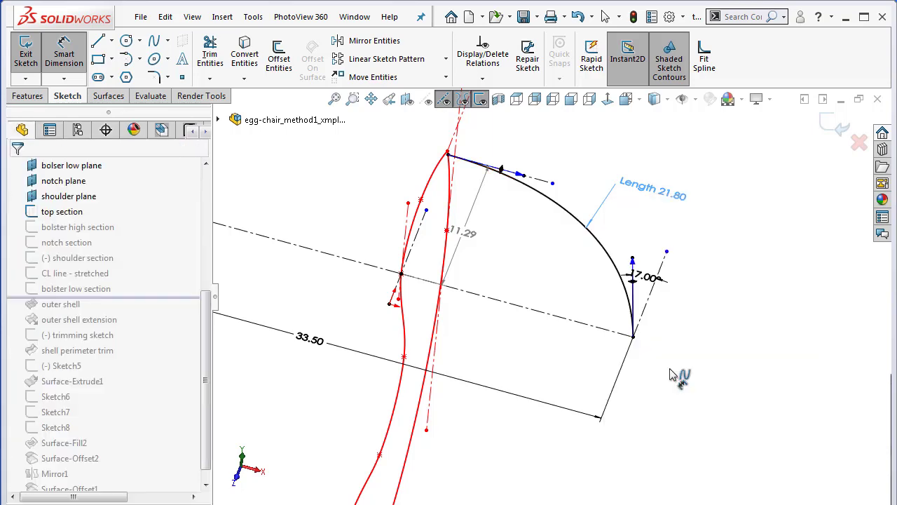
key("Escape")
left_click(607, 260)
right_click(607, 260)
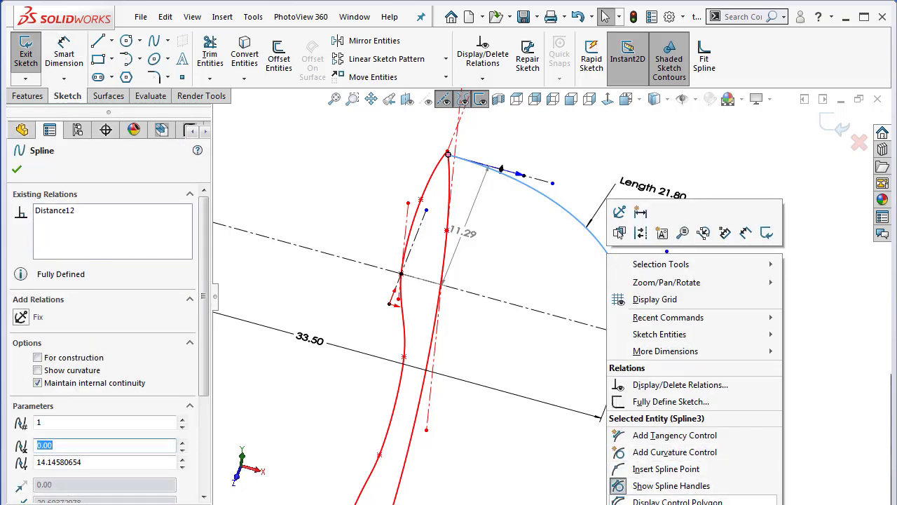
left_click(710, 501)
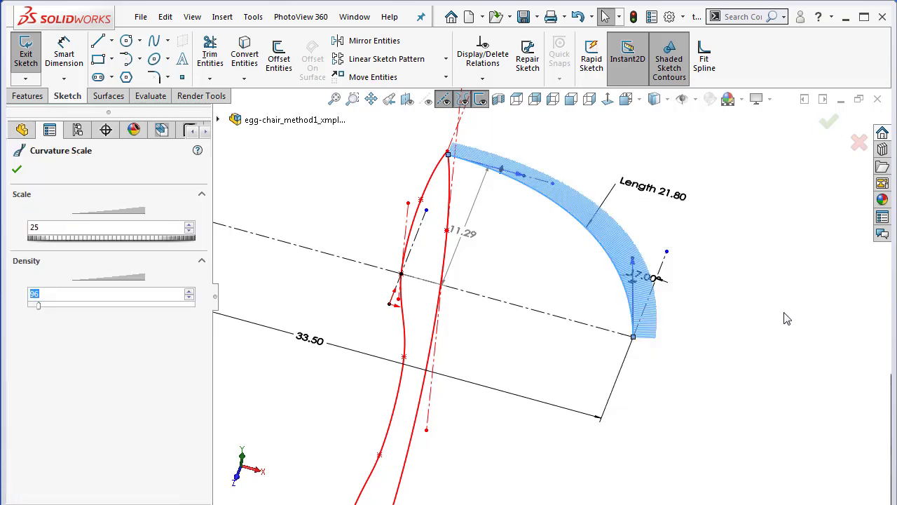
left_click(715, 320)
Try adjusting the tangency handle at the spline's outer end and examine the curvature combs along the top section.
middle_click_drag(715, 321, 709, 382)
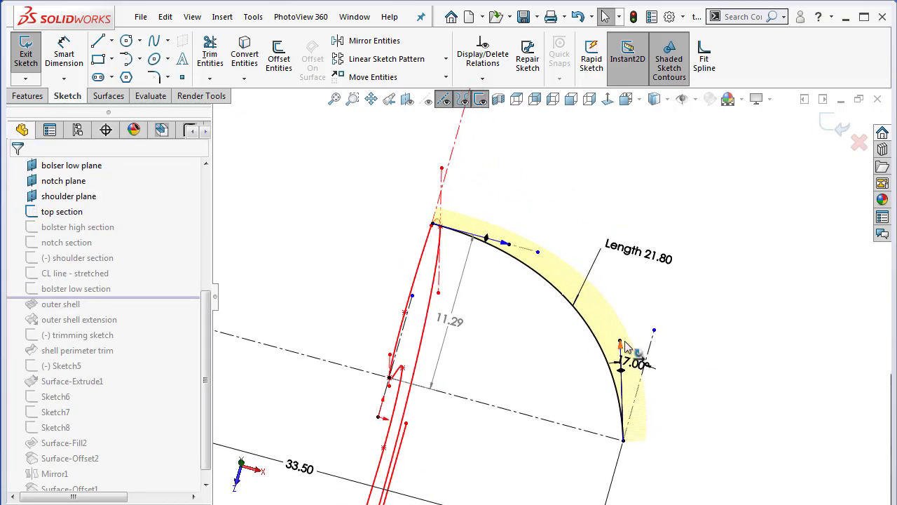
left_click_drag(626, 348, 626, 324)
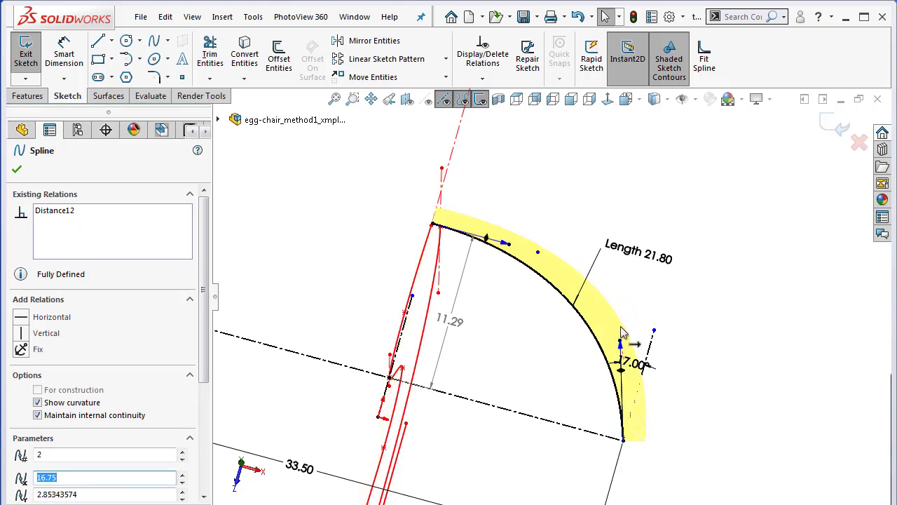
key("Escape")
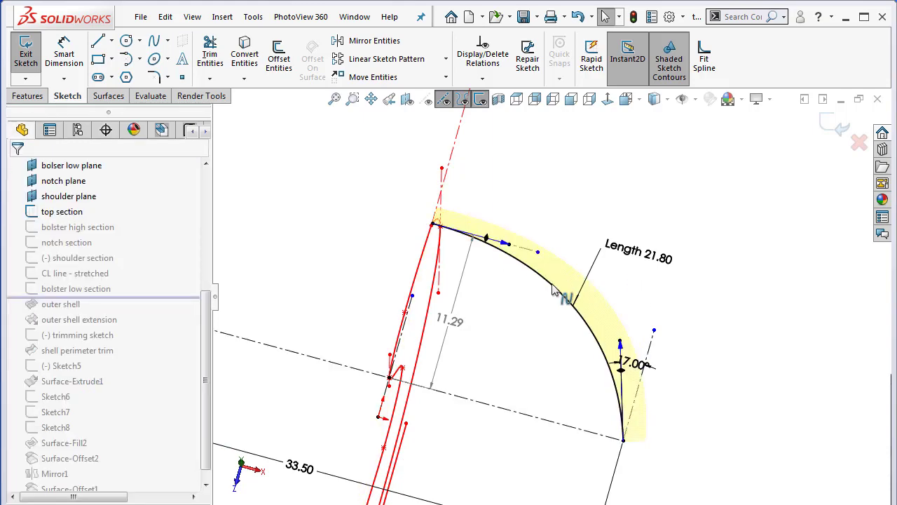
scroll(561, 316, "up", 3)
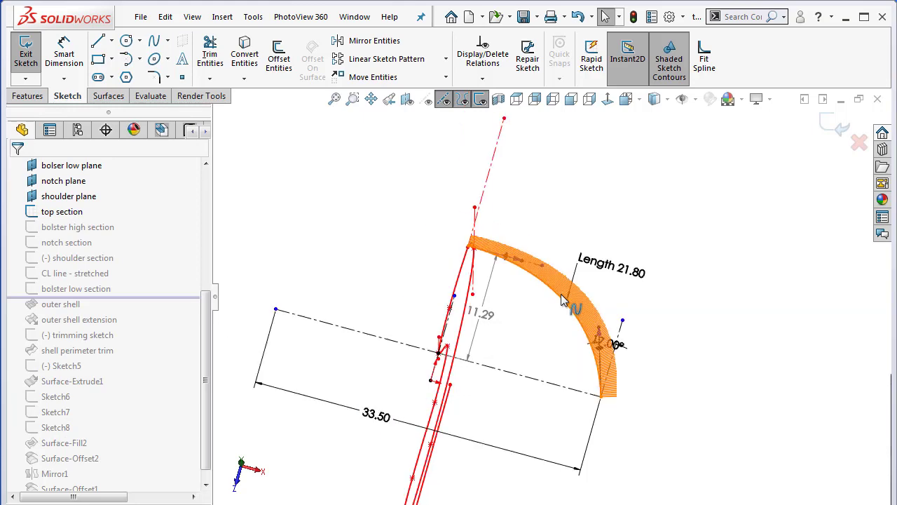
middle_click_drag(561, 315, 579, 260)
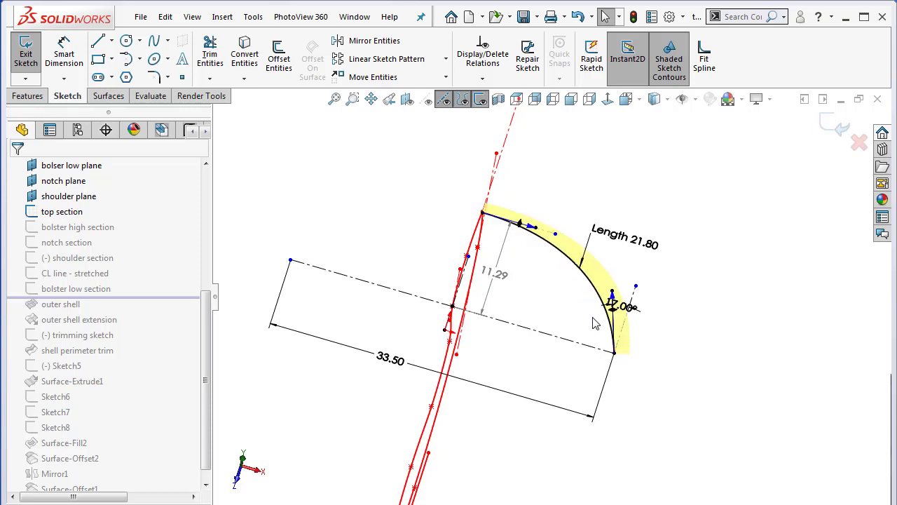
scroll(571, 277, "down", 1)
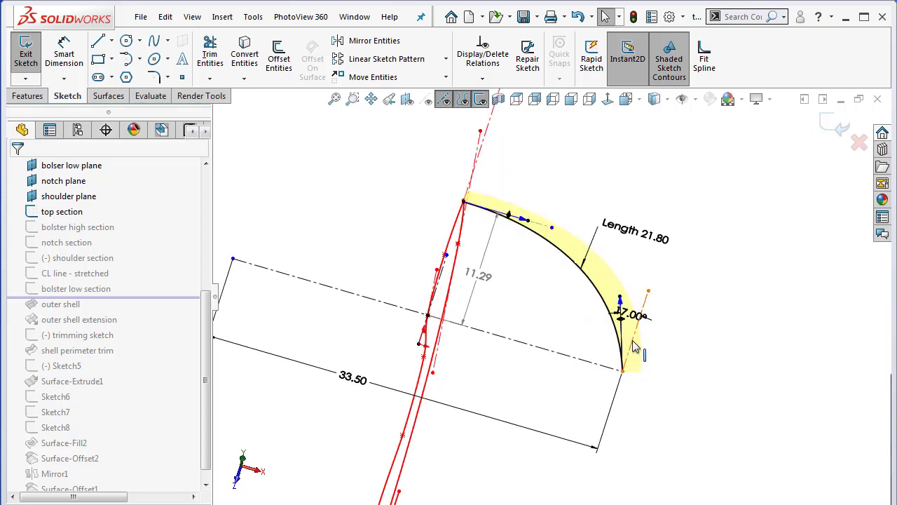
scroll(601, 342, "up", 1)
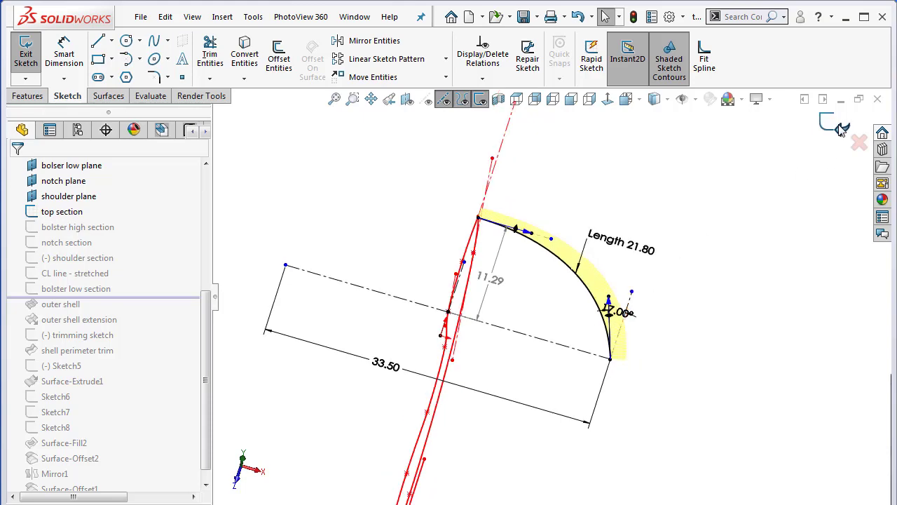
Examine how the top section curve meets the chair's side layout profile, and exit the sketch.
mouse_move(689, 240)
middle_mouse_down()
mouse_move(671, 200)
mouse_move(612, 195)
middle_mouse_up()
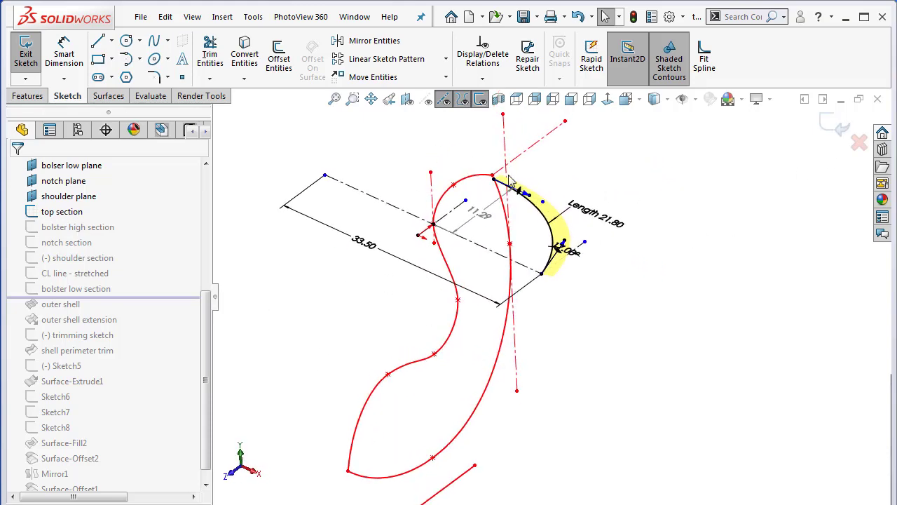
scroll(511, 181, "down", 1)
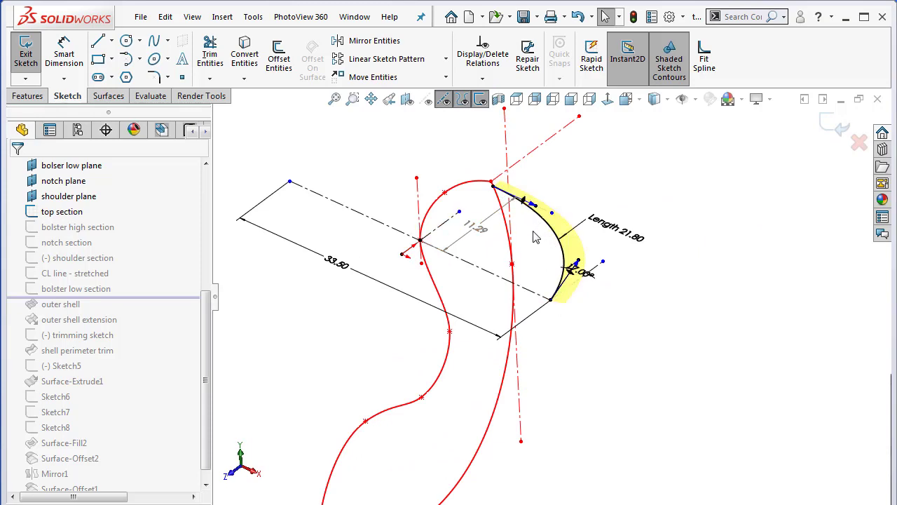
scroll(462, 204, "down", 1)
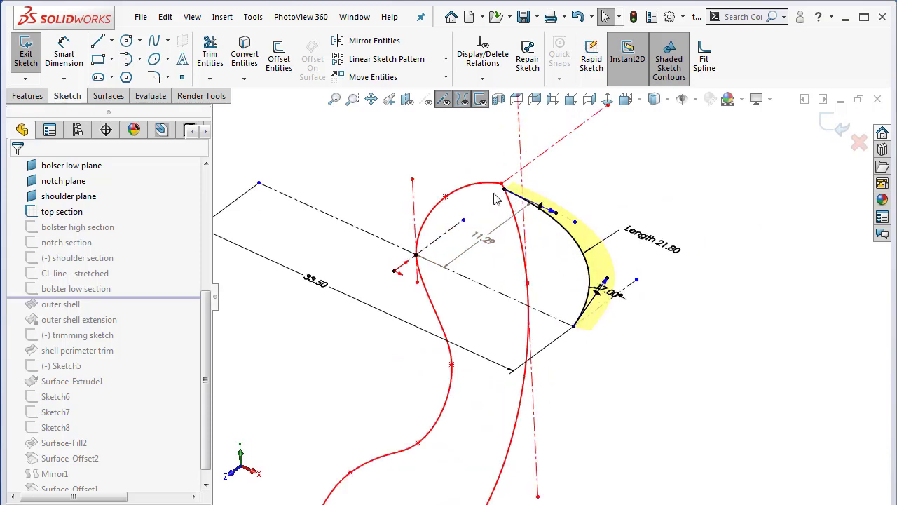
scroll(589, 280, "up", 1)
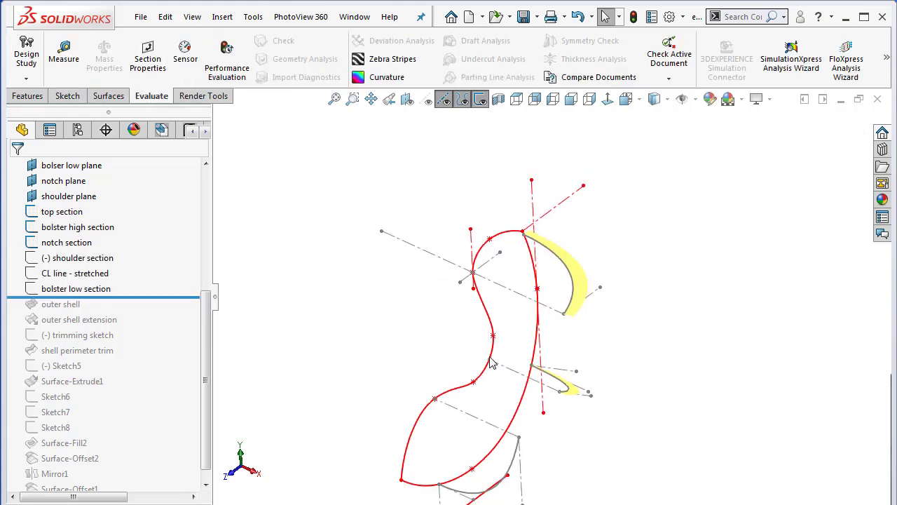
Open the notch section sketch for editing and examine its spline, tangency handles, dimensions and curvature combs from several angles.
scroll(559, 395, "down", 3)
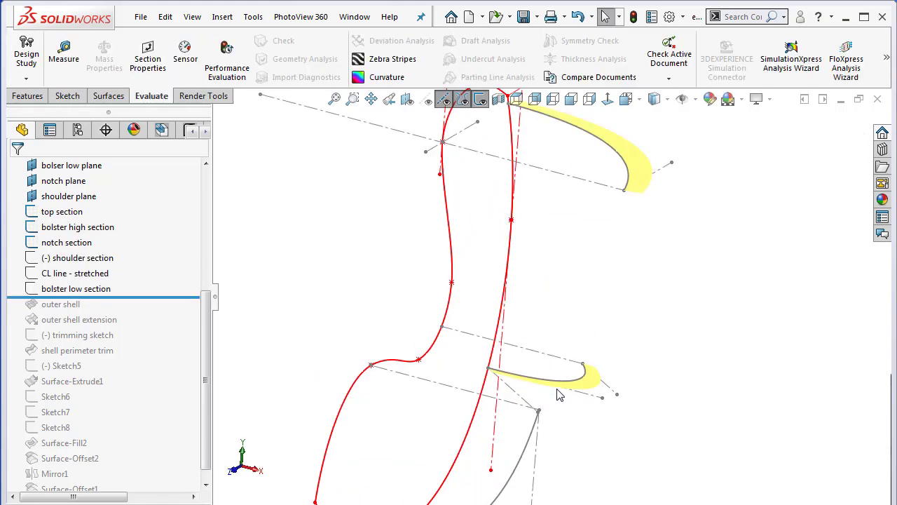
right_click(561, 387)
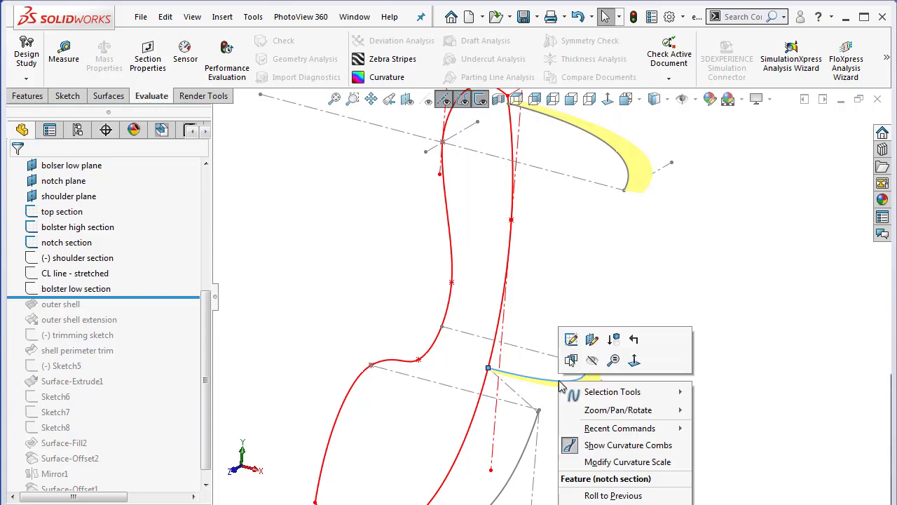
left_click(570, 340)
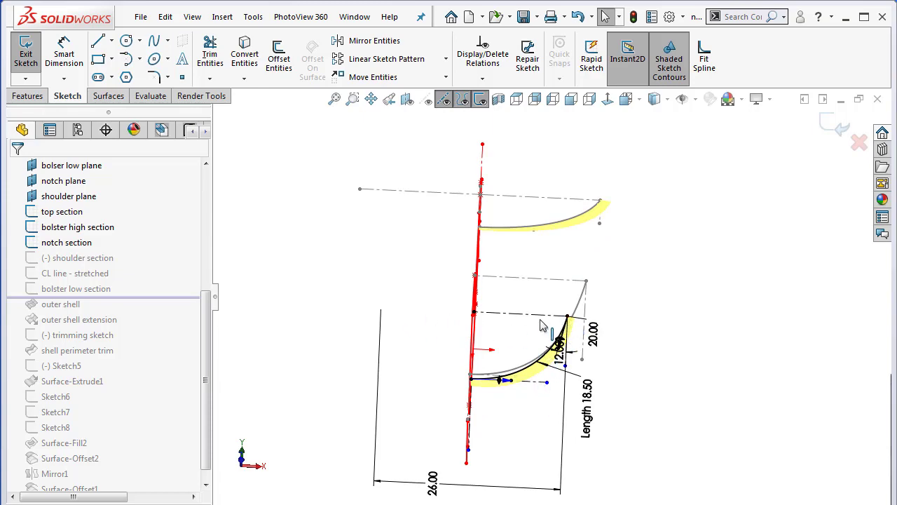
middle_click_drag(544, 333, 520, 334)
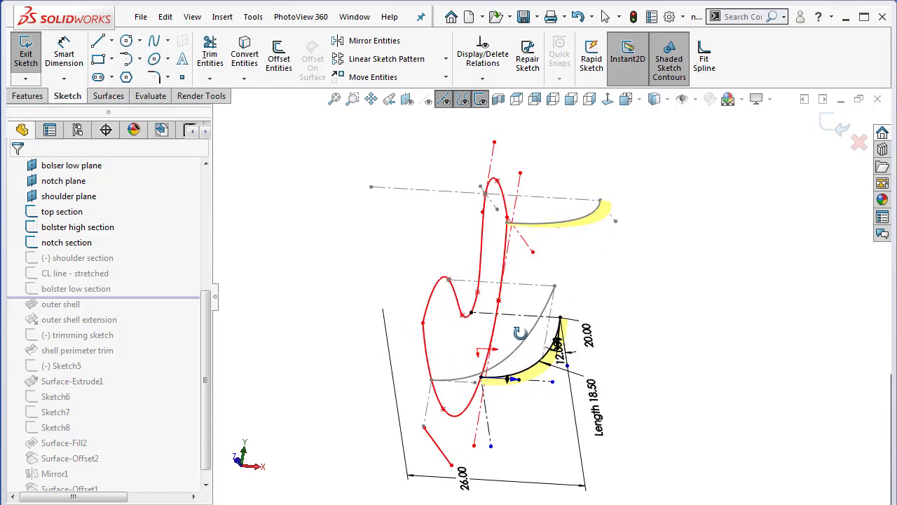
scroll(567, 395, "down", 4)
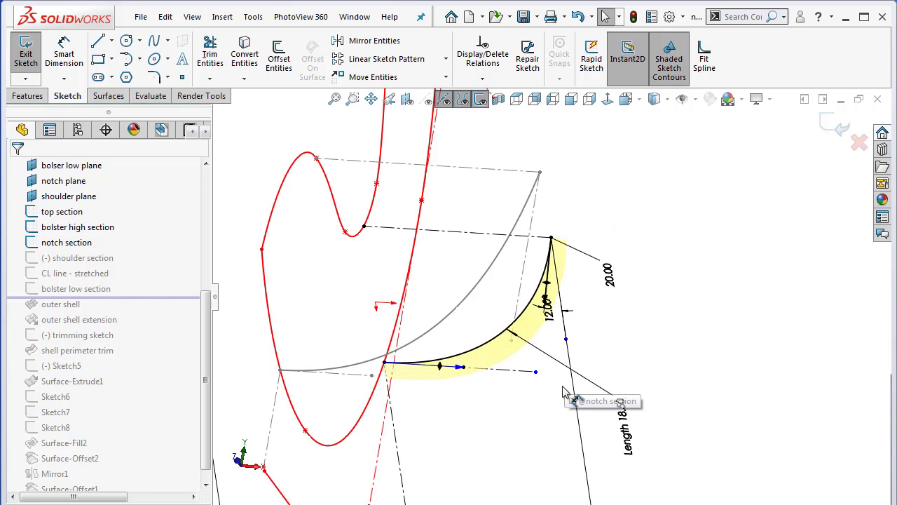
left_click(502, 338)
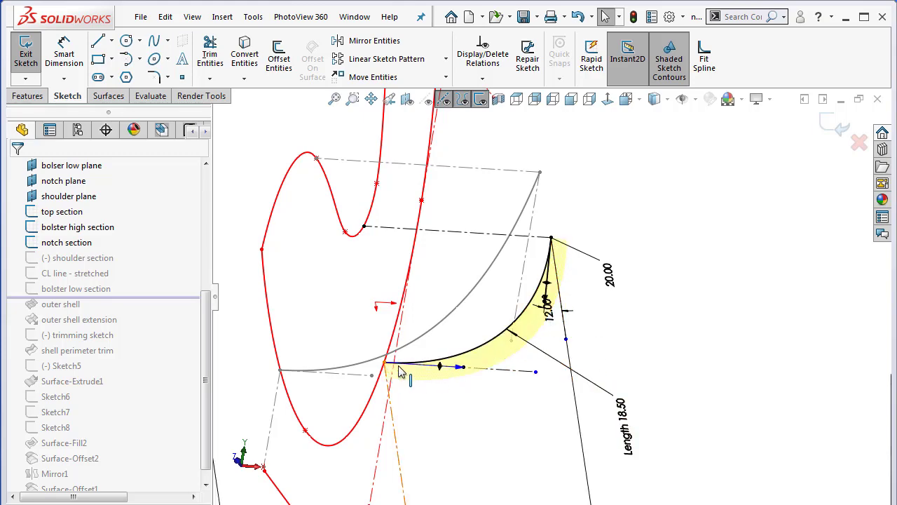
mouse_move(400, 372)
middle_mouse_down()
mouse_move(543, 371)
mouse_move(608, 396)
middle_mouse_up()
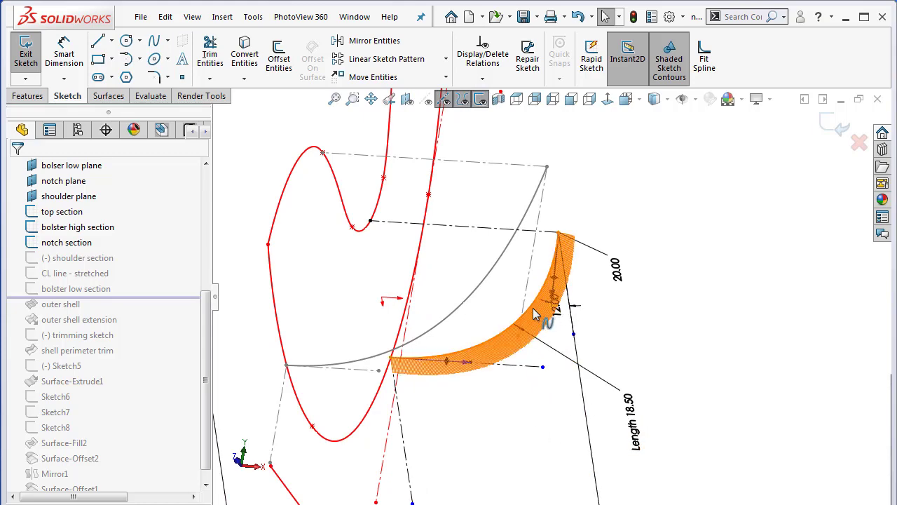
middle_click_drag(593, 315, 573, 332)
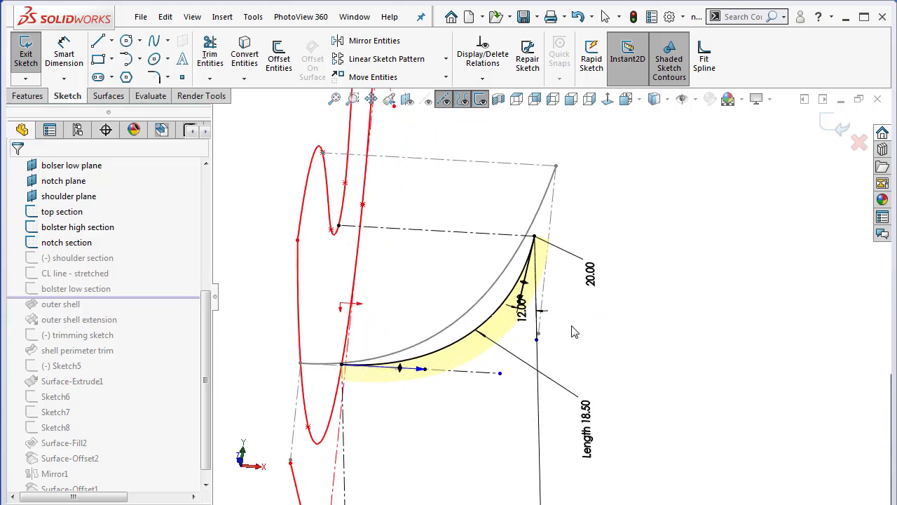
middle_click_drag(534, 294, 505, 324)
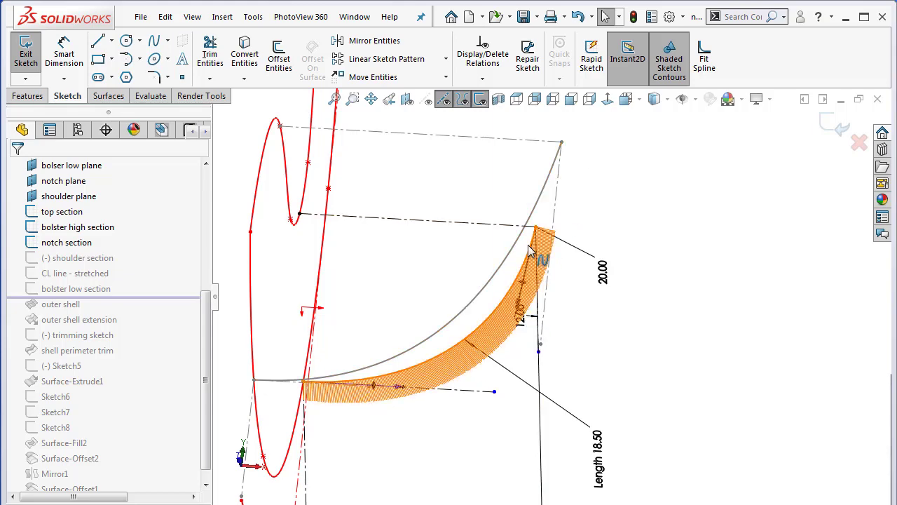
middle_click_drag(590, 261, 573, 245)
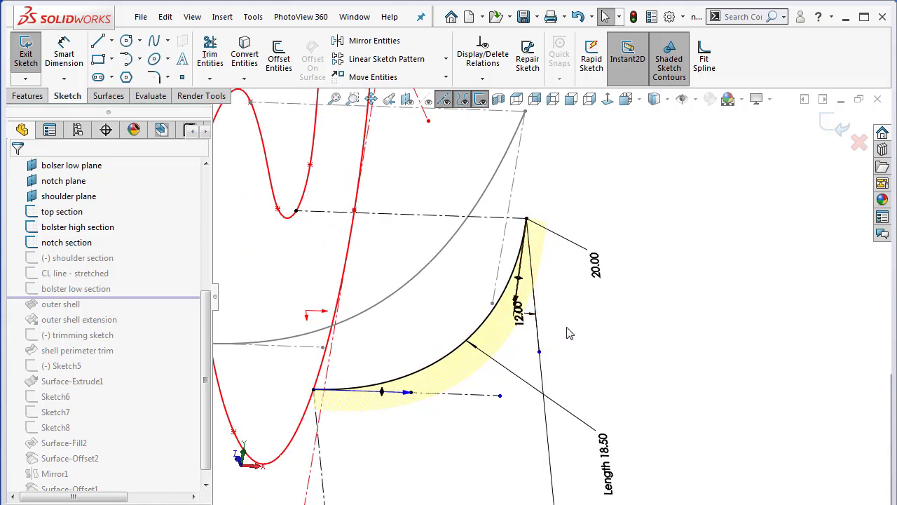
Leave the notch section, open the bolster high section sketch for editing, examine its spline, tangency handles and dimensions, and exit it.
middle_click_drag(569, 335, 565, 334)
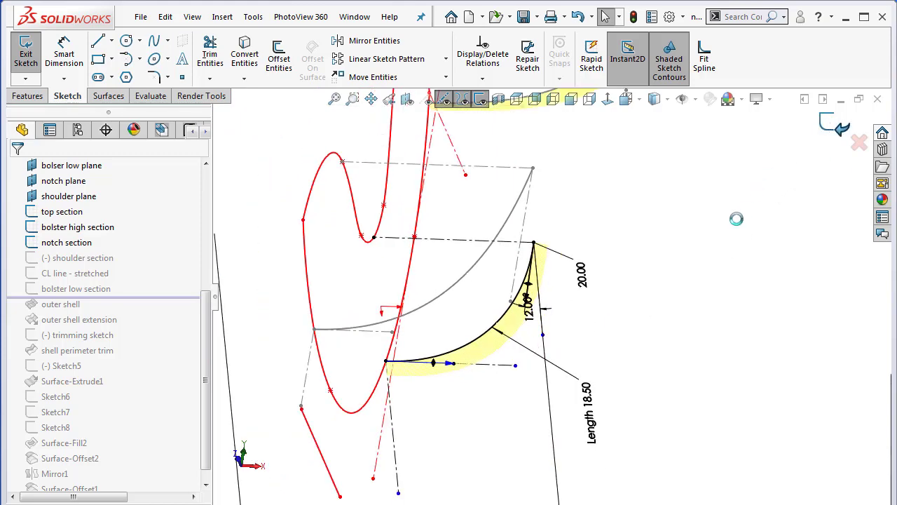
right_click(481, 273)
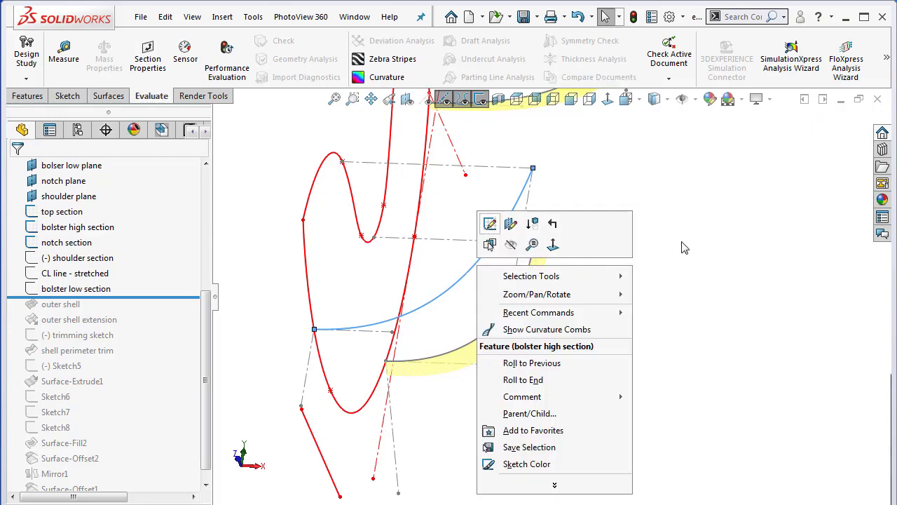
left_click(489, 223)
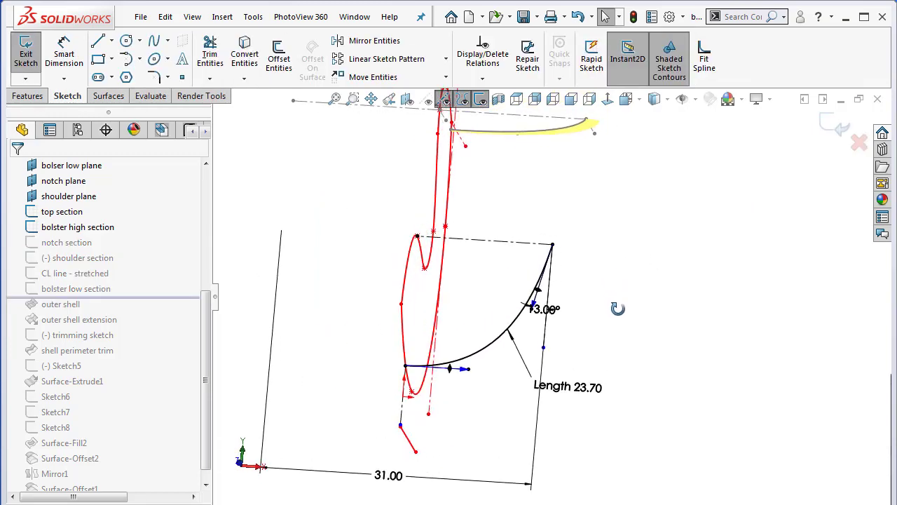
mouse_move(453, 413)
middle_mouse_down()
mouse_move(439, 430)
mouse_move(473, 411)
mouse_move(484, 378)
middle_mouse_up()
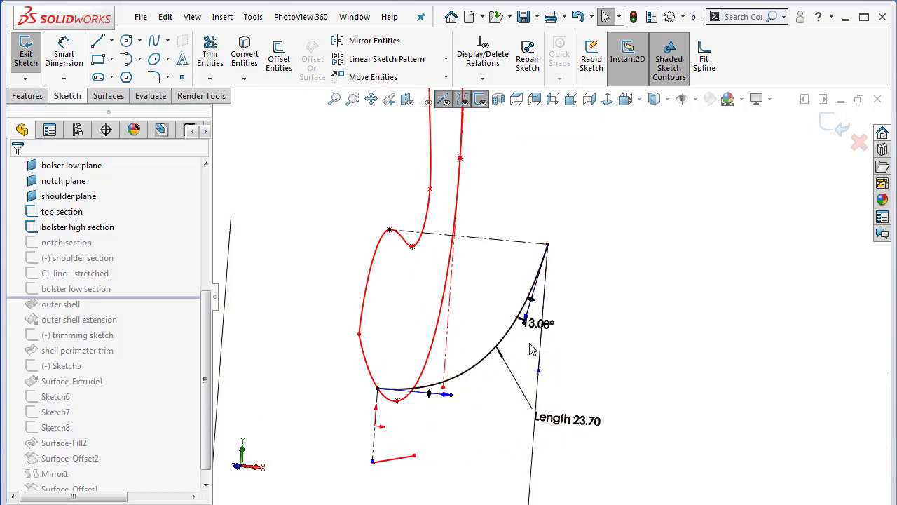
scroll(530, 349, "down", 2)
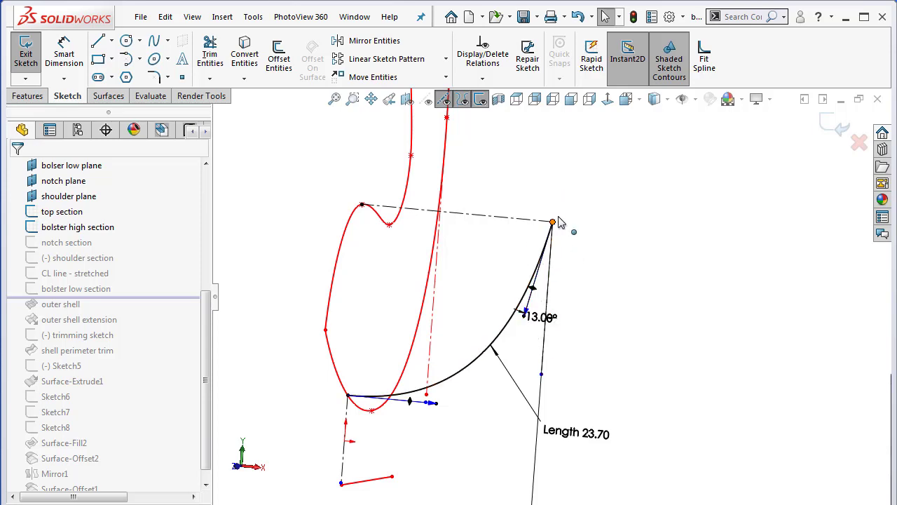
scroll(532, 308, "up", 2)
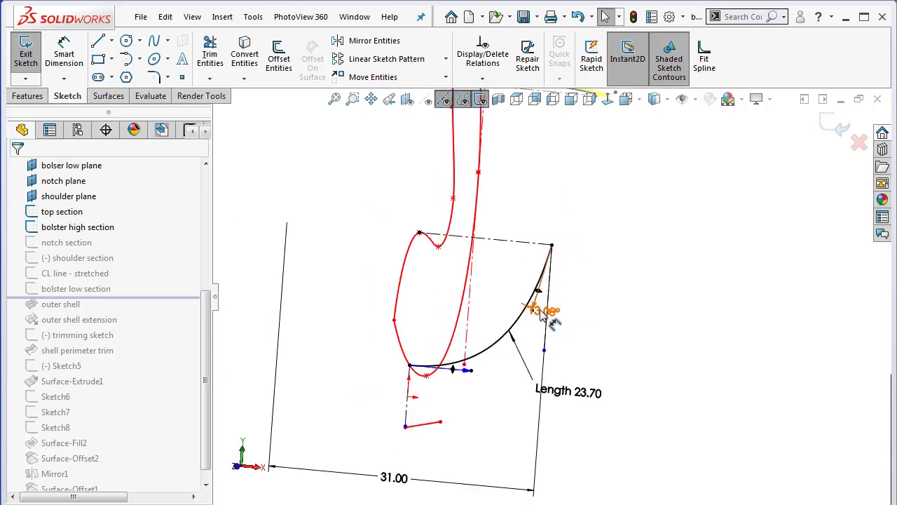
middle_click_drag(539, 311, 499, 395)
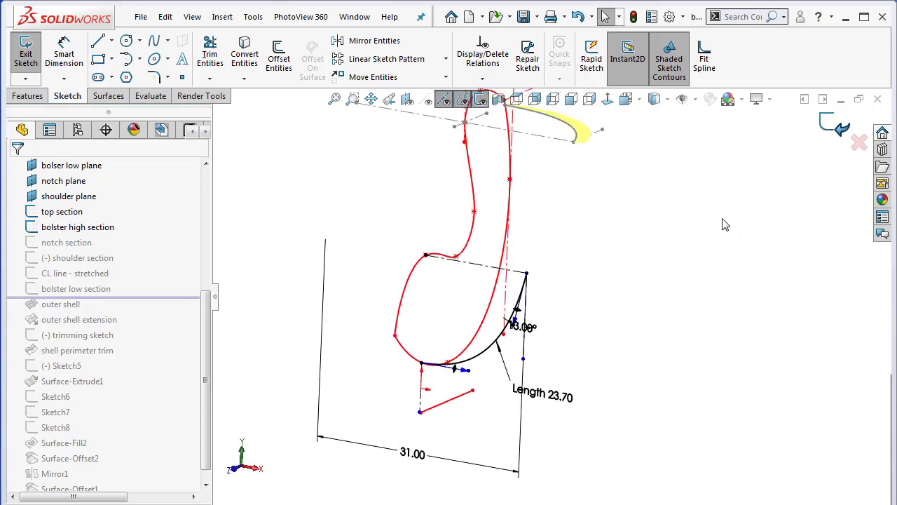
mouse_move(639, 320)
middle_mouse_down()
mouse_move(605, 305)
mouse_move(601, 218)
middle_mouse_up()
scroll(515, 129, "down", 2)
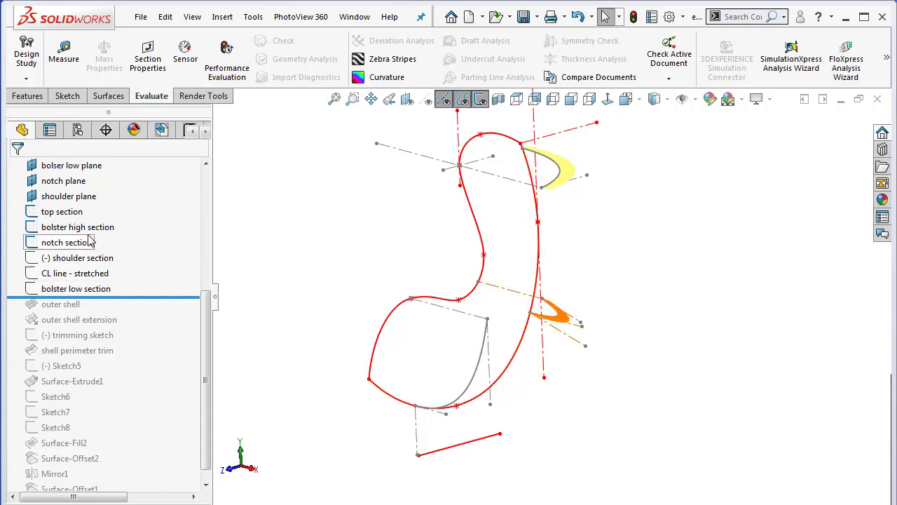
Highlight the CL line - stretched sketch to view its curvature combs and examine how it relates to the section curves.
left_click(70, 273)
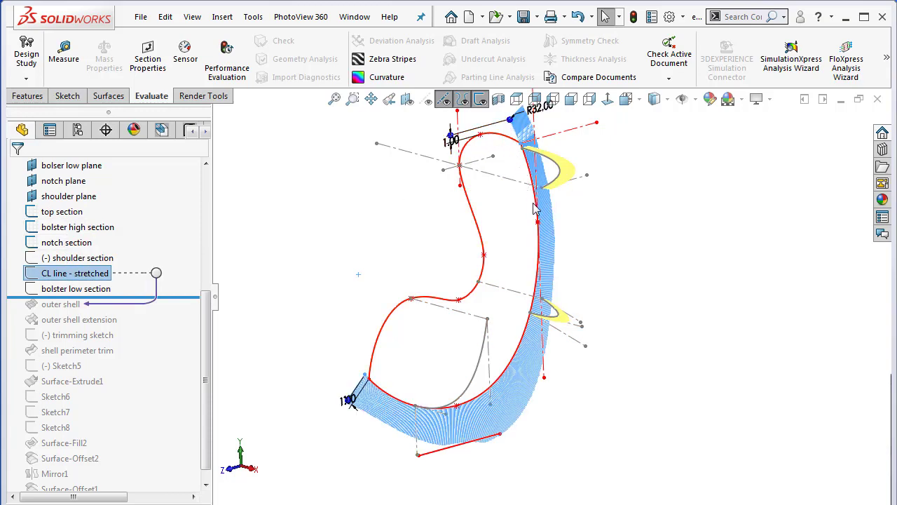
left_click(638, 415)
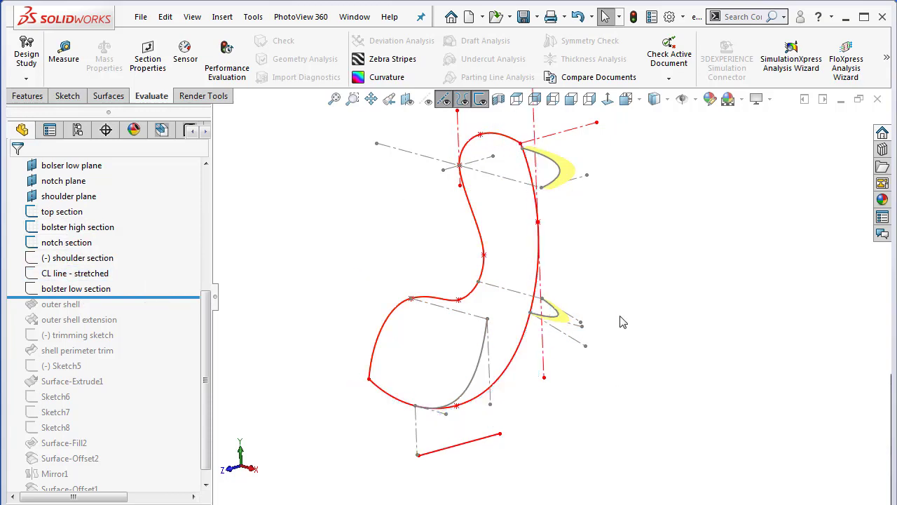
middle_click_drag(624, 322, 668, 295)
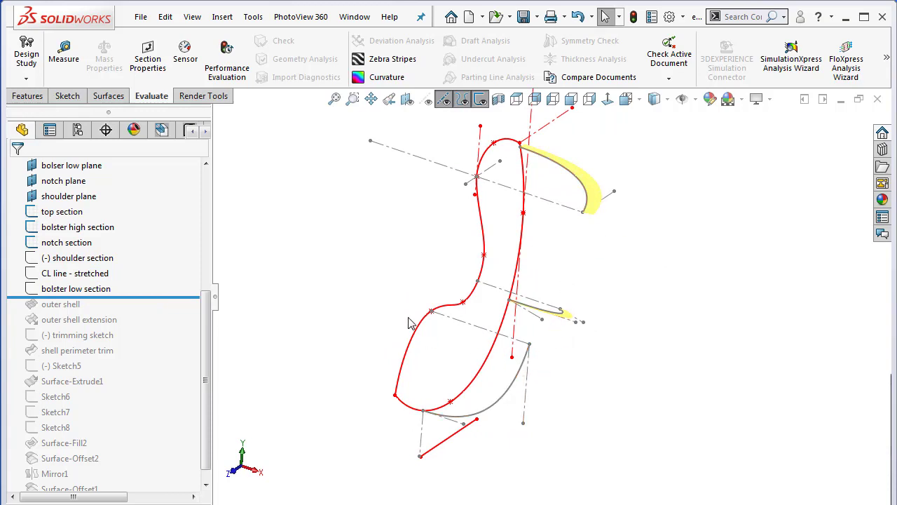
Roll the model history forward to include the outer shell and compare its surface with the chair's side layout profile.
left_click_drag(154, 297, 154, 309)
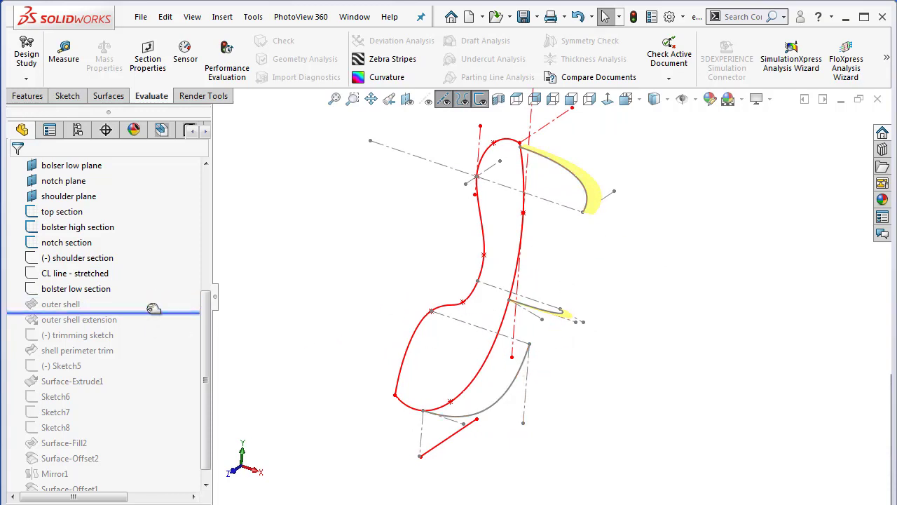
middle_click_drag(581, 304, 531, 226)
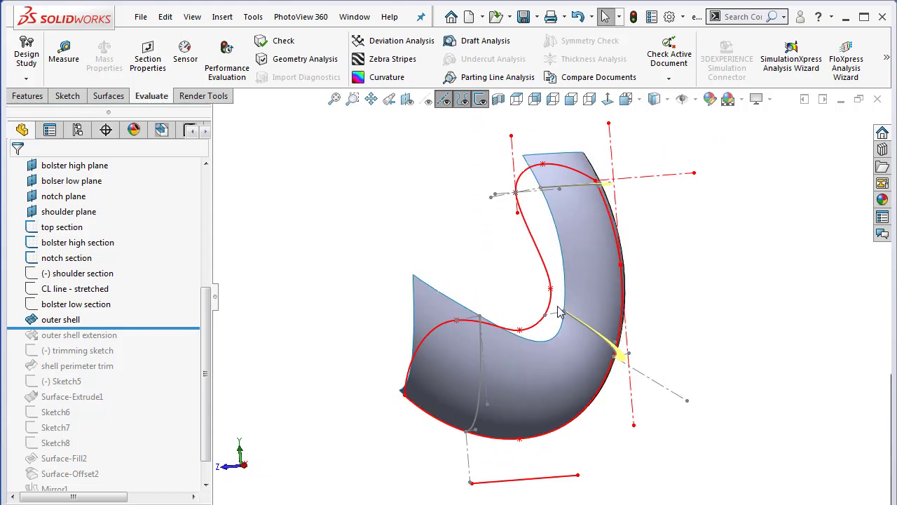
middle_click_drag(558, 313, 543, 312)
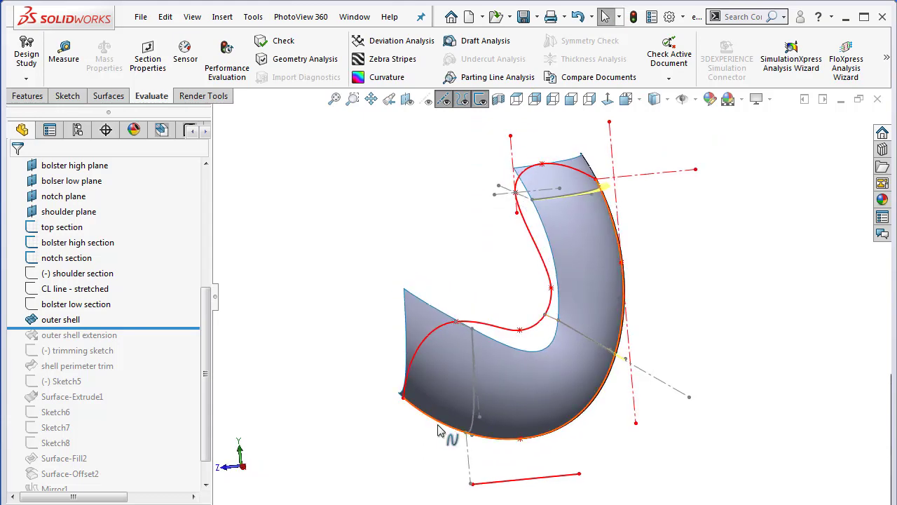
middle_click_drag(435, 408, 471, 321)
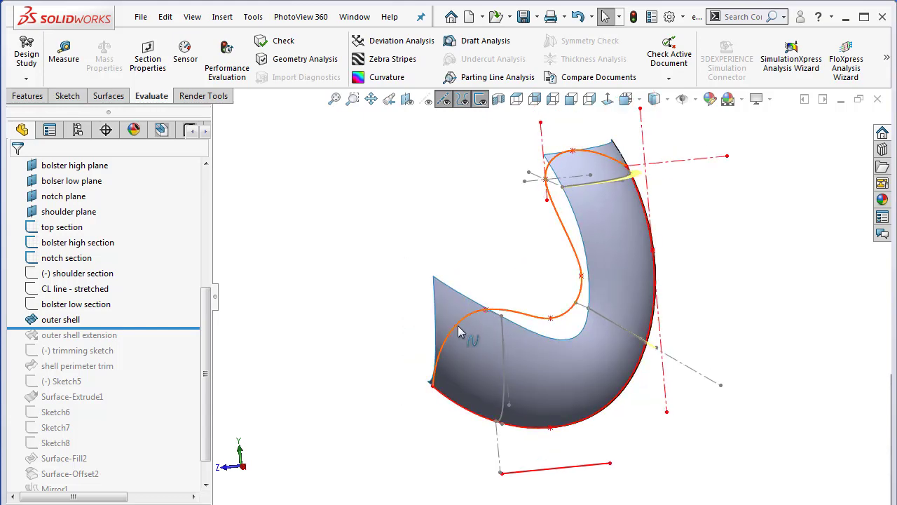
middle_click_drag(559, 236, 588, 120)
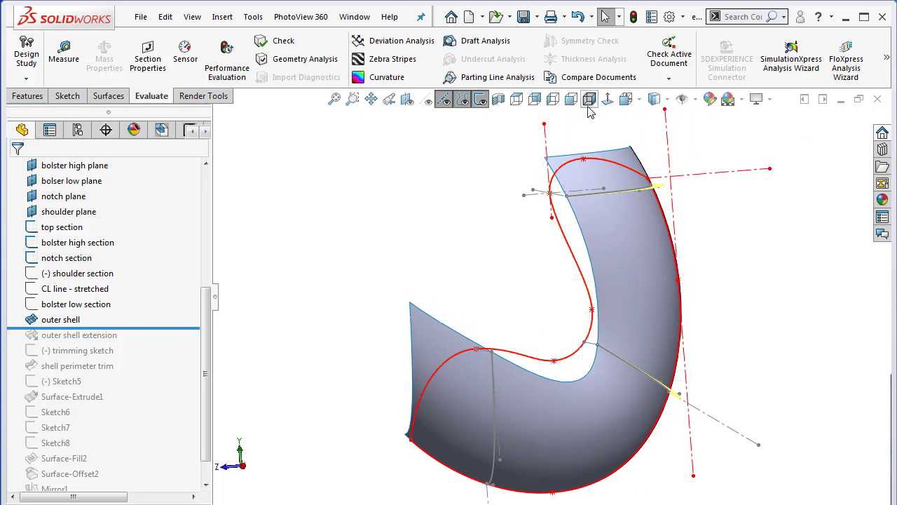
Examine the outer shell in the Right view and from around its back and open side, following the section curves.
left_click(590, 99)
scroll(531, 209, "down", 2)
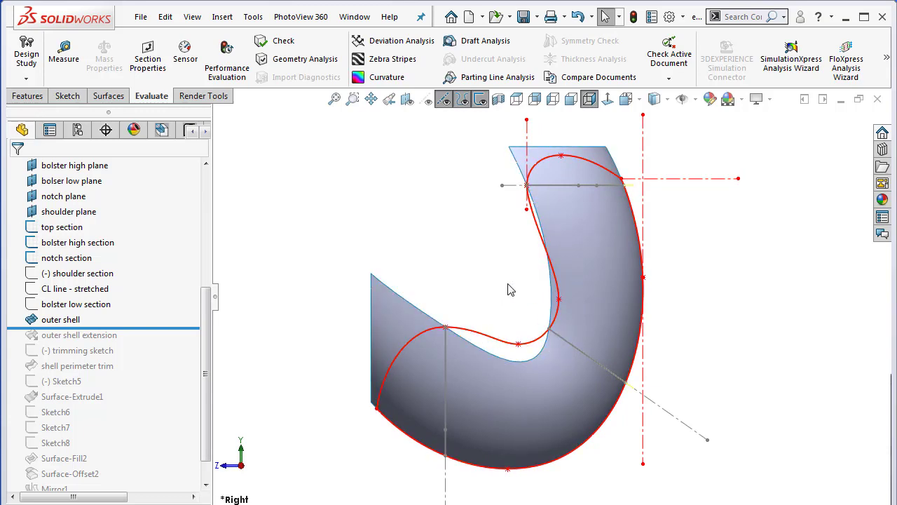
middle_click_drag(509, 290, 583, 369)
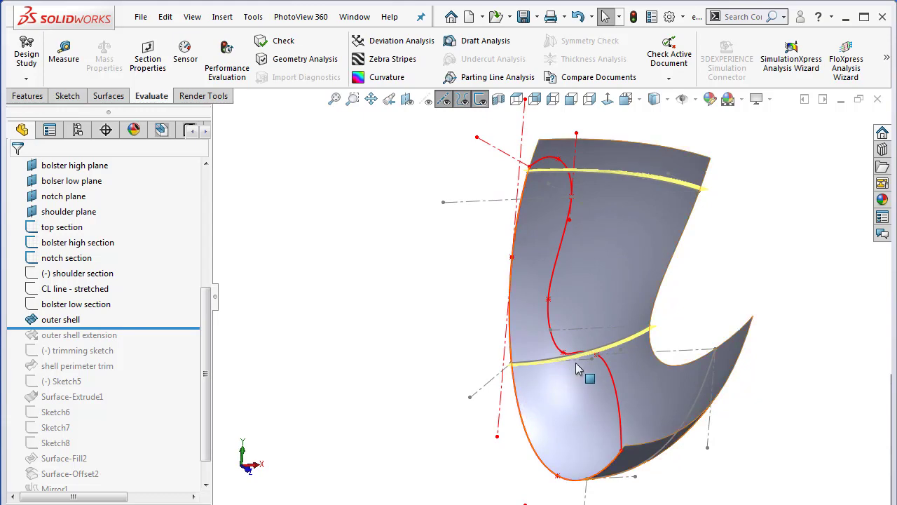
middle_click_drag(577, 369, 314, 380)
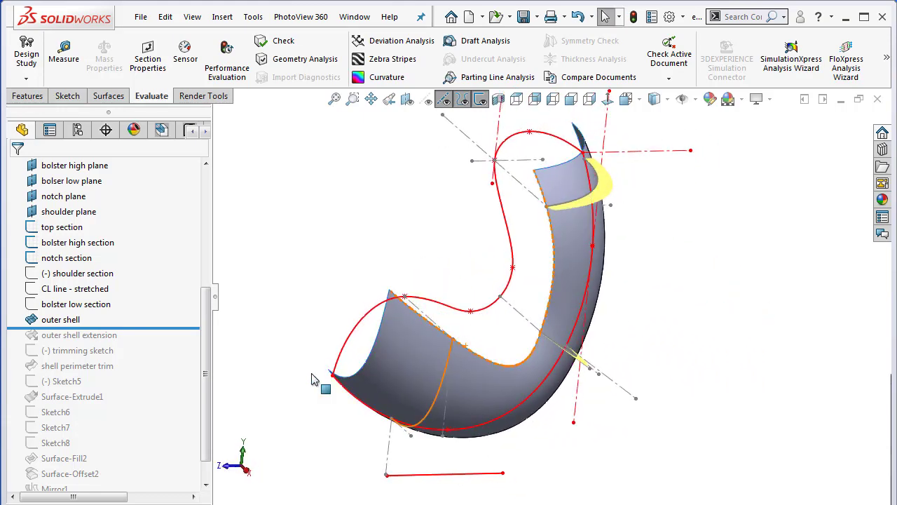
Open the outer shell feature for editing, review its Direction 1 and Direction 2 curves and tangency settings, and accept it.
right_click(70, 322)
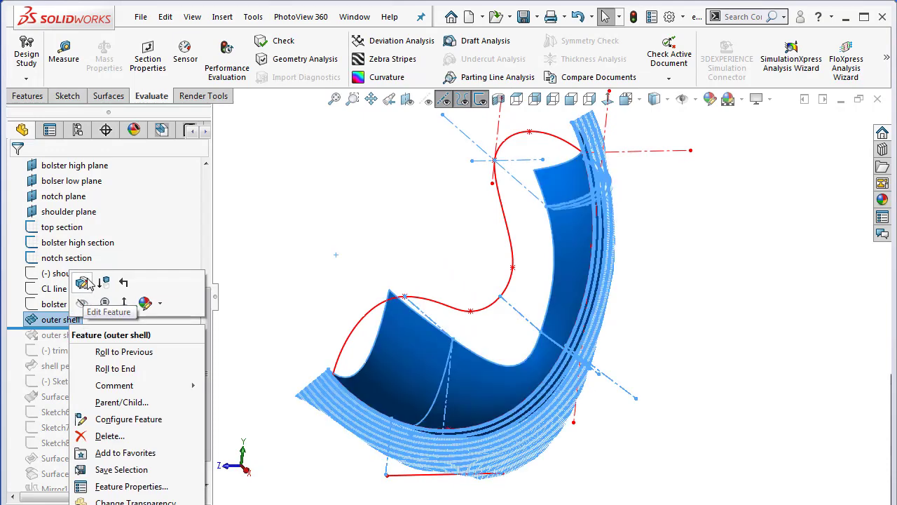
left_click(84, 282)
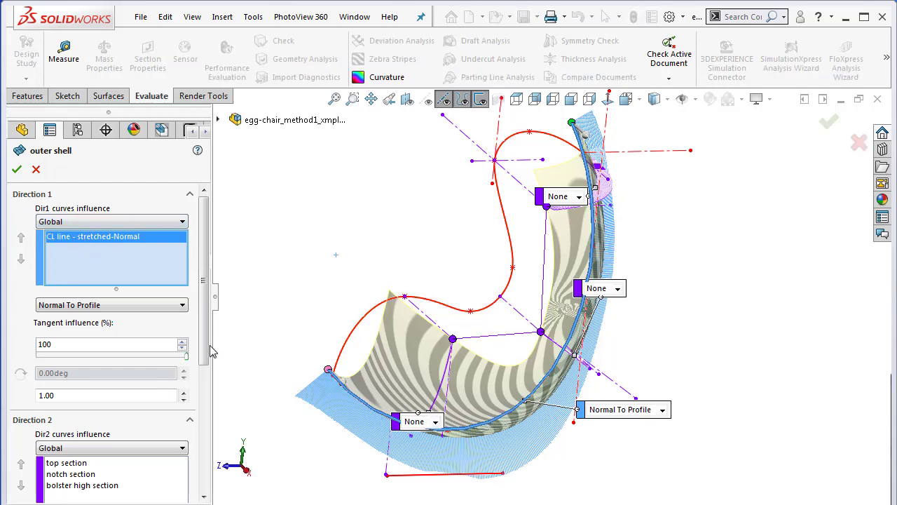
scroll(77, 336, "down", 4)
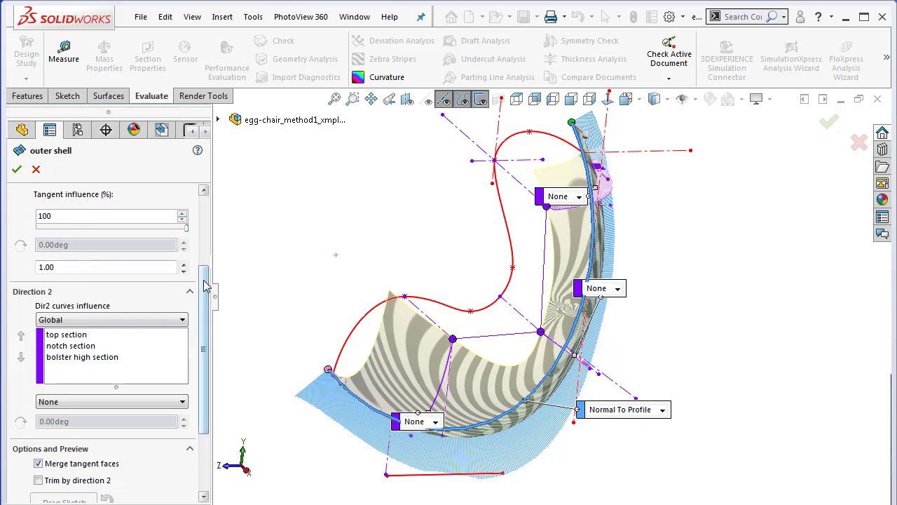
scroll(204, 281, "up", 3)
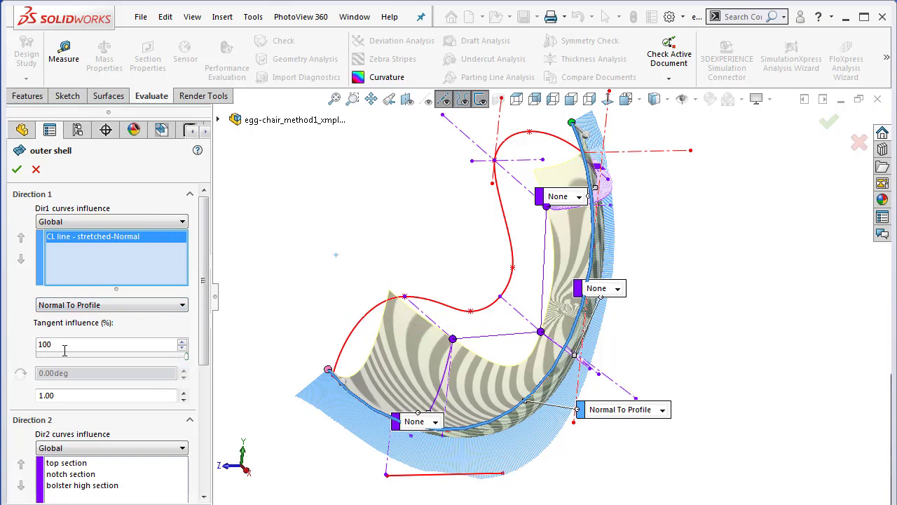
left_click(16, 169)
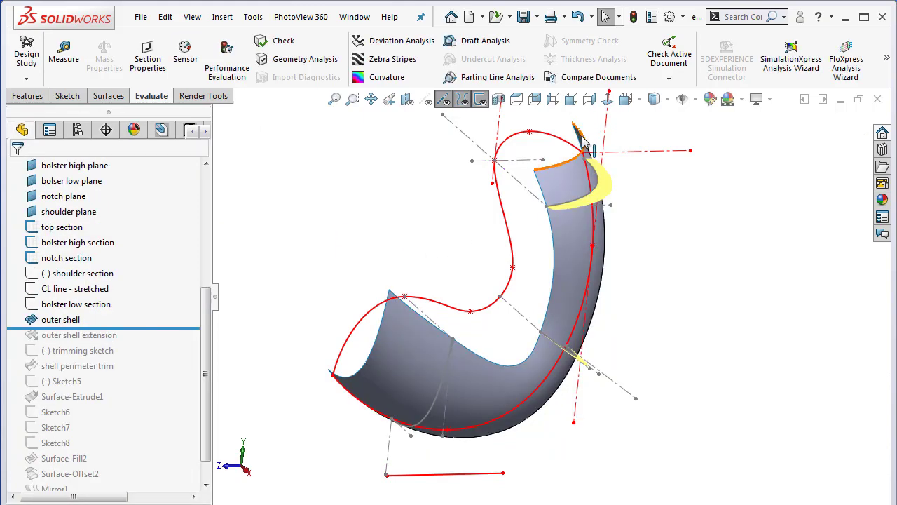
Show the model in the Right view and roll the history forward to include the outer shell extension.
left_click(635, 102)
left_click(671, 159)
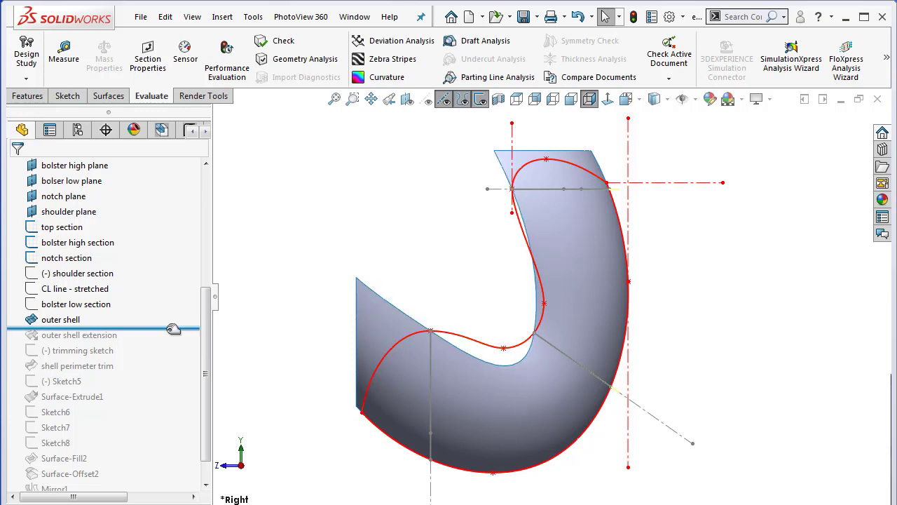
left_click_drag(175, 325, 174, 335)
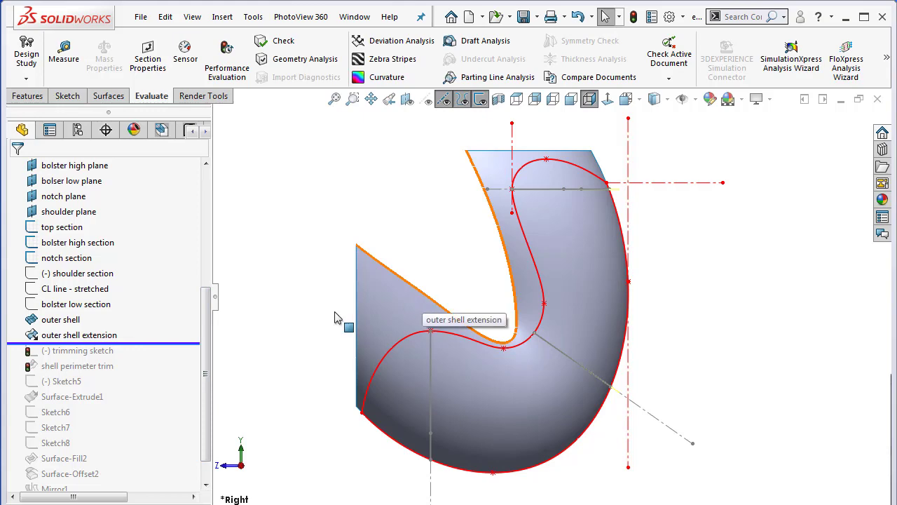
Open the outer shell extension for editing, review its extended edge, end condition, distance and extension type, and close it.
right_click(105, 339)
left_click(115, 293)
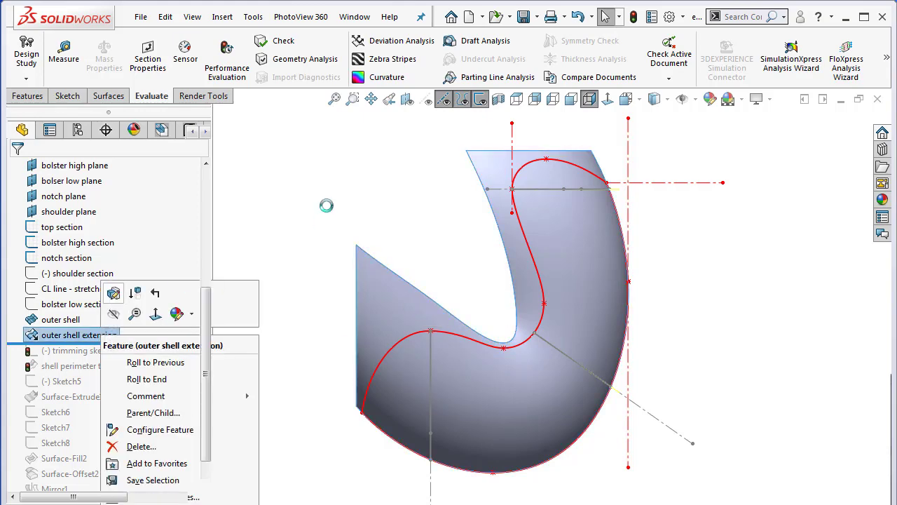
left_click(109, 96)
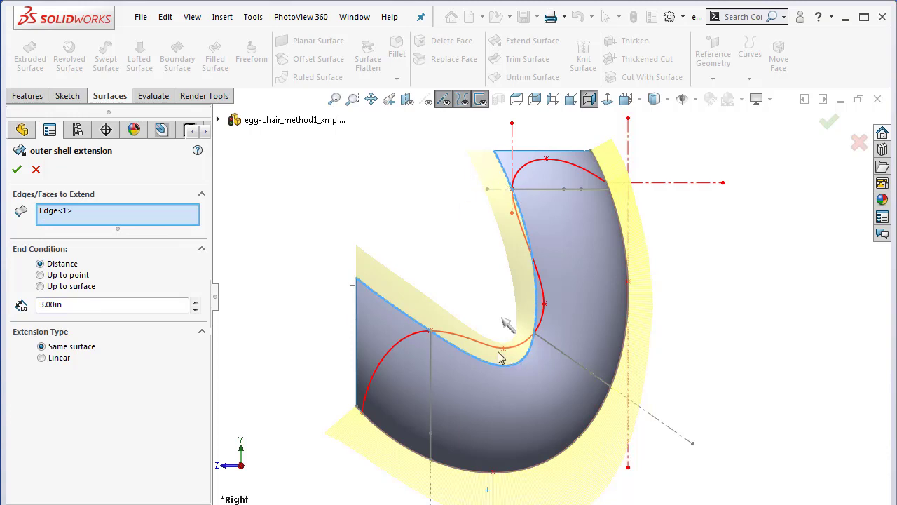
scroll(504, 304, "down", 2)
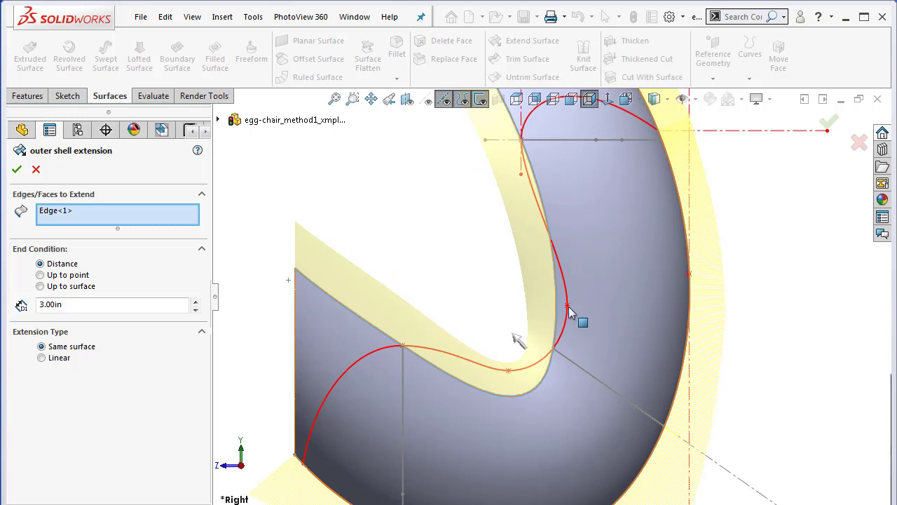
scroll(633, 338, "up", 2)
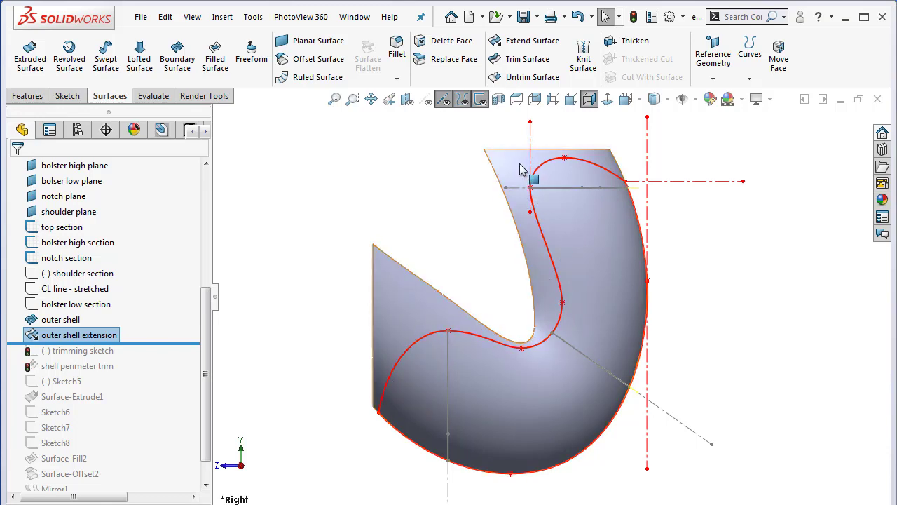
Roll the model history forward to include the trimming sketch and highlight that sketch against the extended shell.
scroll(565, 311, "up", 1)
middle_click_drag(565, 311, 609, 362)
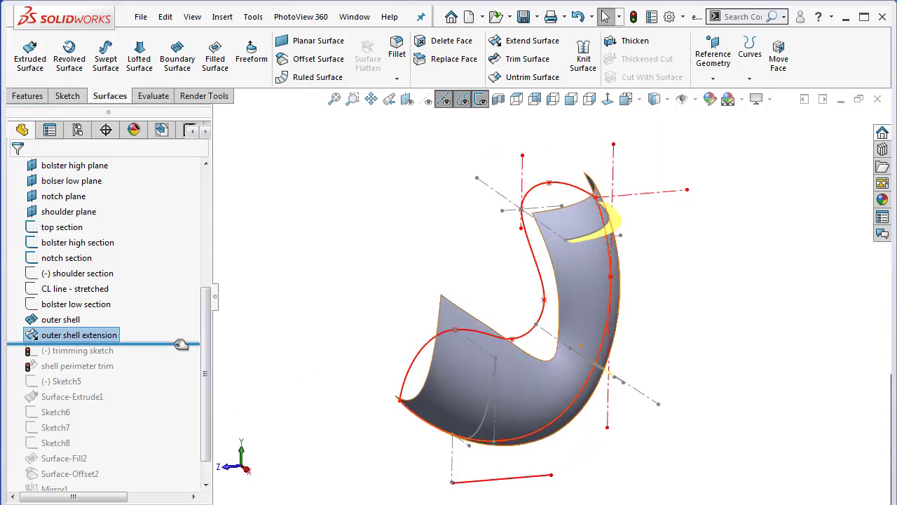
left_click_drag(181, 344, 176, 359)
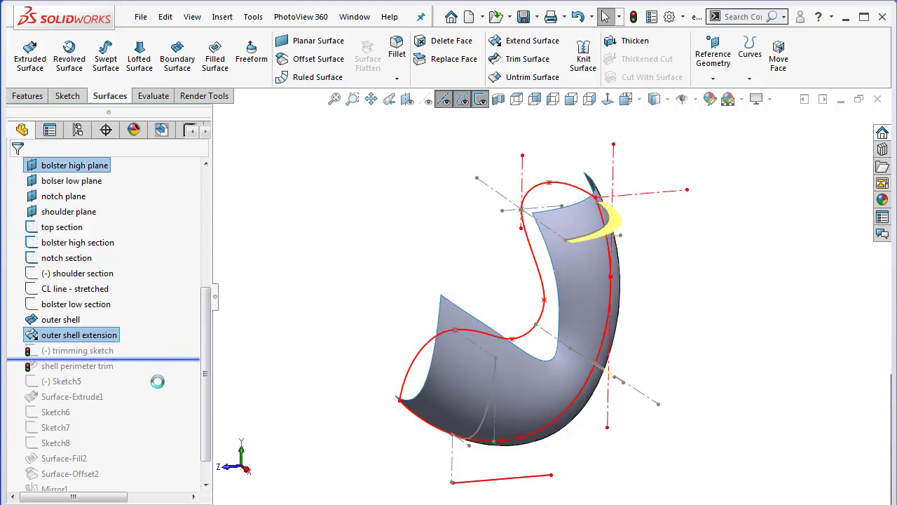
left_click(91, 351)
left_click(295, 320)
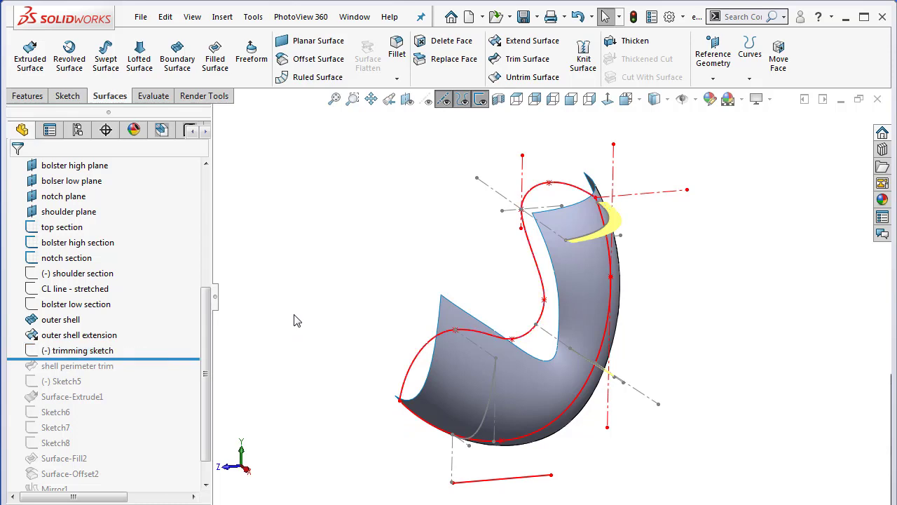
Roll the history forward to include the shell perimeter trim, review its trim tool and kept surface in the feature definition, and close it.
left_click_drag(173, 357, 169, 372)
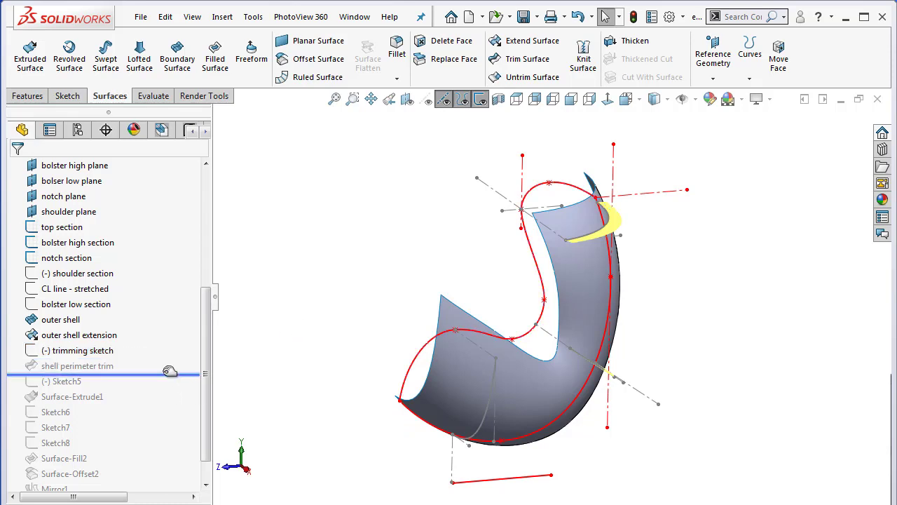
right_click(88, 365)
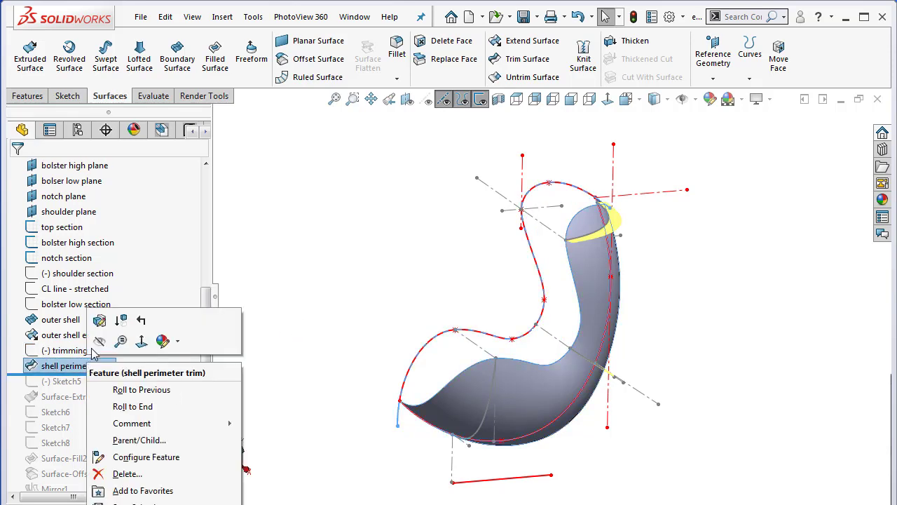
left_click(101, 321)
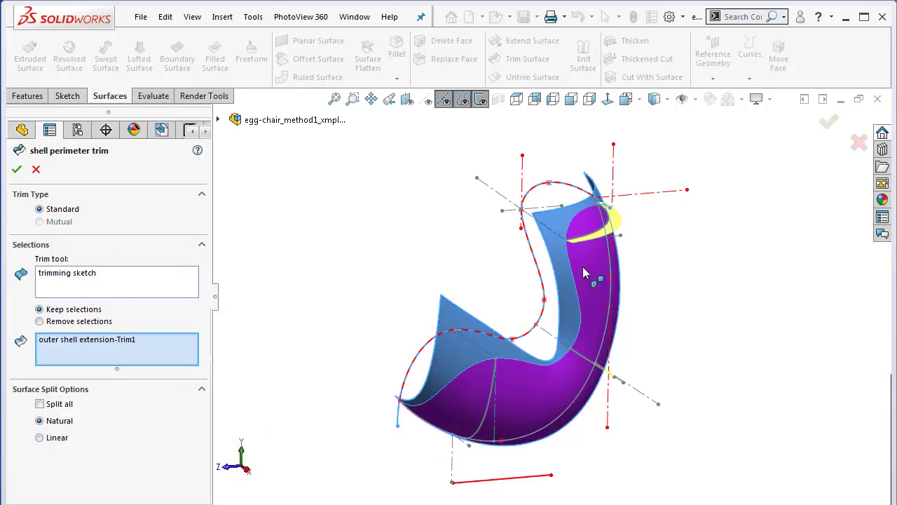
middle_click_drag(521, 382, 504, 352)
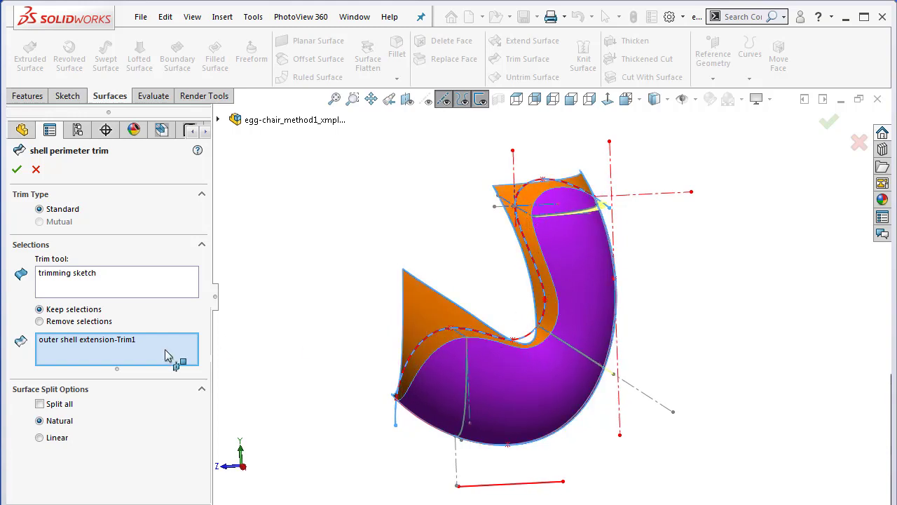
key("Return")
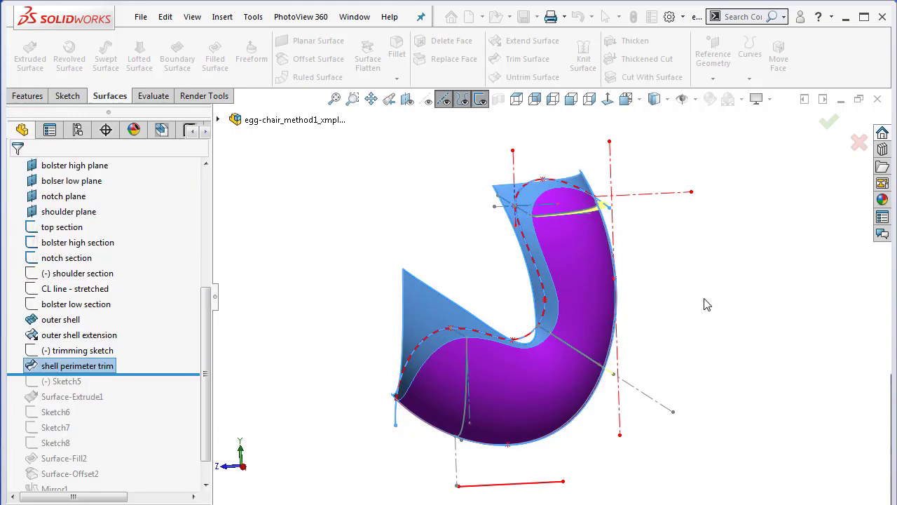
Hide all sketches so that only the trimmed shell surface is displayed.
left_click(477, 101)
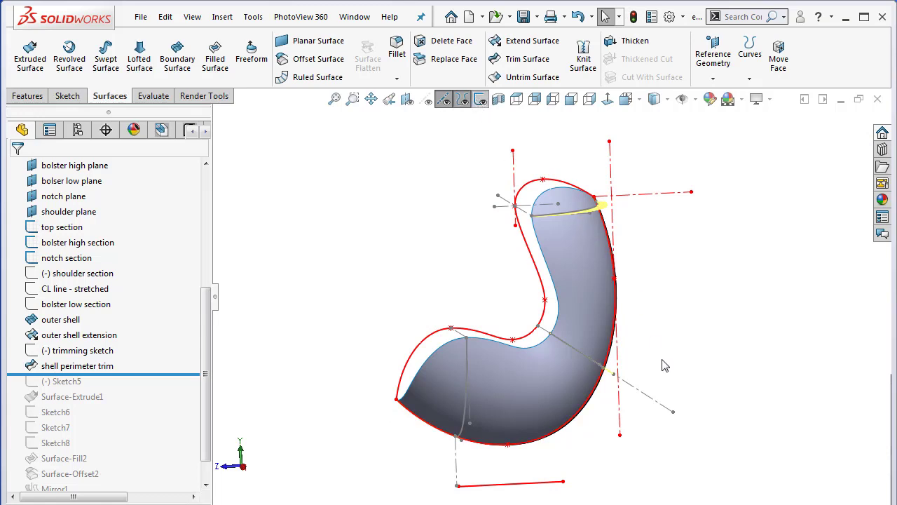
mouse_move(665, 369)
middle_mouse_down()
mouse_move(645, 346)
mouse_move(661, 365)
mouse_move(544, 386)
mouse_move(624, 372)
mouse_move(631, 304)
mouse_move(619, 381)
mouse_move(603, 372)
mouse_move(579, 397)
mouse_move(551, 381)
mouse_move(590, 335)
mouse_move(622, 336)
mouse_move(574, 363)
mouse_move(484, 362)
mouse_move(529, 372)
mouse_move(627, 351)
mouse_move(656, 373)
middle_mouse_up()
scroll(483, 361, "down", 2)
scroll(596, 336, "up", 1)
scroll(519, 293, "up", 1)
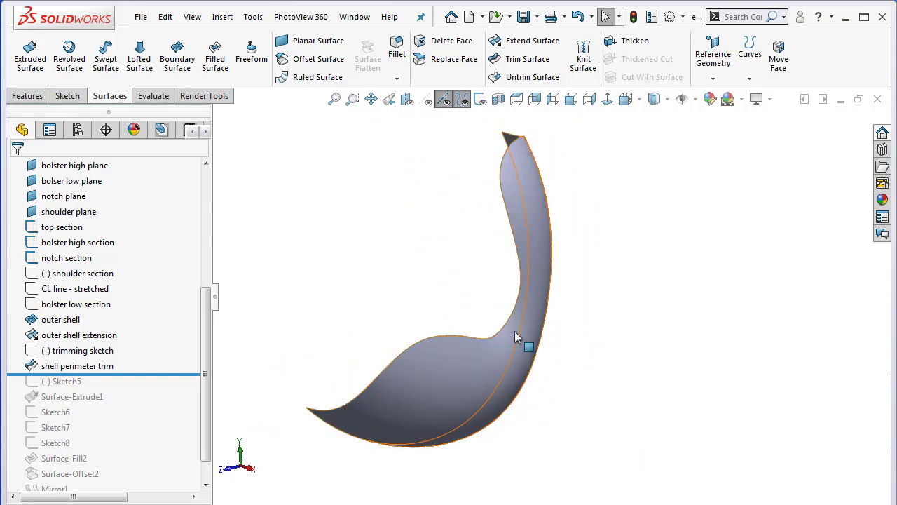
Examine the trimmed shell's perimeter edge and notch in the Front view and in the Top view.
left_click(638, 99)
left_click(649, 160)
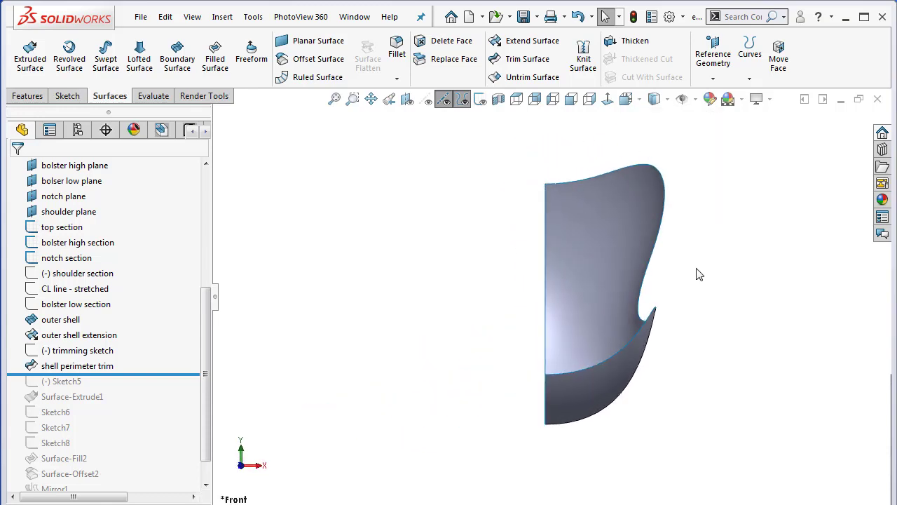
scroll(703, 272, "down", 1)
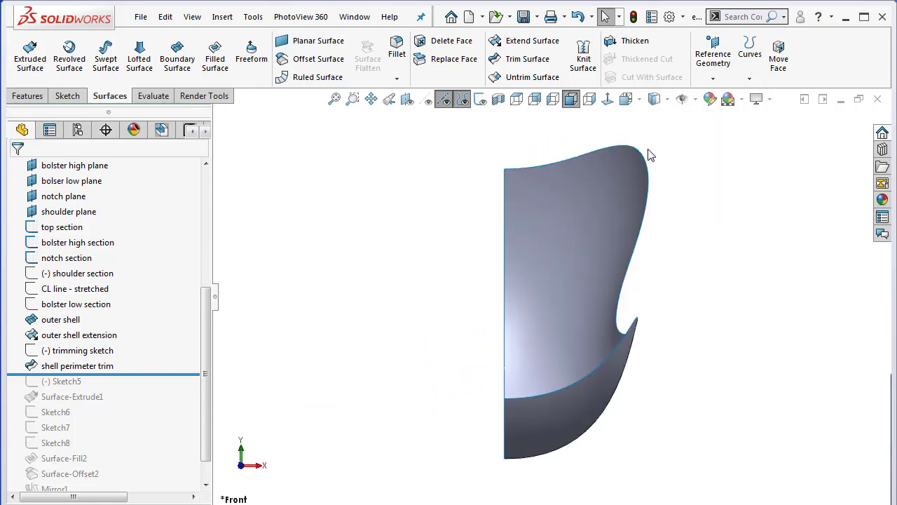
scroll(619, 341, "down", 3)
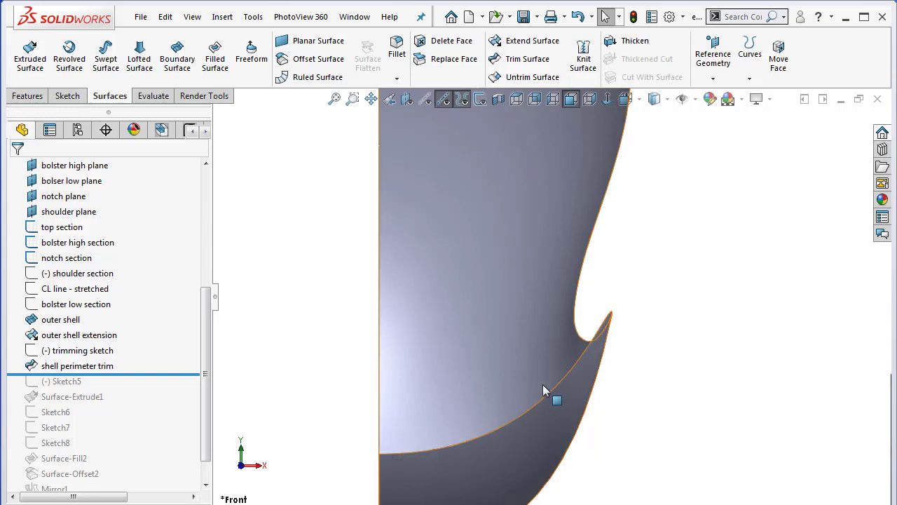
scroll(547, 378, "up", 3)
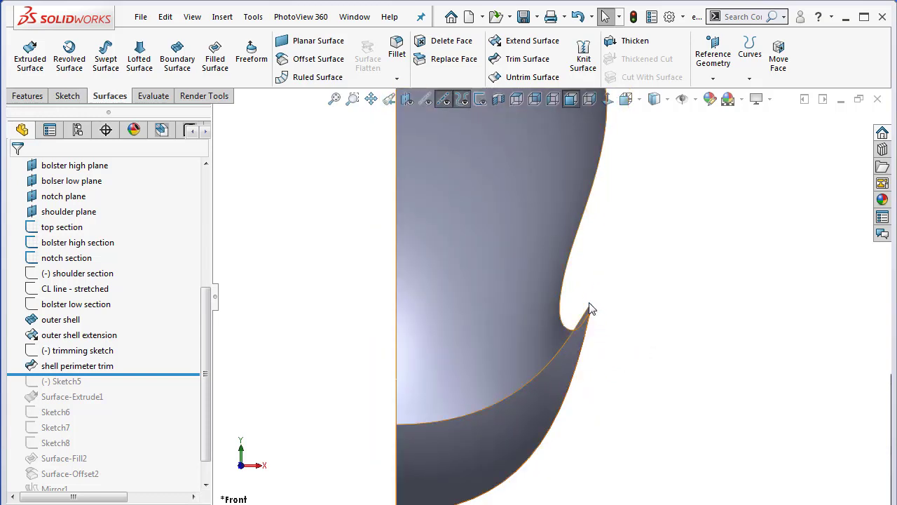
key("f")
left_click(634, 101)
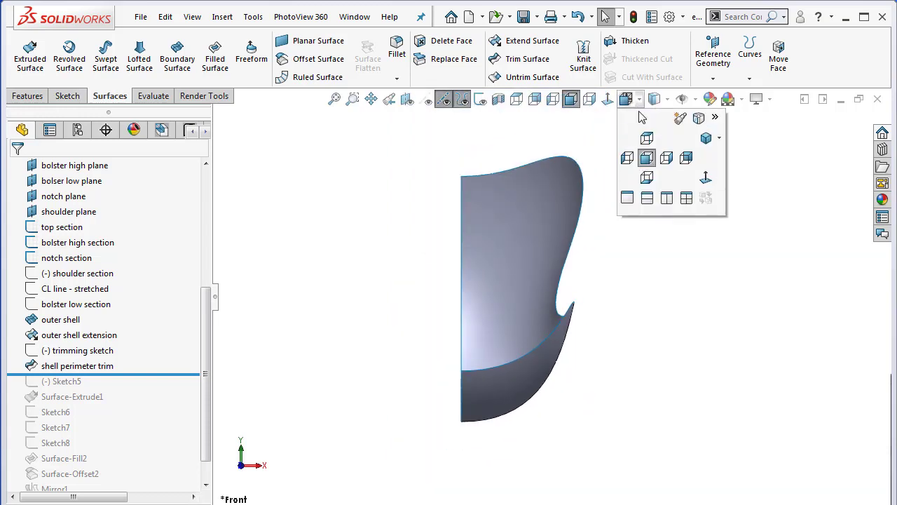
left_click(650, 144)
scroll(750, 292, "down", 2)
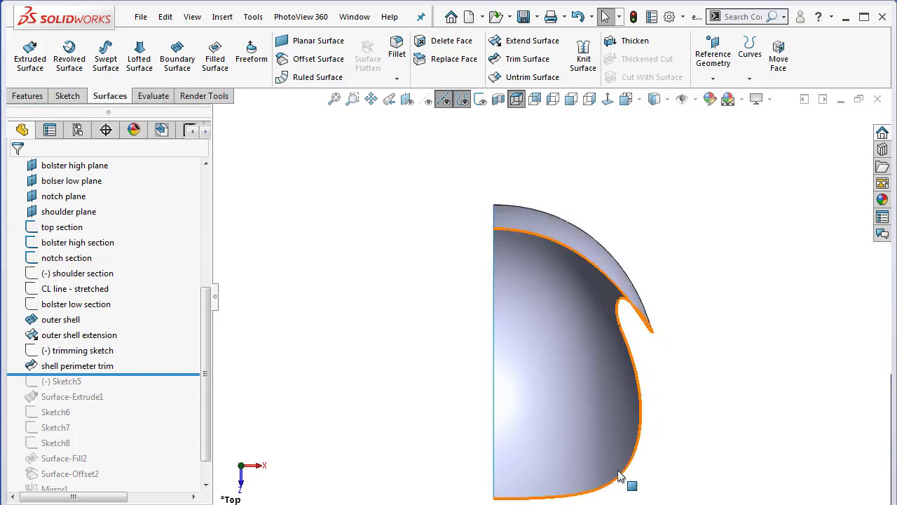
key("z")
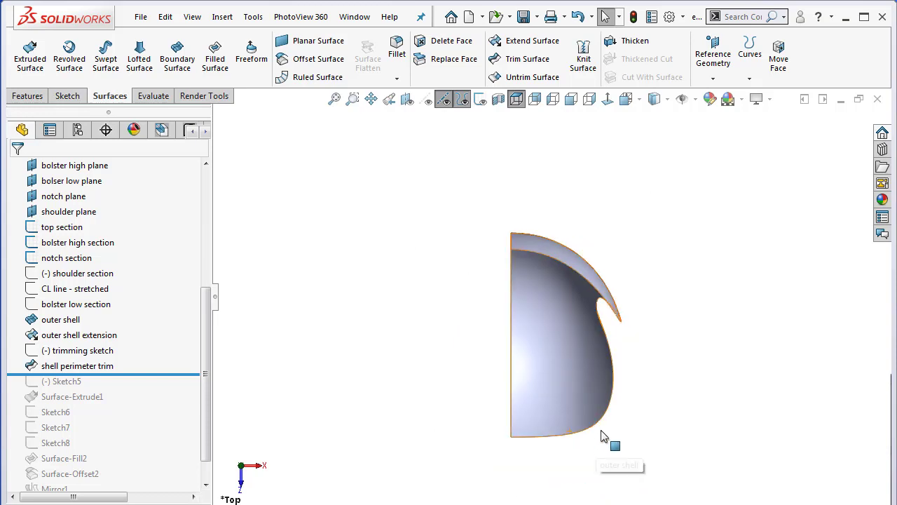
Examine how the trimmed shell's silhouette changes between side, three-quarter and Front orientations.
middle_click_drag(601, 430, 544, 295)
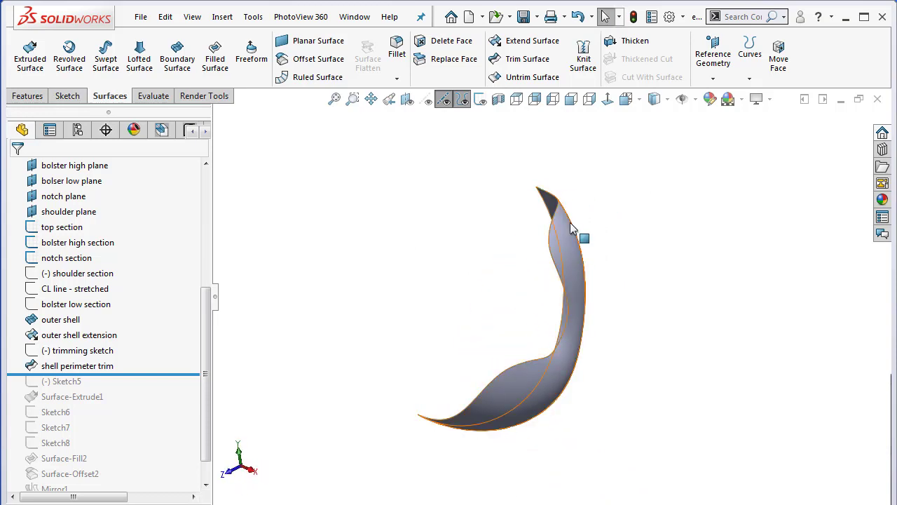
middle_click_drag(514, 401, 637, 240)
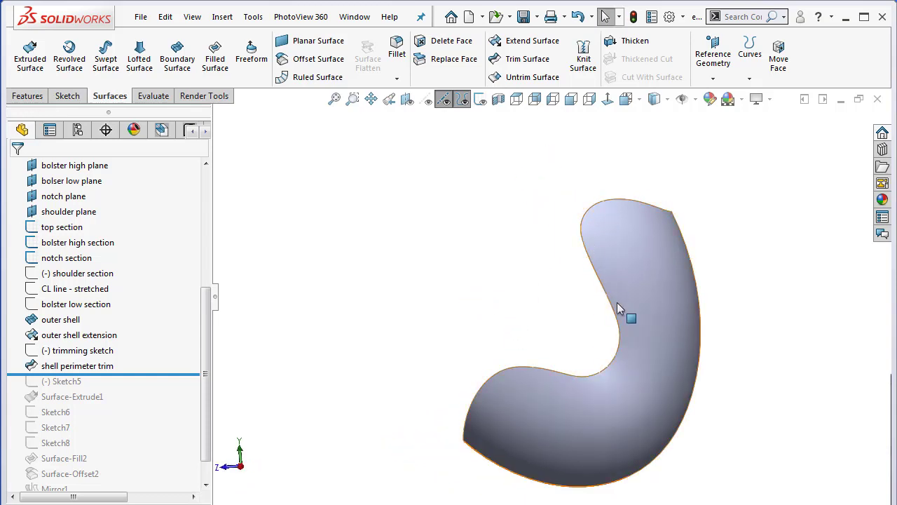
middle_click_drag(526, 245, 645, 264)
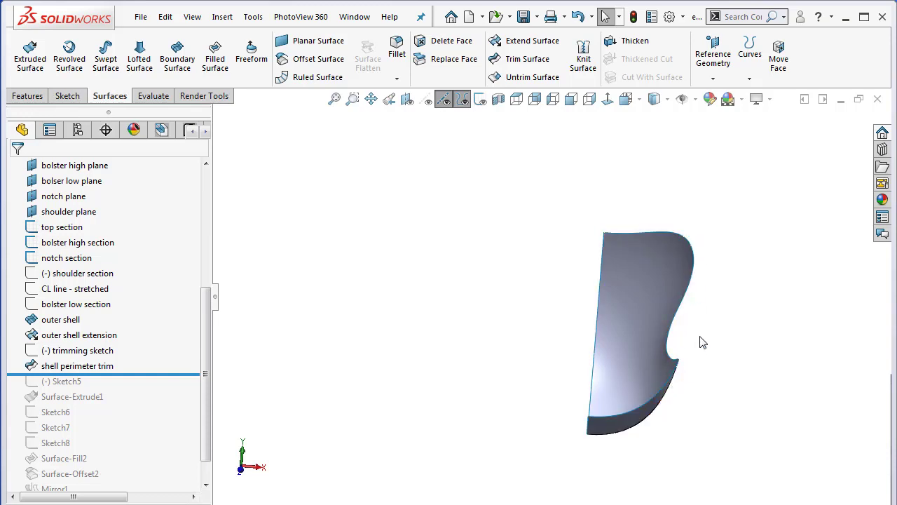
middle_click_drag(703, 341, 587, 325)
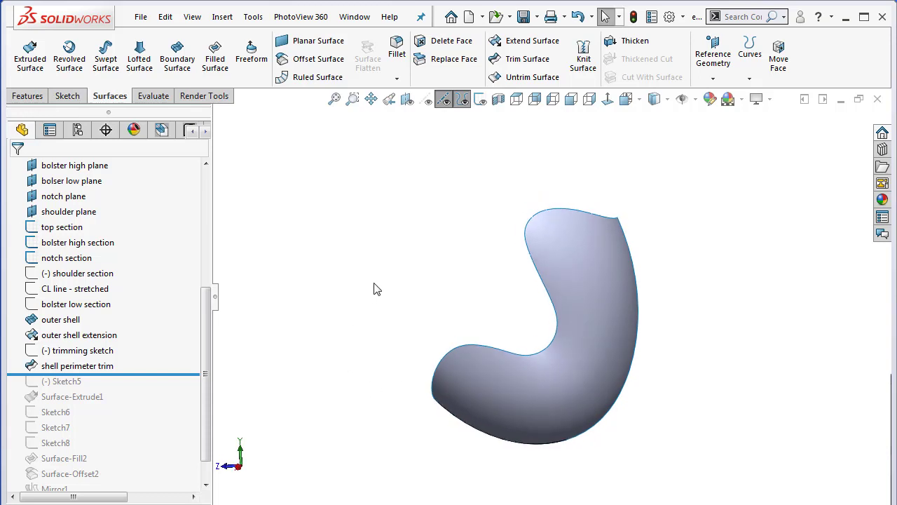
key("ctrl+1")
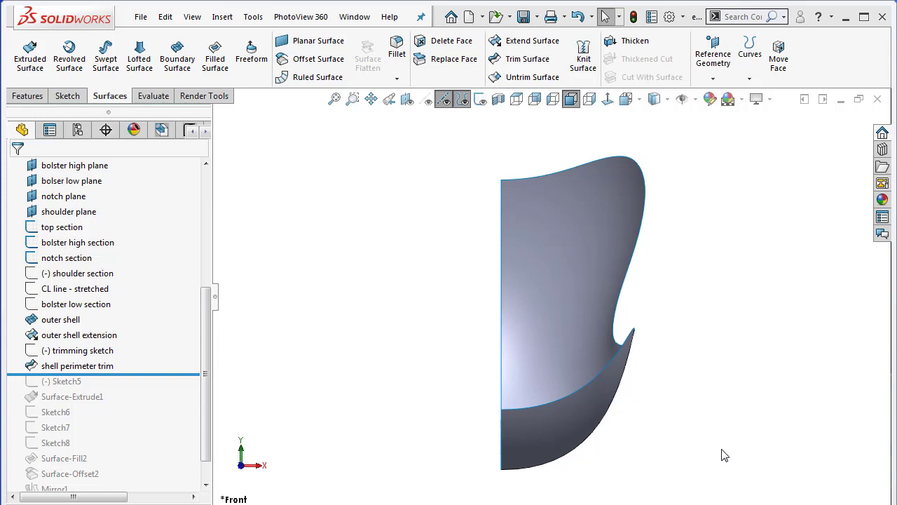
key("Left")
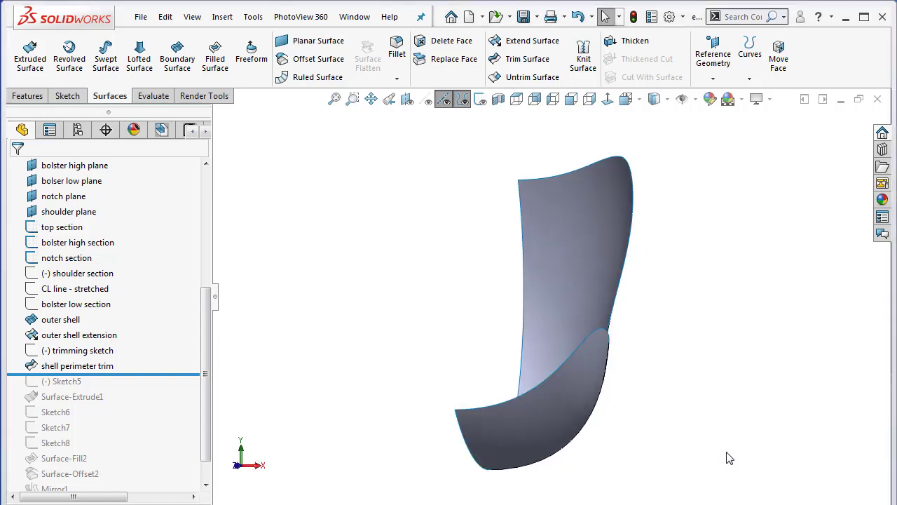
key("Left")
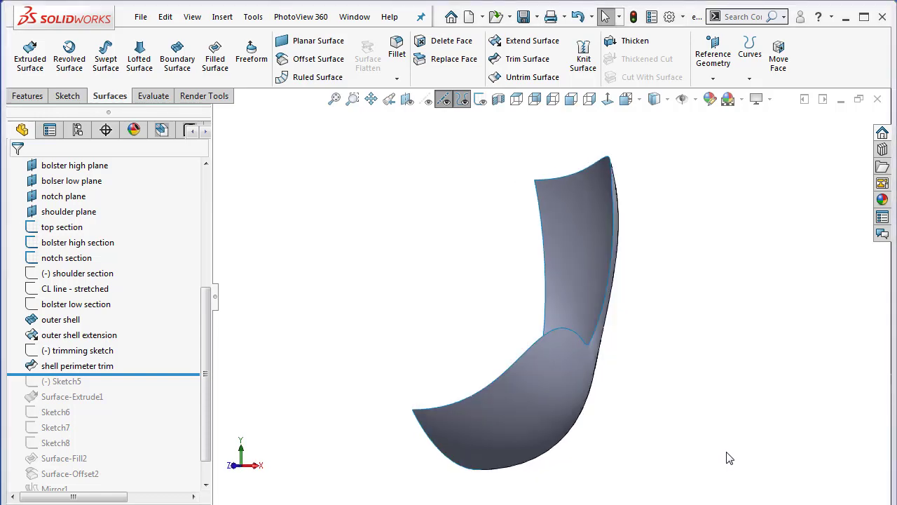
key("Left")
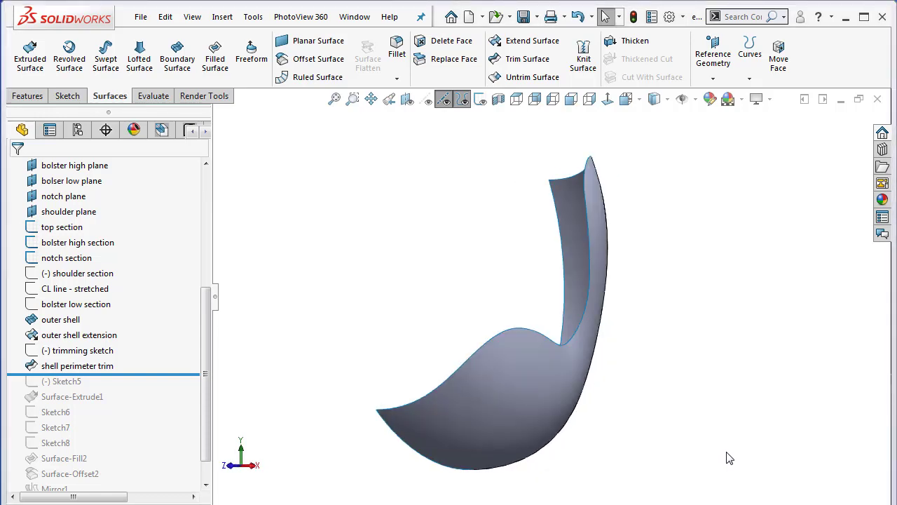
key("Left")
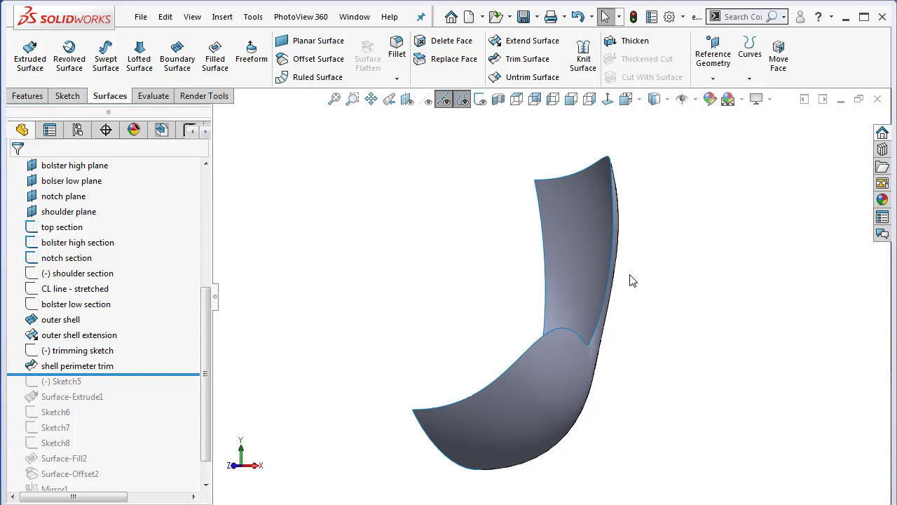
key("ctrl+1")
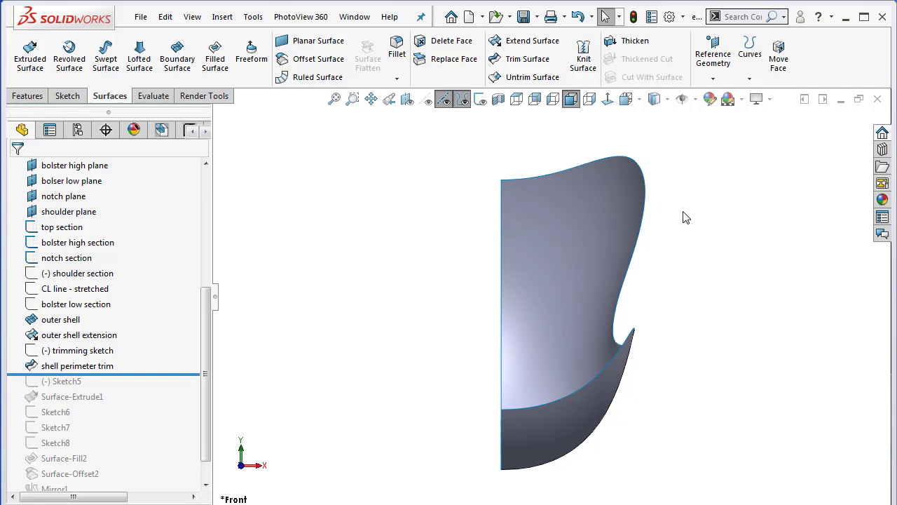
Highlight the shoulder plane against the shell in the Front view, and turn the model to the Right view.
left_click_drag(209, 315, 212, 272)
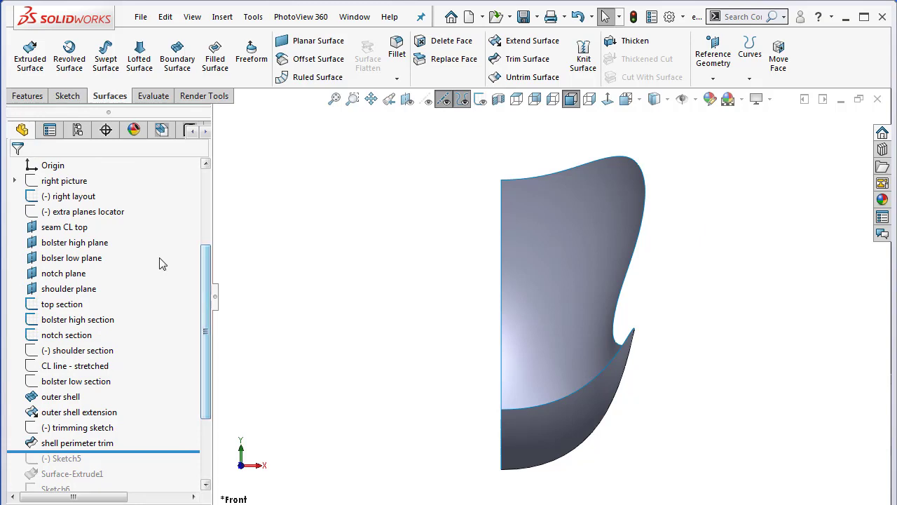
left_click(84, 289)
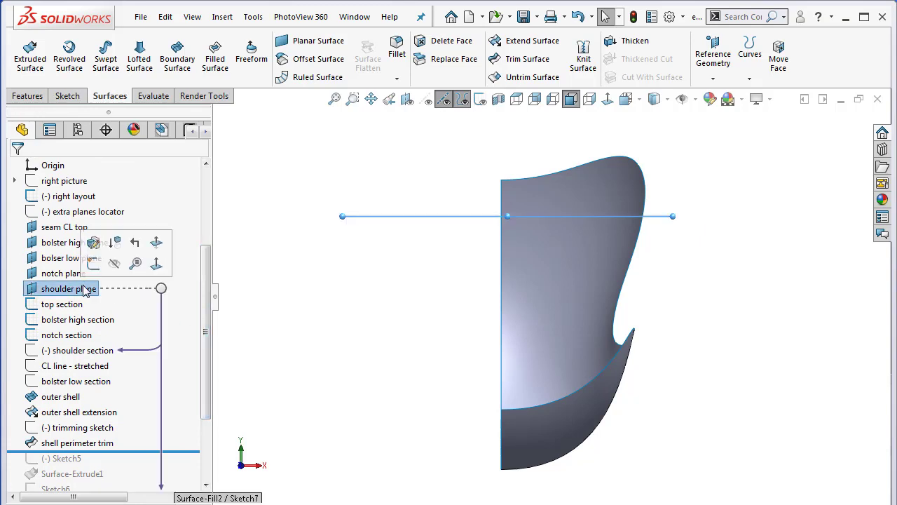
left_click(396, 351)
key("Left")
key("Left")
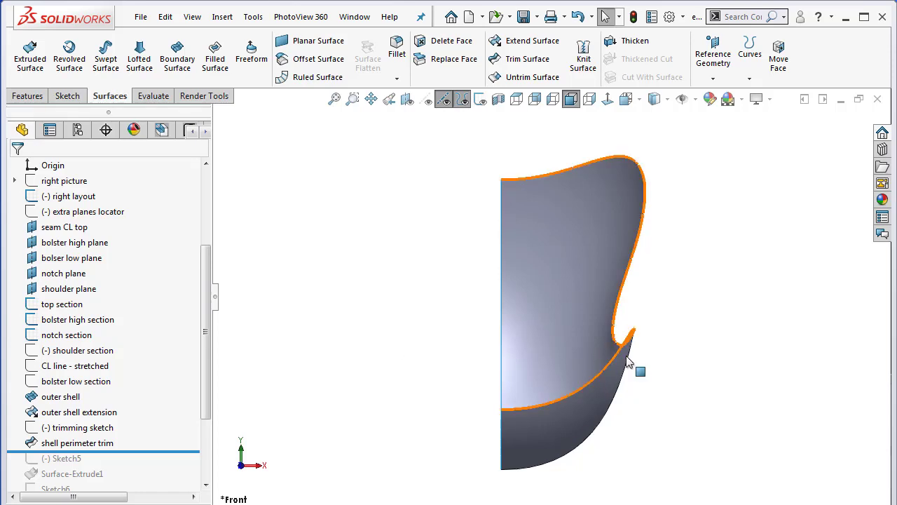
key("Left")
key("Left")
key("Left")
key("Left")
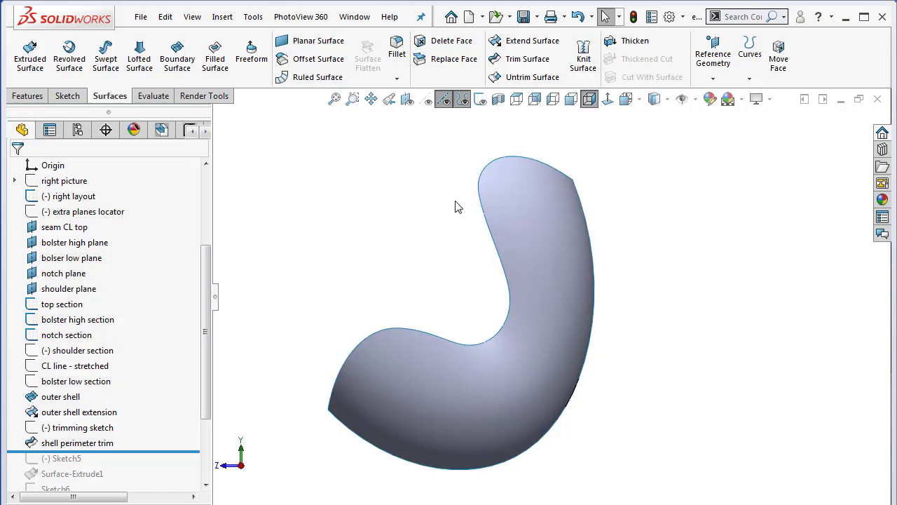
Start a sketch on the shoulder plane, and create an Intersection Curve where the plane cuts the outer shell face.
left_click(71, 293)
left_click(68, 96)
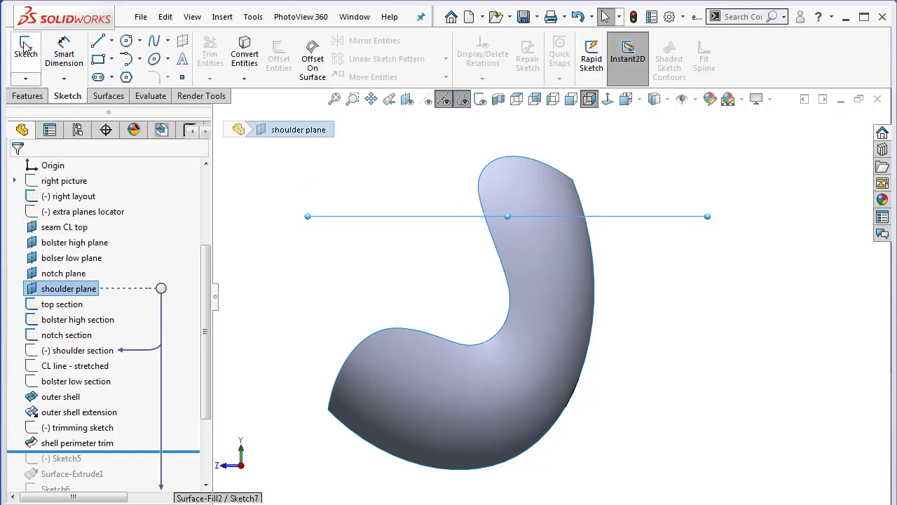
left_click(26, 46)
mouse_move(623, 280)
middle_mouse_down()
mouse_move(628, 337)
mouse_move(603, 323)
middle_mouse_up()
scroll(586, 315, "down", 3)
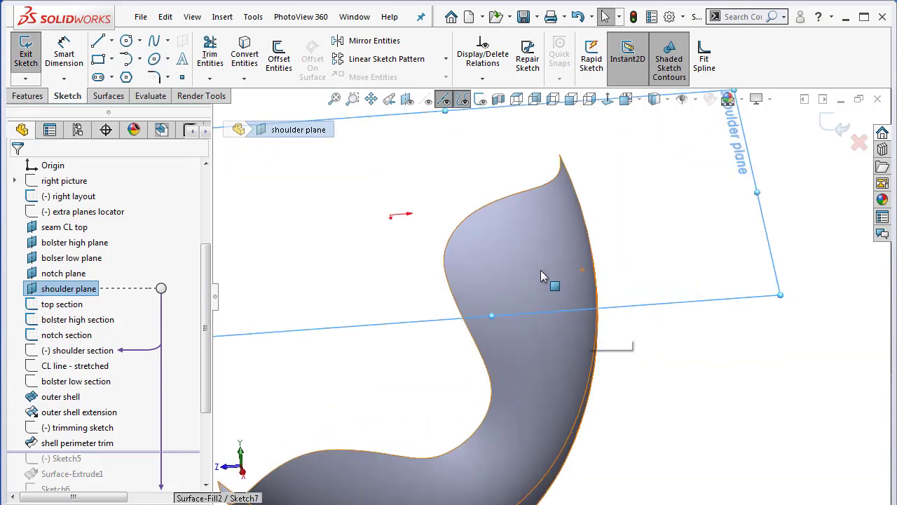
left_click(540, 270)
left_click(244, 78)
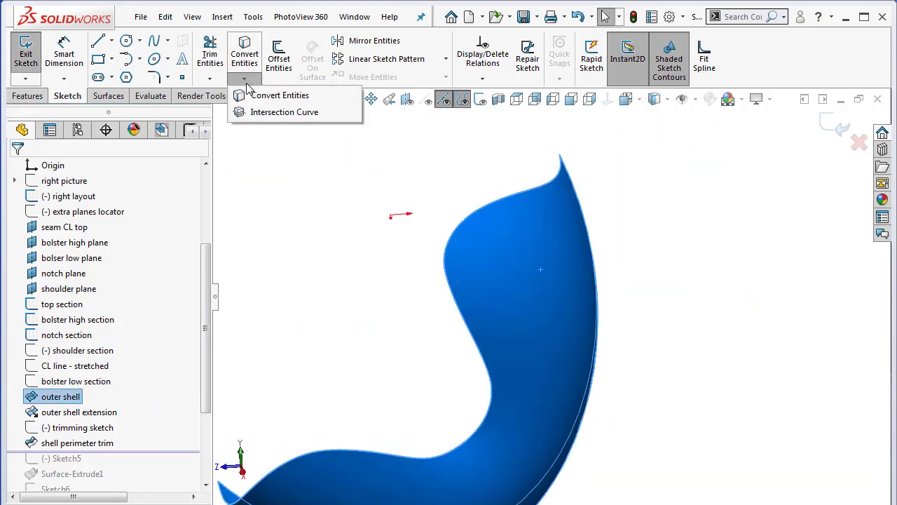
left_click(273, 113)
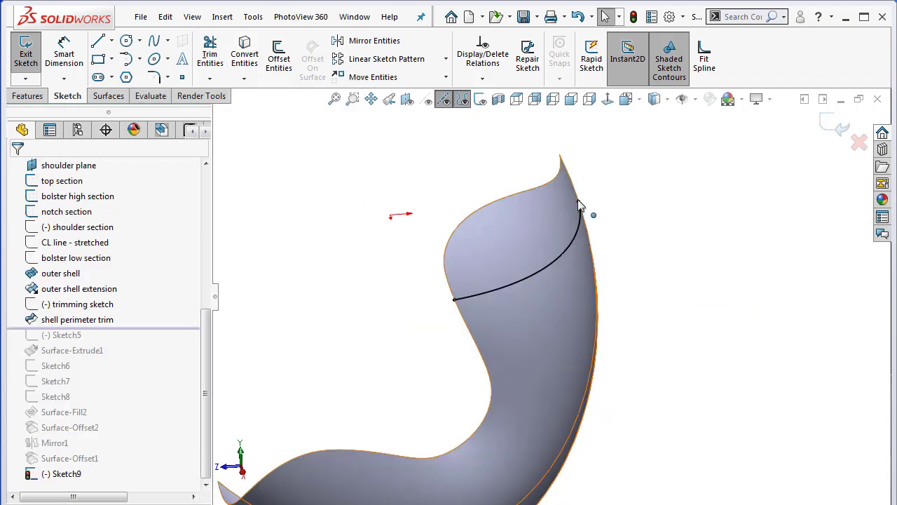
middle_click_drag(551, 232, 530, 314)
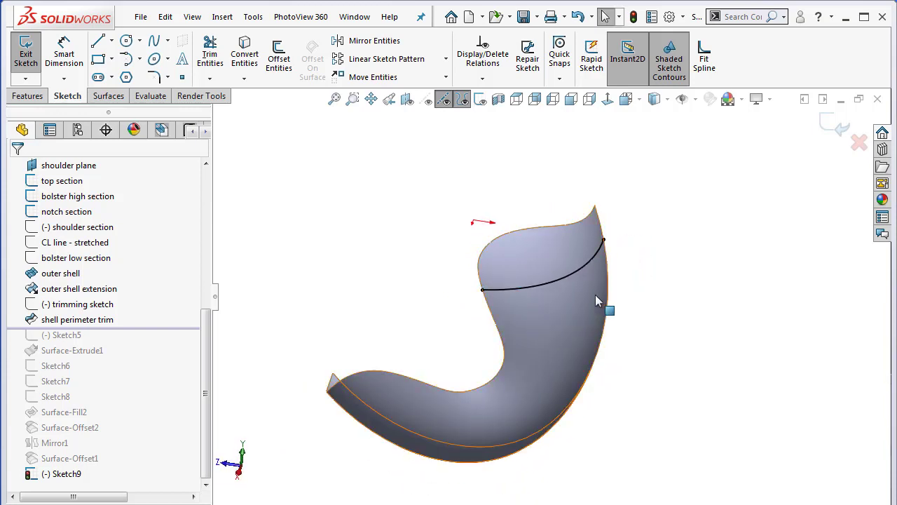
scroll(569, 327, "down", 2)
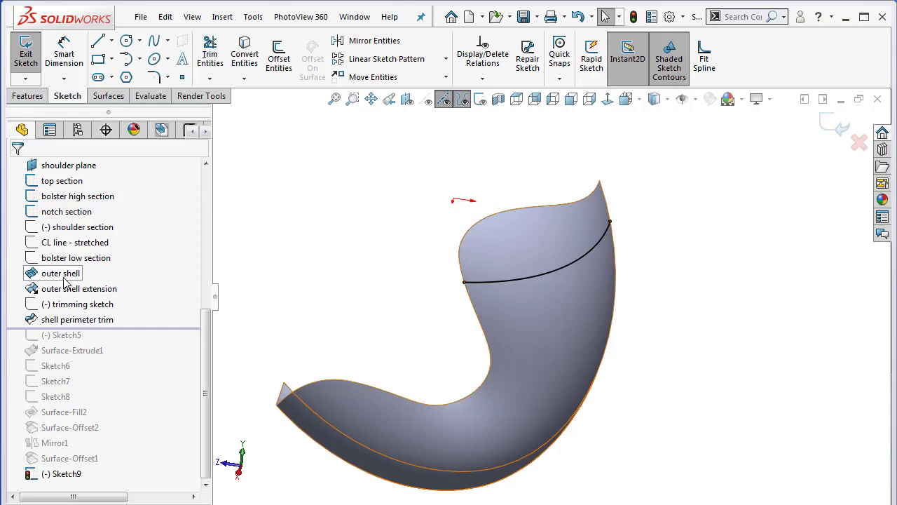
mouse_move(65, 281)
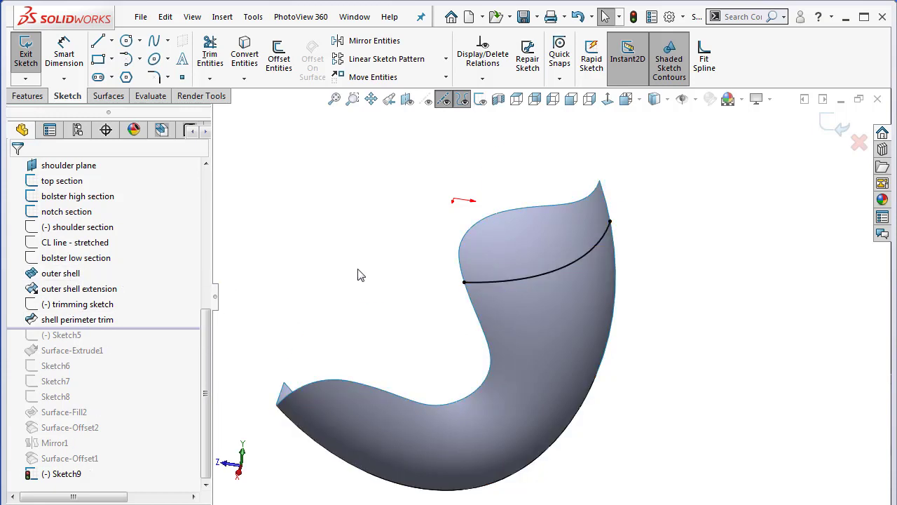
Delete the 'At intersection of two faces' relation from the shoulder plane's intersection curve, and exit the sketch.
left_click(556, 276)
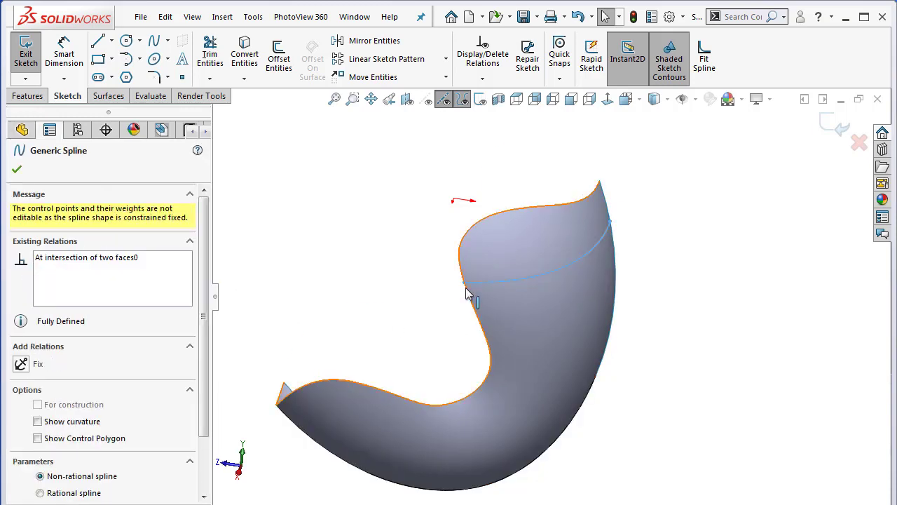
left_click(474, 63)
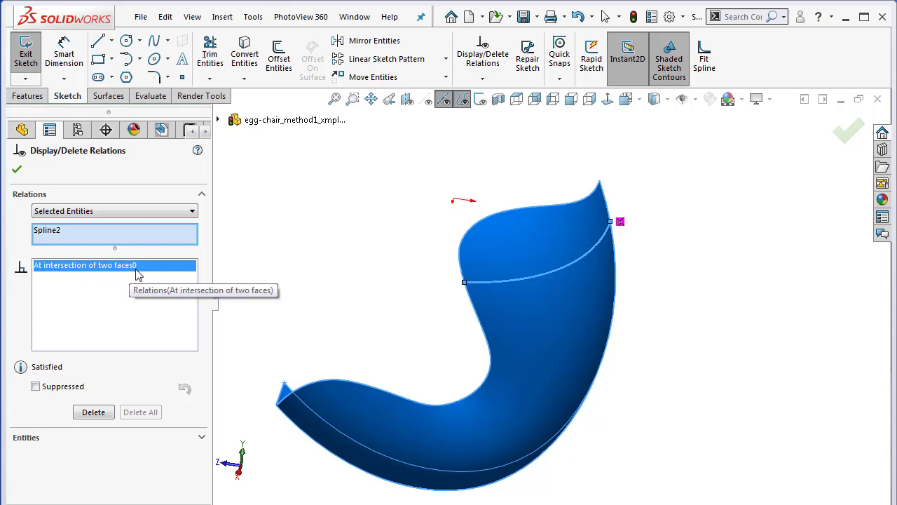
left_click(93, 413)
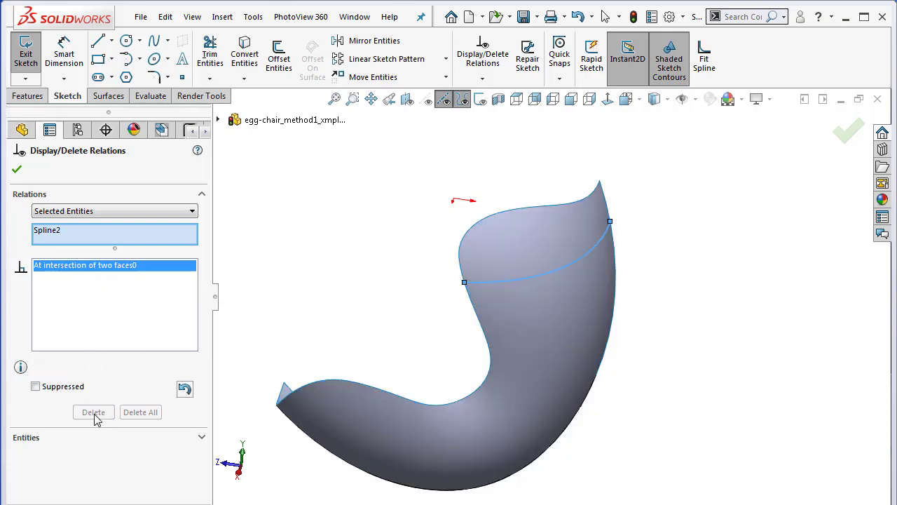
left_click(17, 169)
left_click(826, 133)
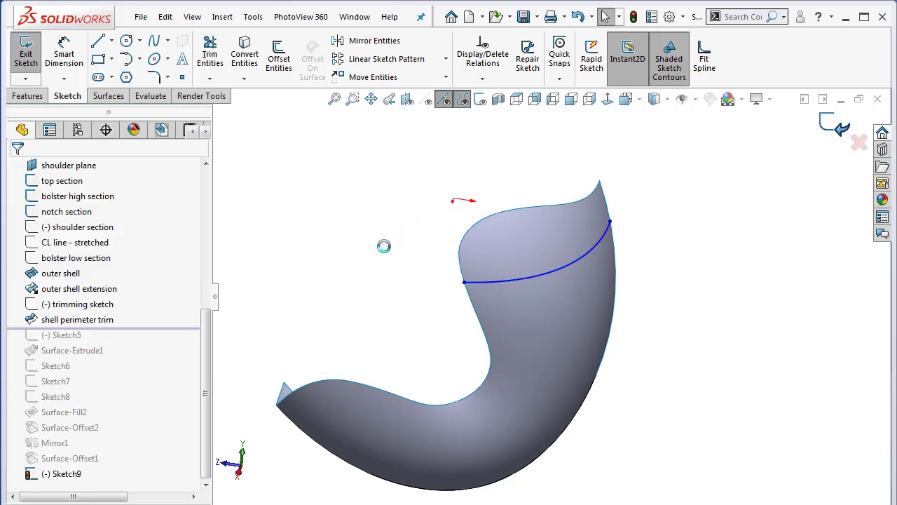
left_click(352, 252)
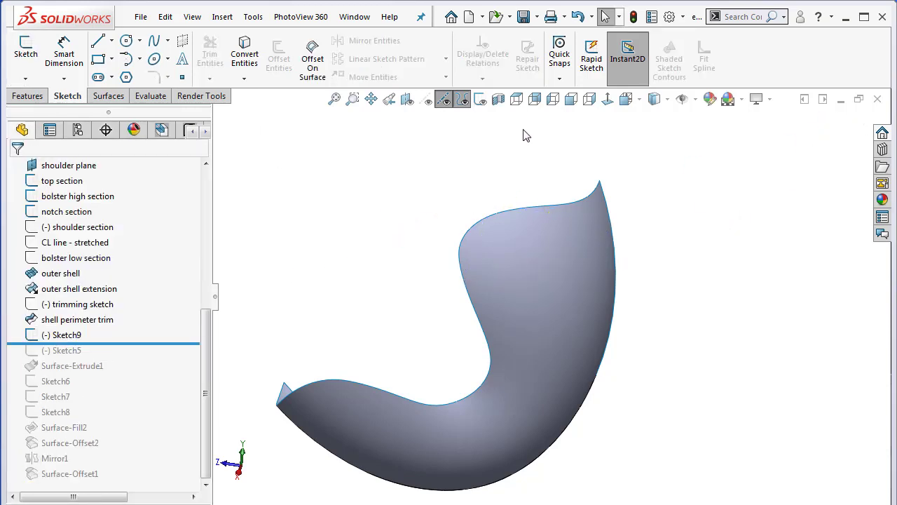
Move the new shoulder-plane sketch above the outer shell in the feature order, and roll the model back to just before the outer shell.
left_click(480, 98)
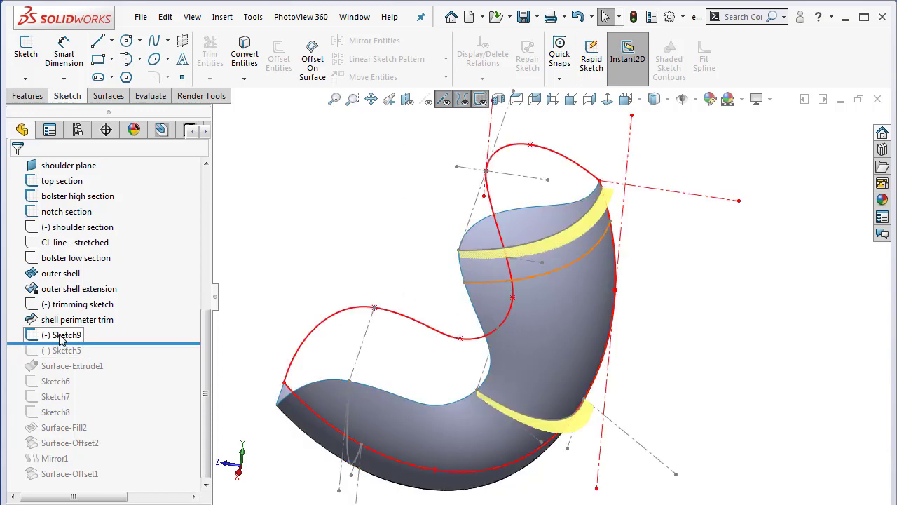
left_click_drag(61, 339, 61, 260)
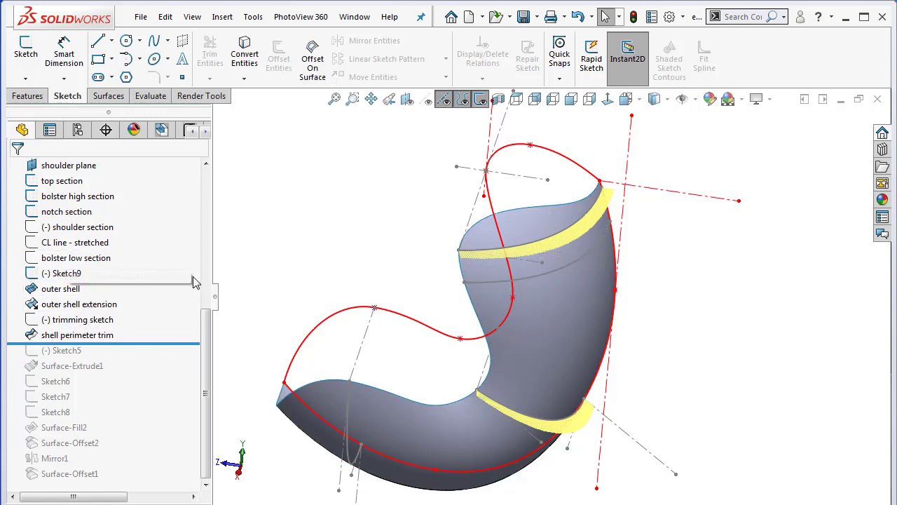
mouse_move(176, 343)
left_mouse_down()
mouse_move(161, 297)
mouse_move(165, 282)
left_mouse_up()
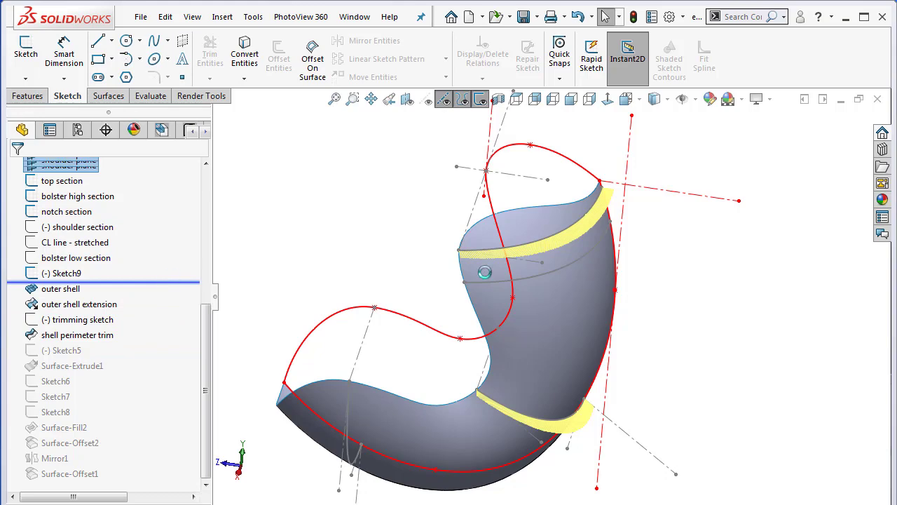
middle_click_drag(504, 306, 502, 279)
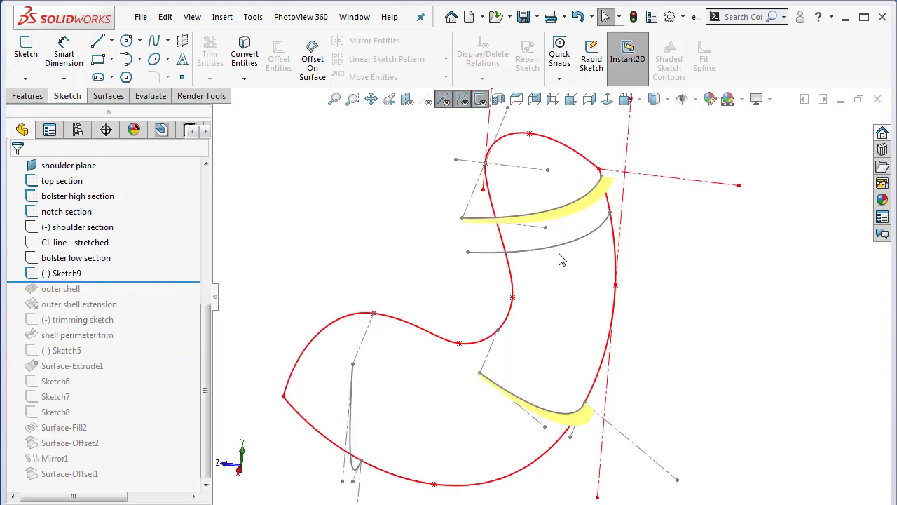
Reopen the intersection-curve sketch for editing, and view it normal to its sketch plane.
right_click(561, 254)
right_click(498, 258)
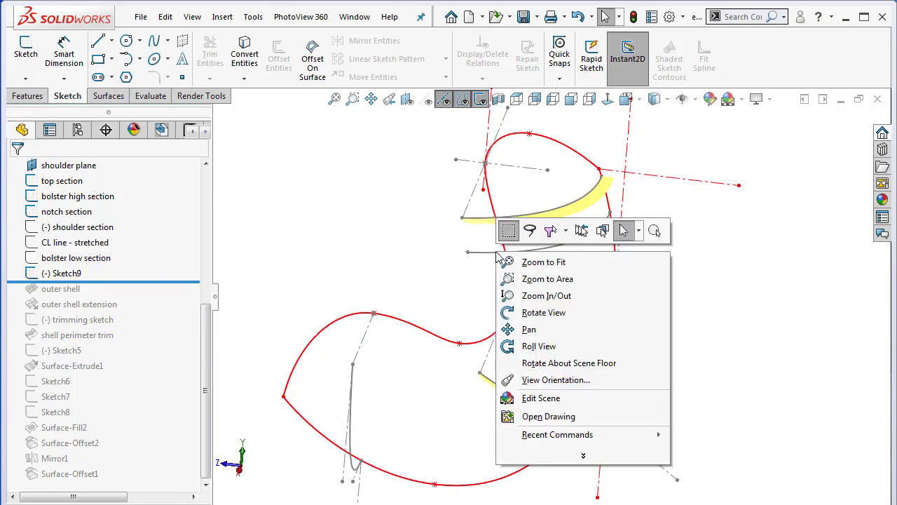
left_click(468, 279)
right_click(483, 254)
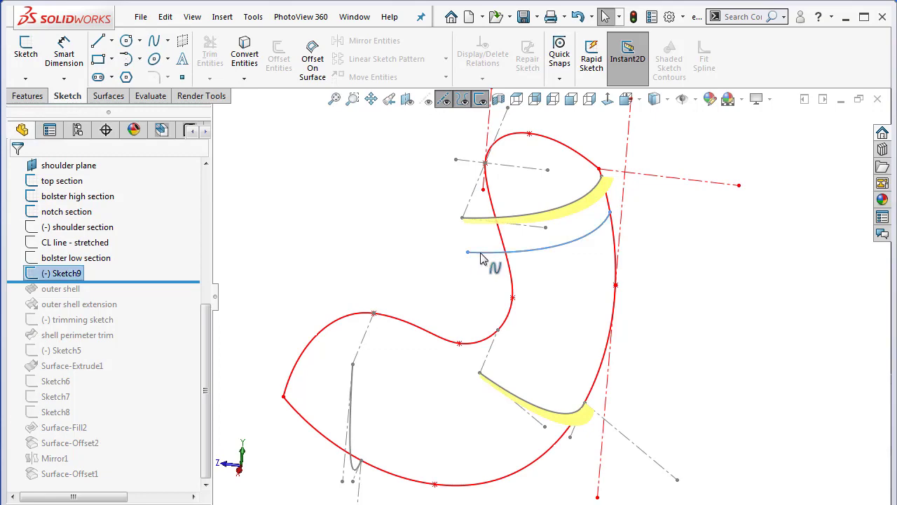
left_click(493, 211)
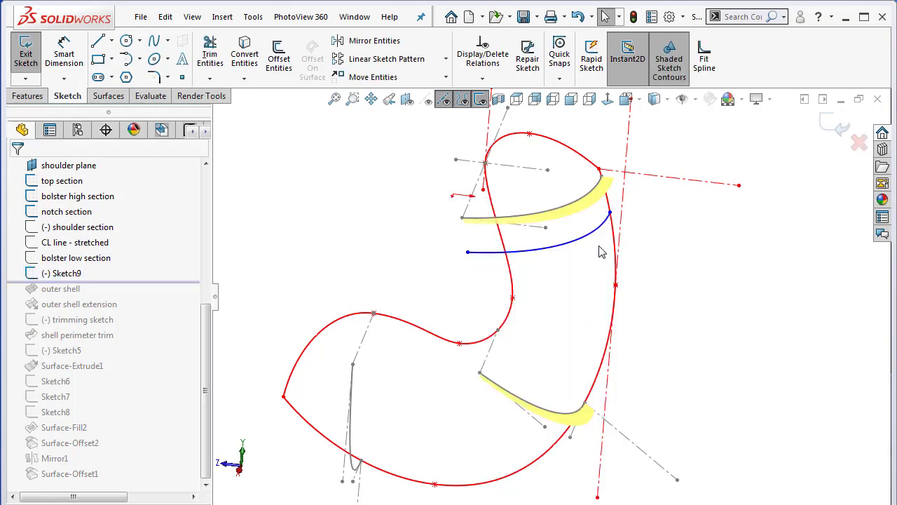
key("ctrl+8")
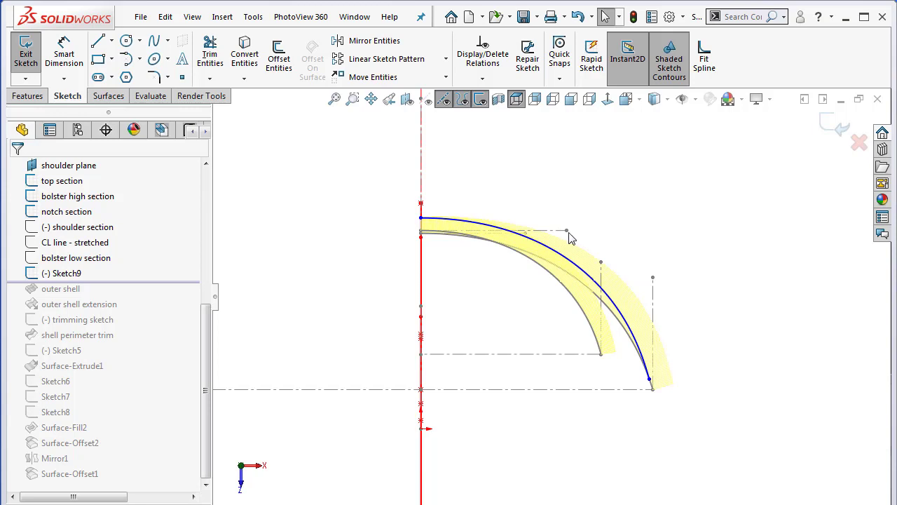
Hide the other sketches, and convert the intersection curve to construction geometry.
left_click(481, 99)
left_click_drag(668, 223, 580, 282)
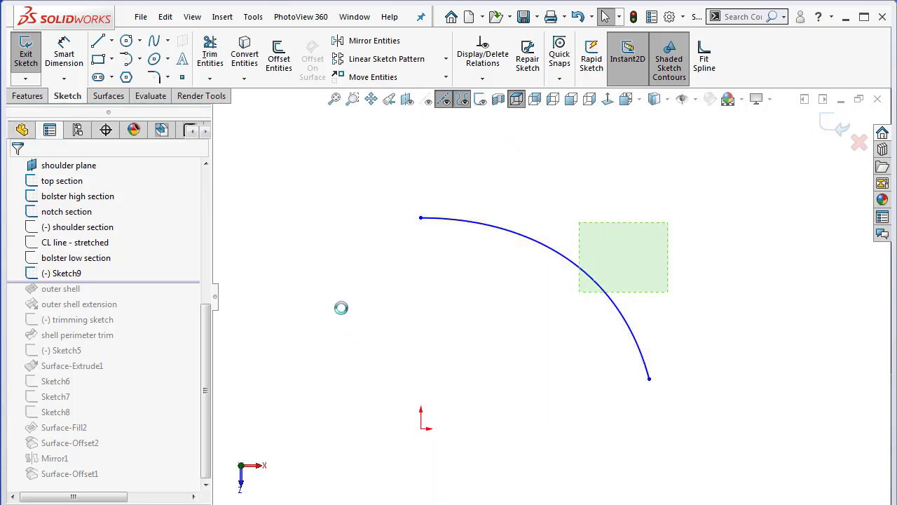
left_click(38, 358)
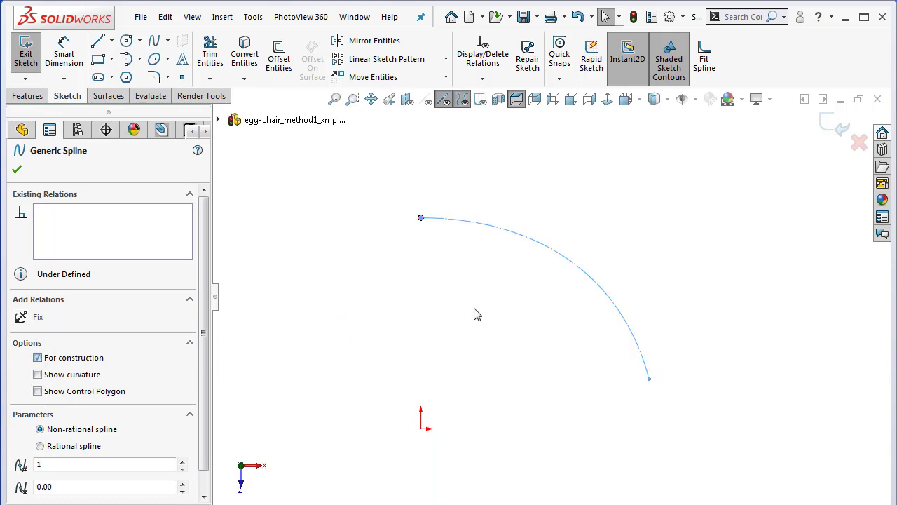
left_click(452, 321)
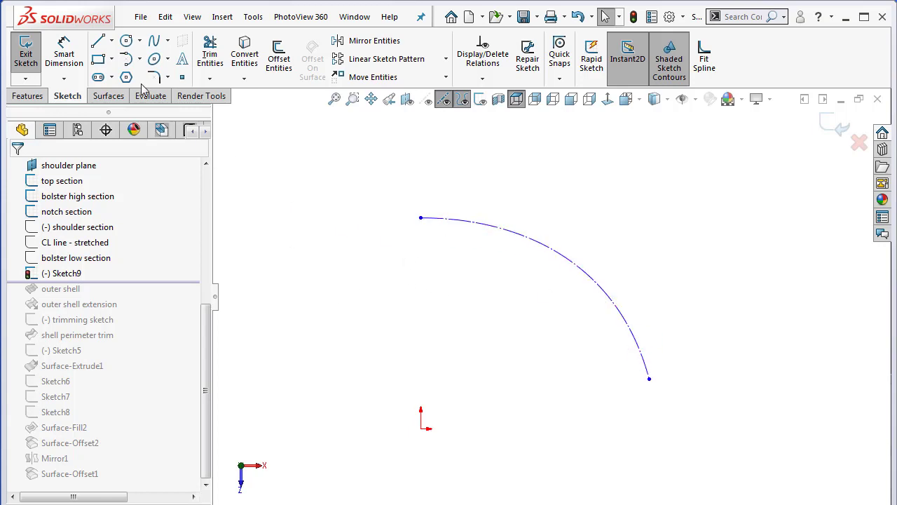
Sketch a two-point spline between the two endpoints of the construction curve.
left_click(154, 41)
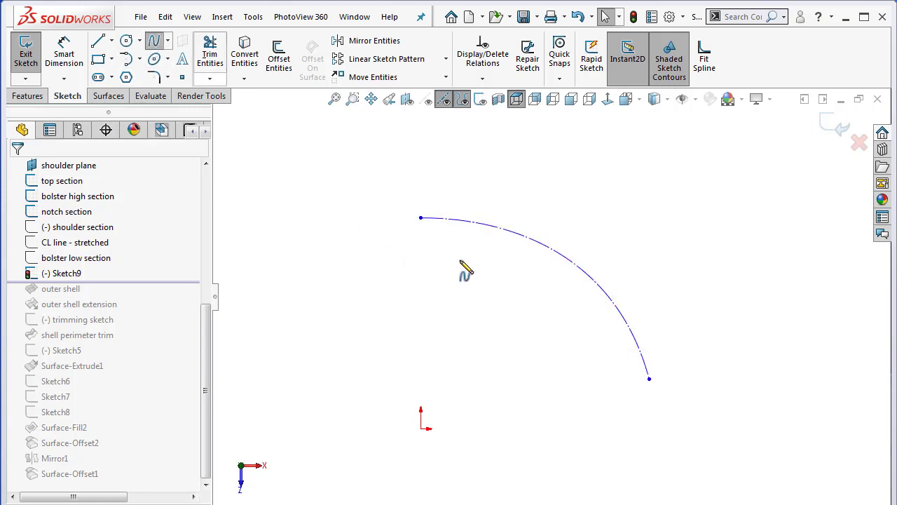
left_click(420, 218)
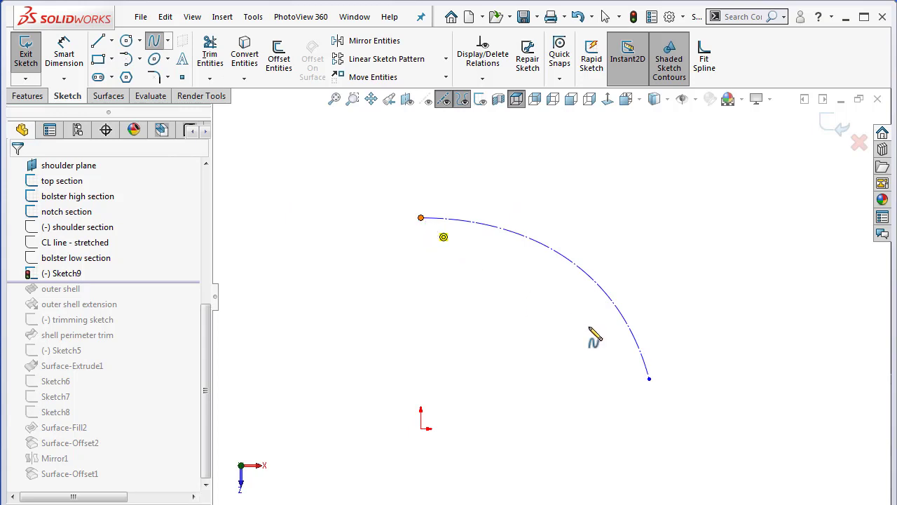
left_click(650, 380)
key("Escape")
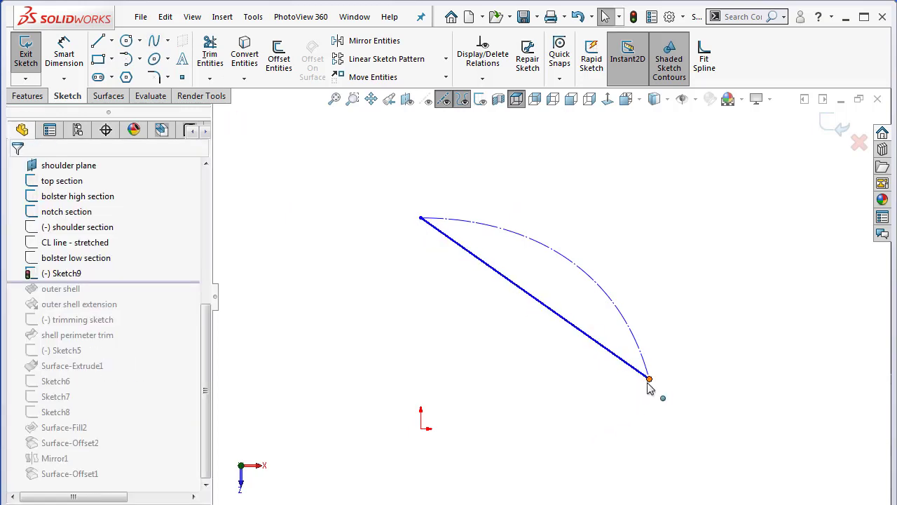
Bend the new spline with the tangent handle at its centreline endpoint, and make that handle horizontal.
left_click(563, 320)
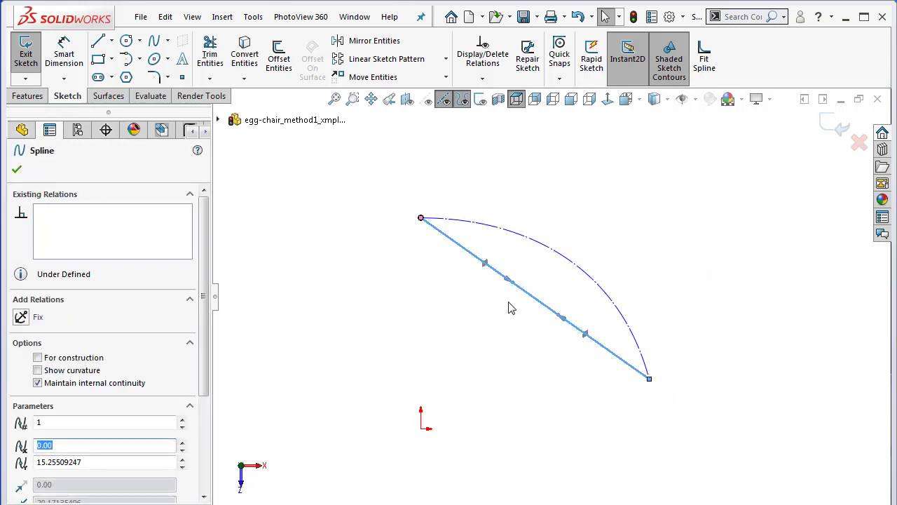
left_click_drag(514, 291, 551, 220)
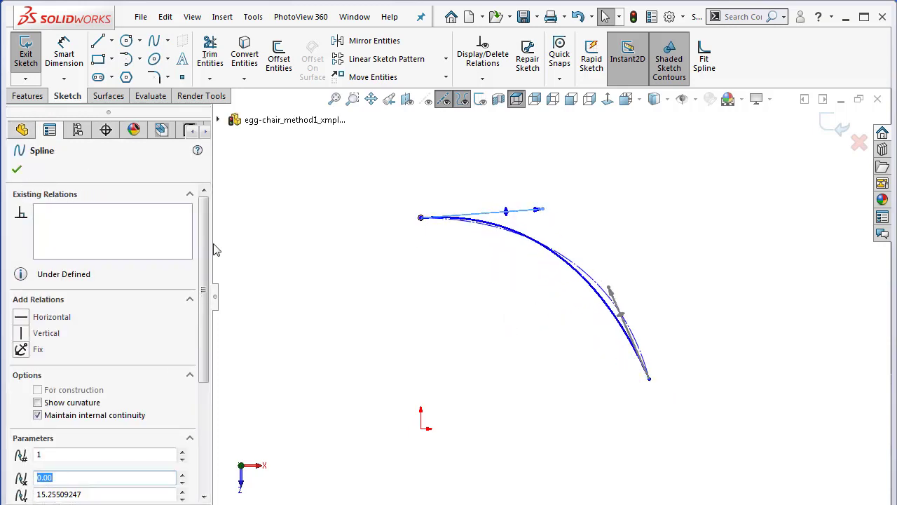
left_click(25, 321)
left_click(360, 331)
scroll(502, 283, "down", 2)
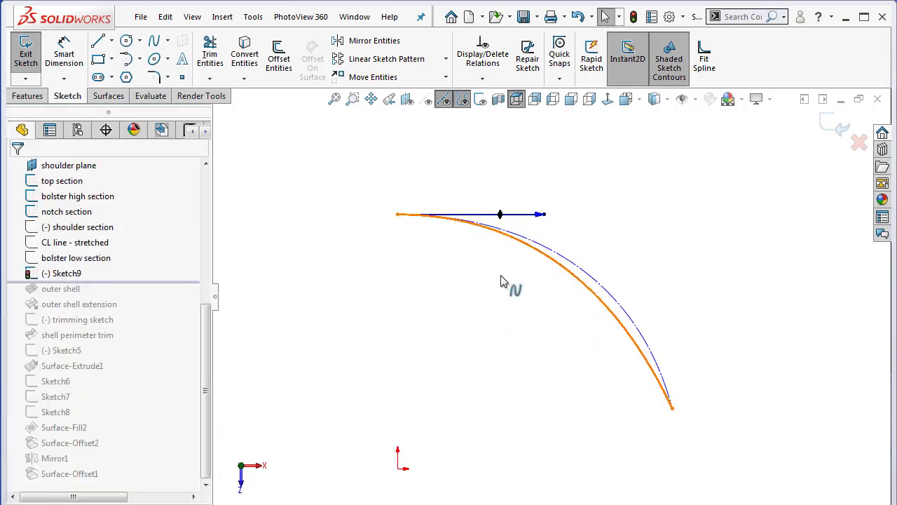
Adjust the tangent handle at the spline's outer endpoint so the spline approximates the construction curve, and exit the sketch.
left_click(559, 259)
scroll(633, 337, "down", 1)
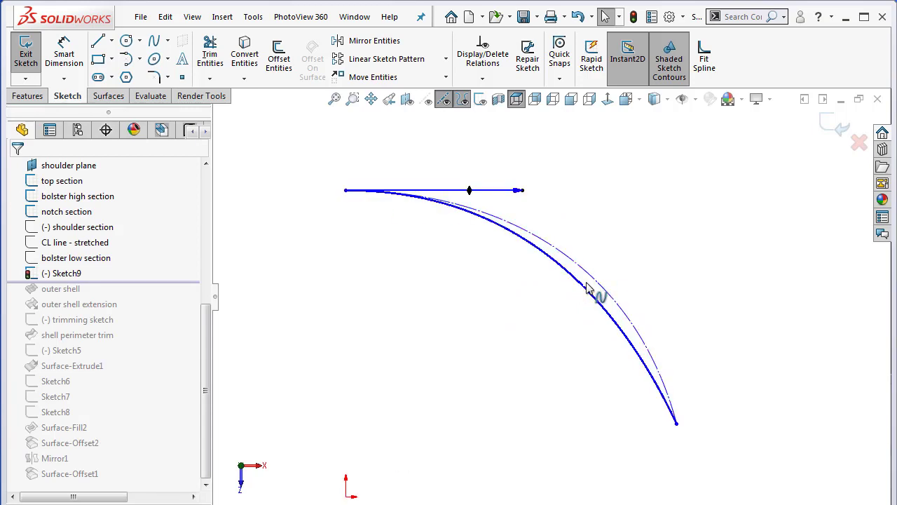
left_click(622, 321)
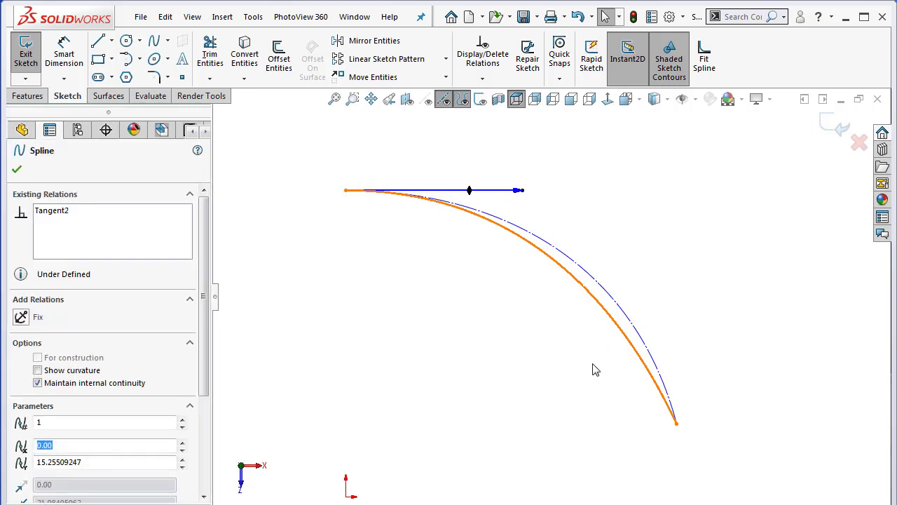
left_click(618, 301)
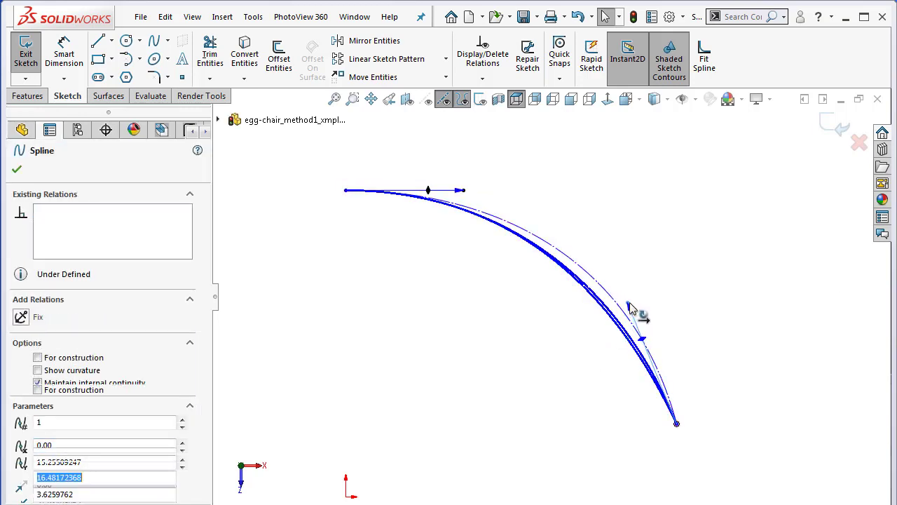
mouse_move(626, 312)
left_mouse_down()
mouse_move(637, 311)
mouse_move(631, 304)
left_mouse_up()
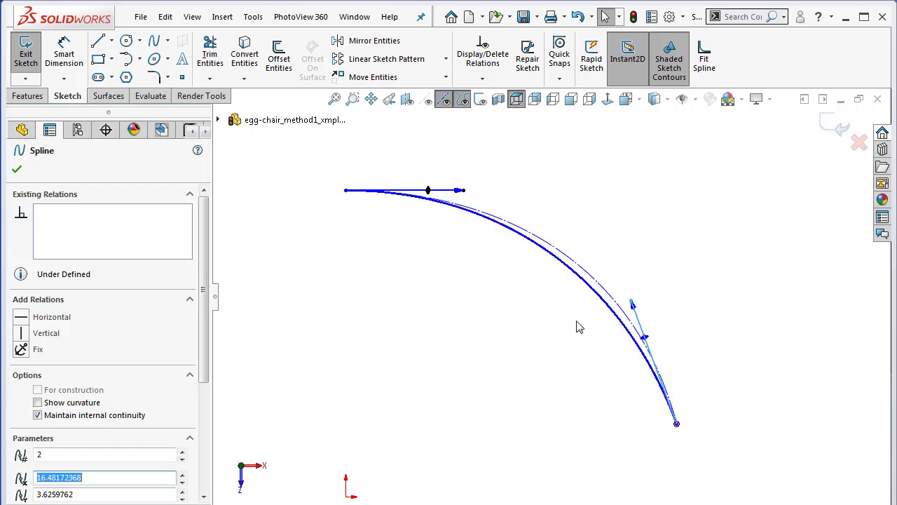
left_click(544, 342)
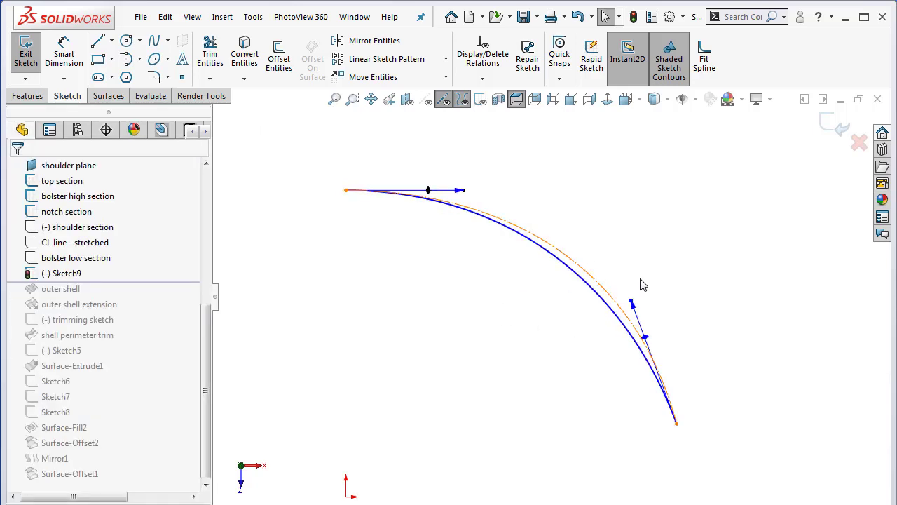
mouse_move(631, 301)
left_mouse_down()
mouse_move(626, 315)
mouse_move(587, 331)
mouse_move(629, 300)
left_mouse_up()
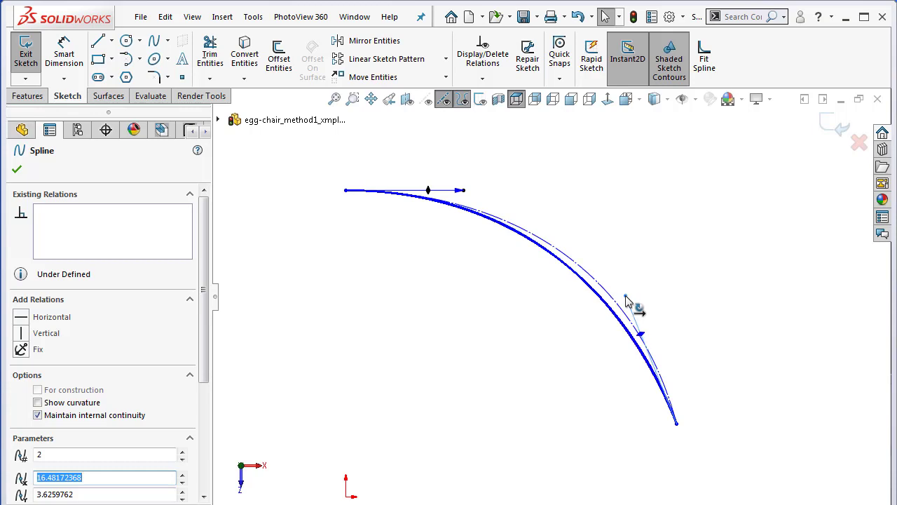
left_click(530, 222)
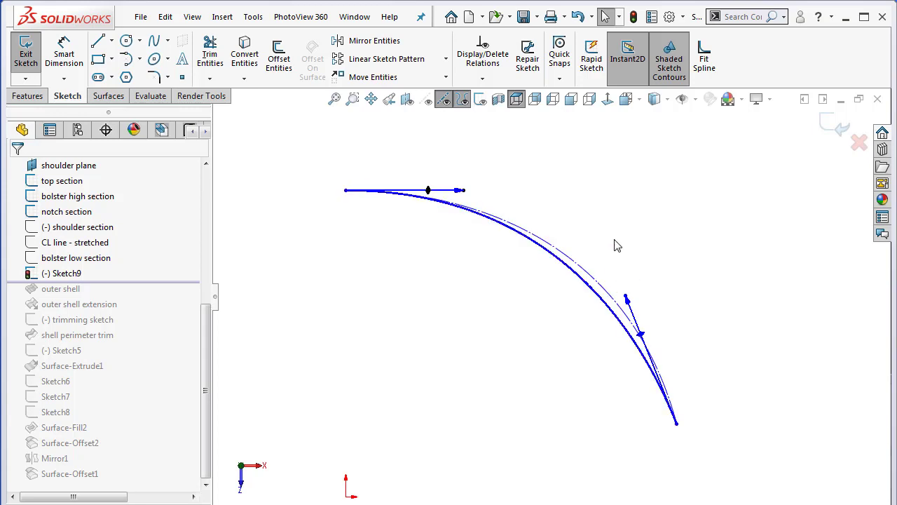
scroll(617, 240, "up", 2)
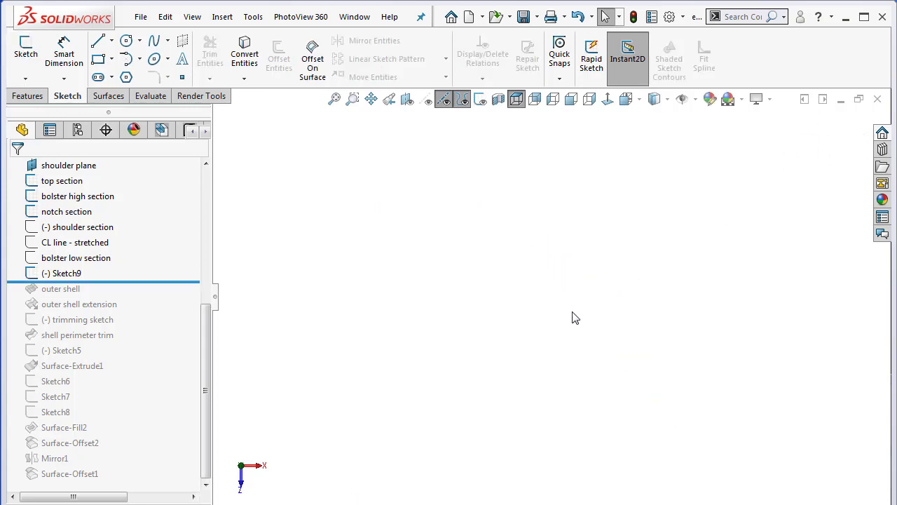
Show the sketches again and roll the model forward to include the outer shell feature.
left_click(480, 99)
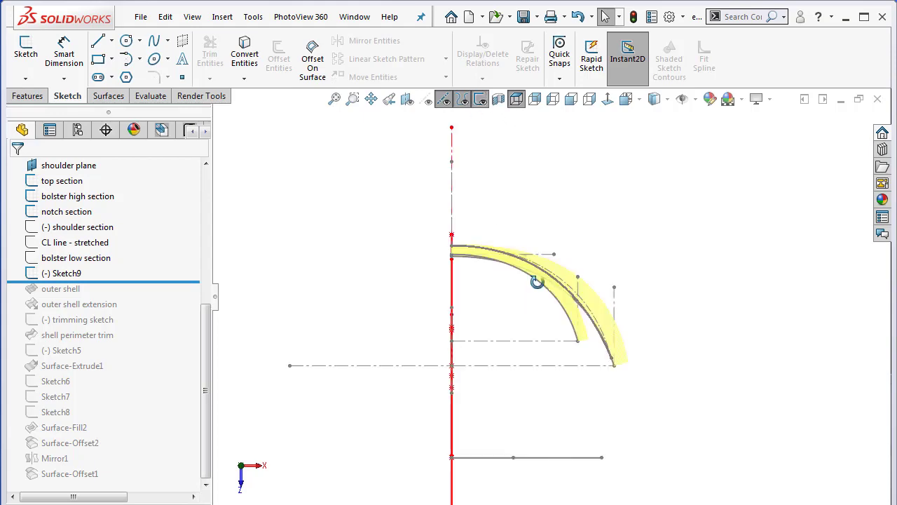
mouse_move(536, 280)
middle_mouse_down()
mouse_move(470, 132)
mouse_move(519, 135)
middle_mouse_up()
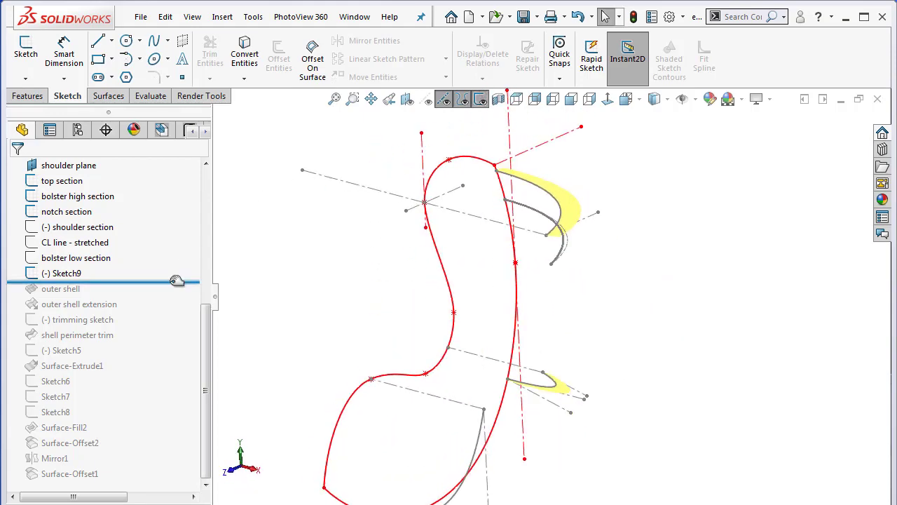
left_click_drag(178, 278, 175, 290)
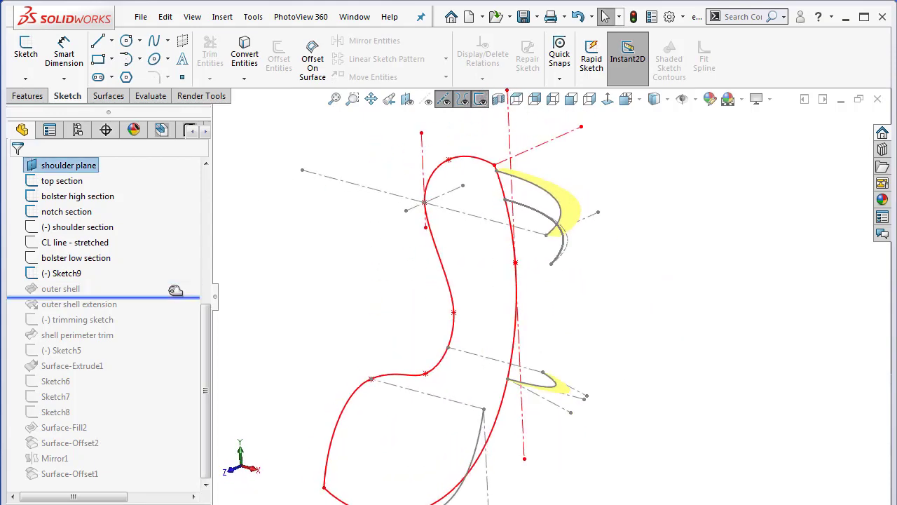
Edit the outer shell boundary surface to add the new shoulder spline sketch to its Direction 2 curves, and accept the feature.
right_click(46, 295)
left_click(459, 215)
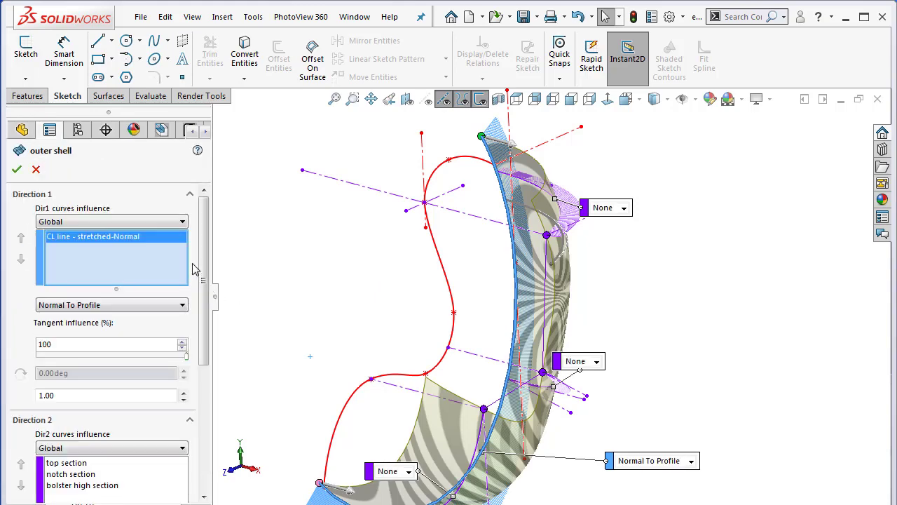
scroll(149, 351, "down", 4)
left_click(149, 370)
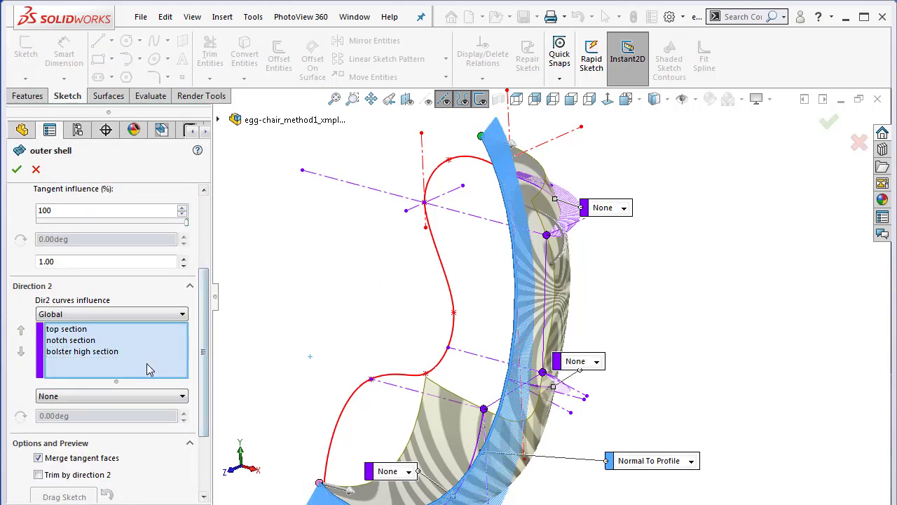
scroll(575, 255, "down", 5)
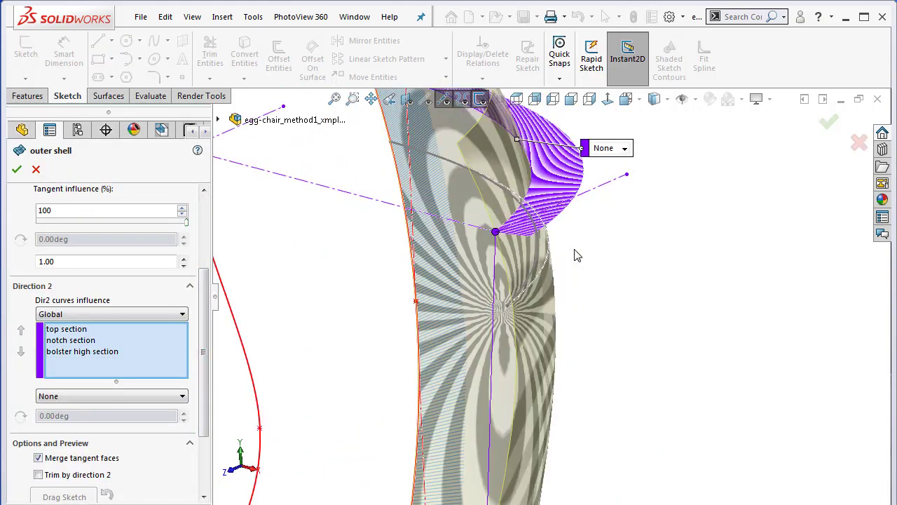
middle_click_drag(575, 255, 547, 222)
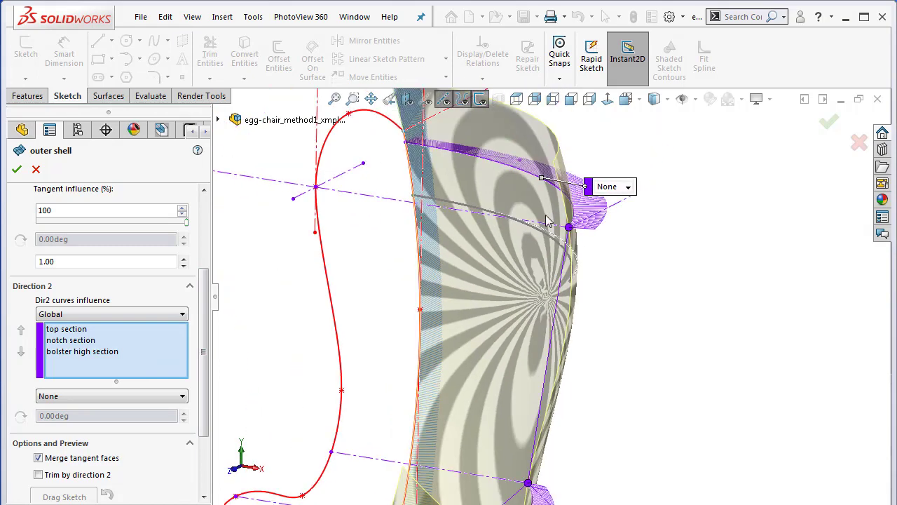
left_click(462, 209)
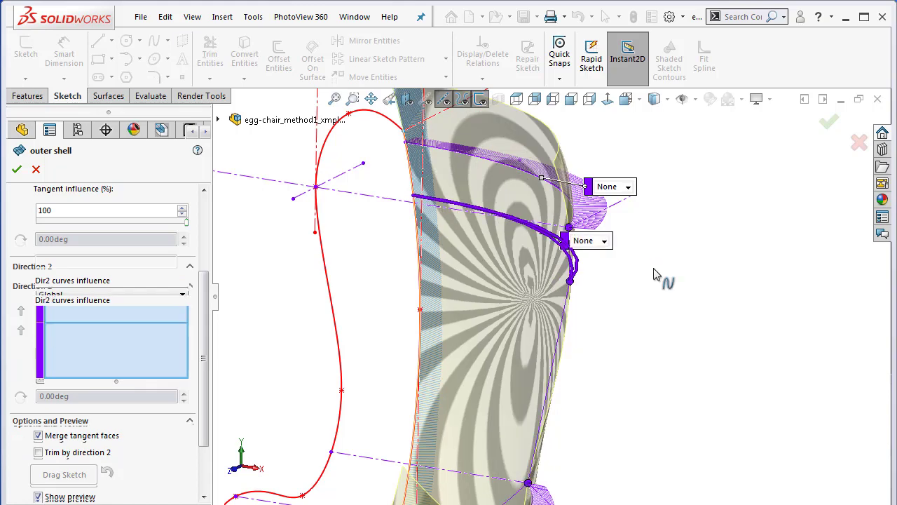
left_click(16, 170)
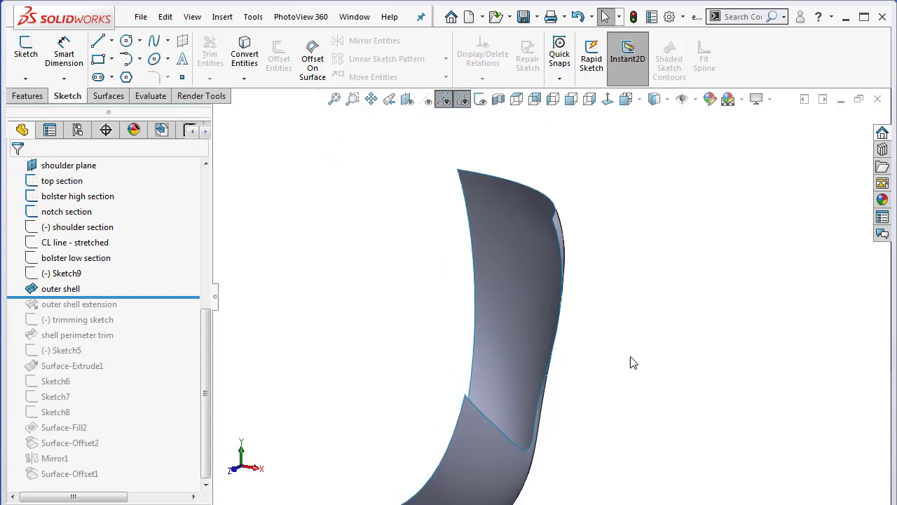
Check the rebuilt outer shell from the front and side, and roll the model forward past the shell perimeter trim.
left_click(571, 99)
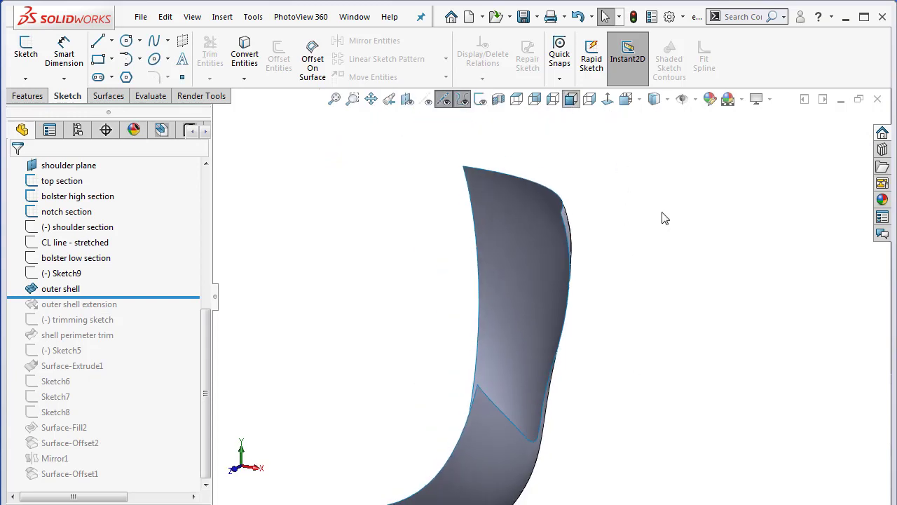
scroll(715, 228, "down", 1)
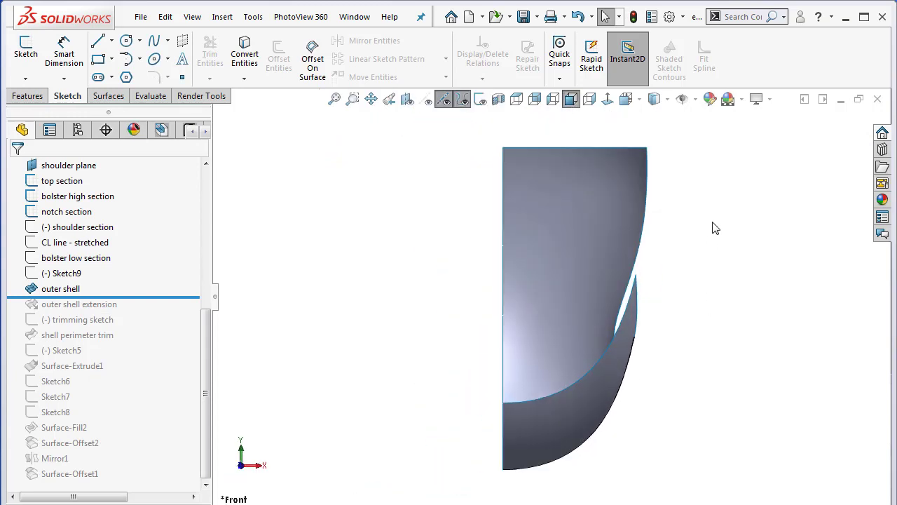
key("Left")
key("Left")
key("Left")
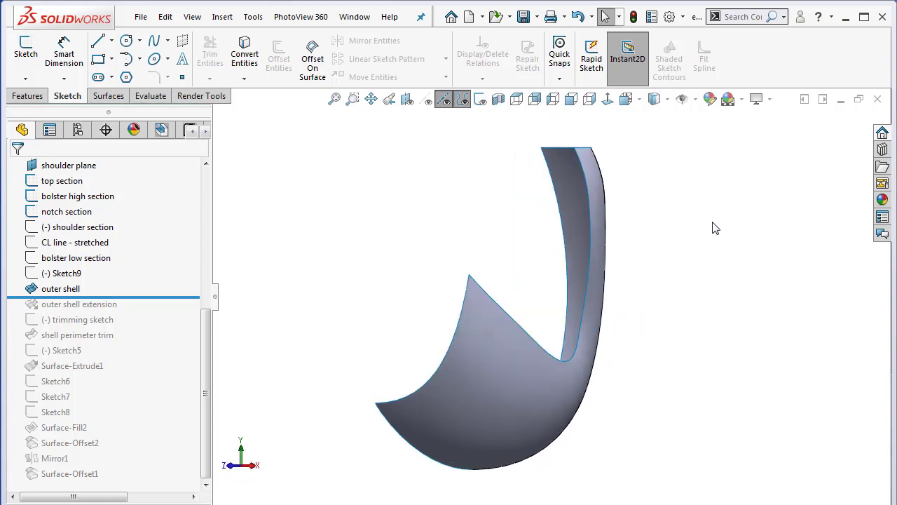
key("Left")
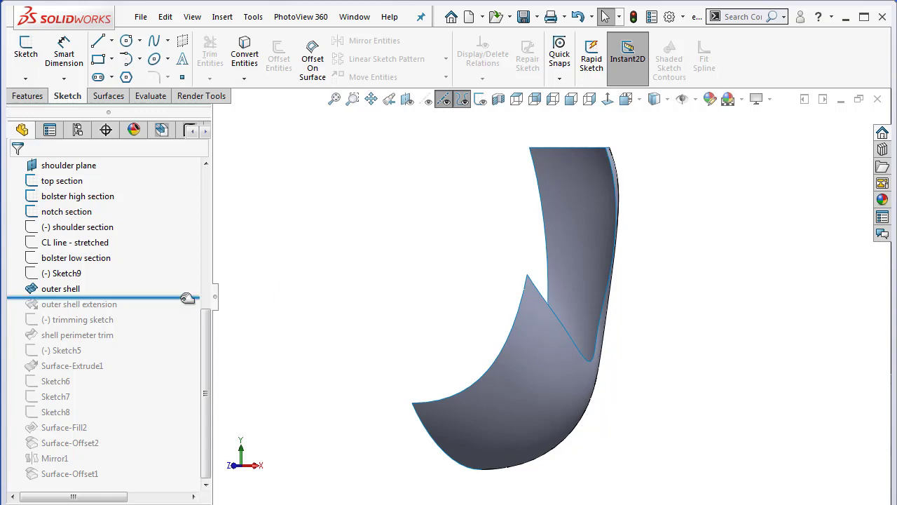
left_click_drag(186, 297, 177, 341)
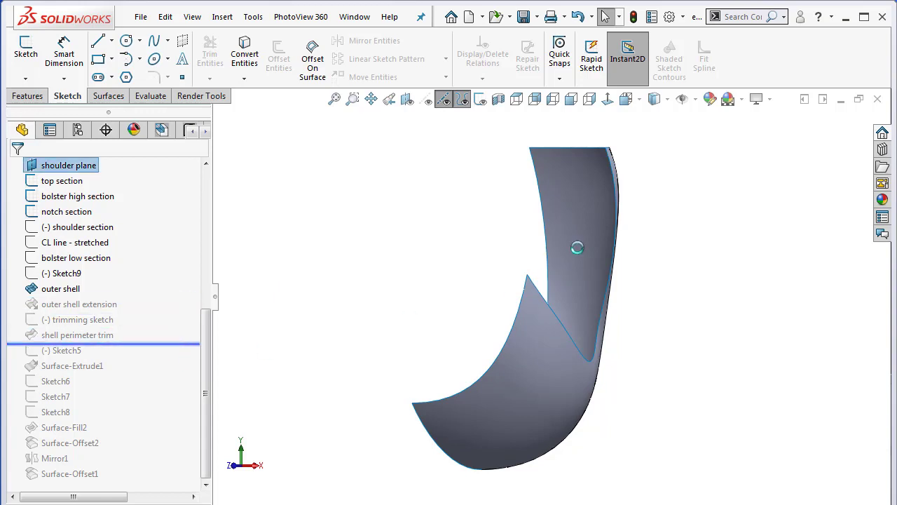
Examine the trimmed shell's inner and outer surfaces from the right side, the front and several oblique angles.
scroll(722, 242, "down", 2)
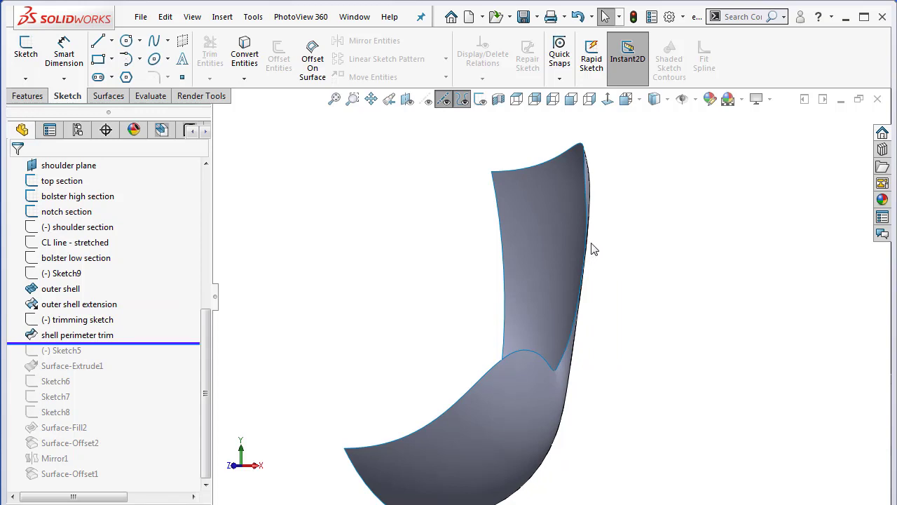
scroll(635, 284, "up", 2)
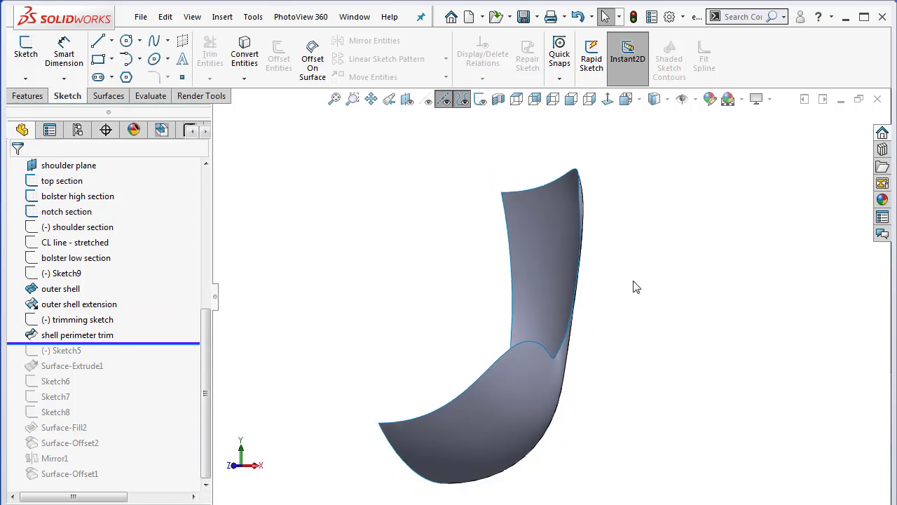
key("ctrl+4")
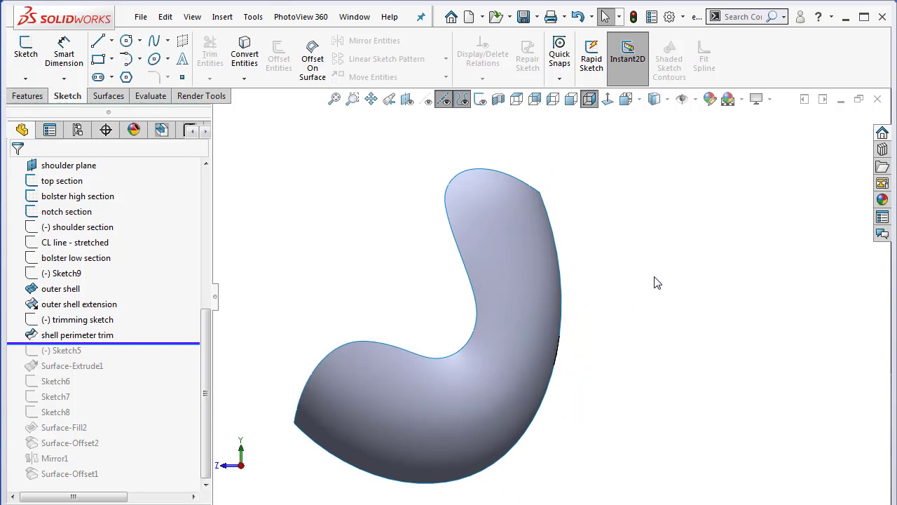
key("ctrl+1")
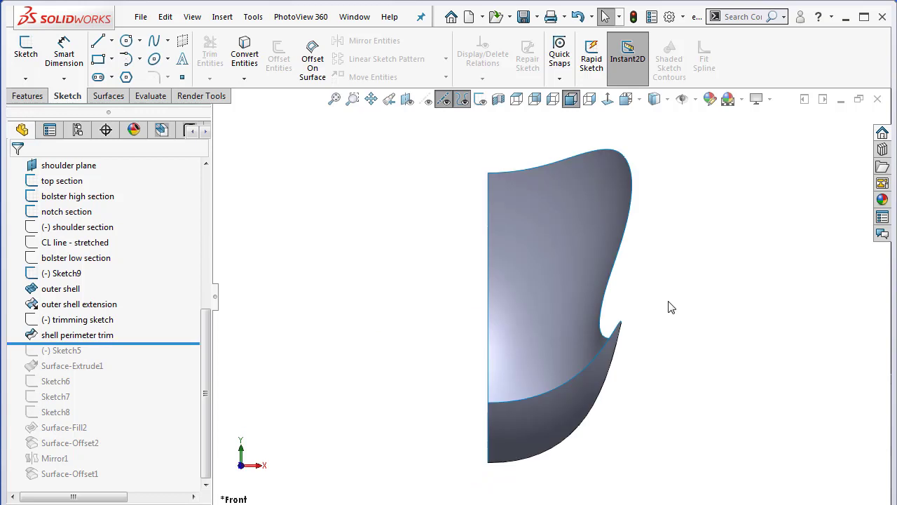
middle_click_drag(668, 307, 712, 338)
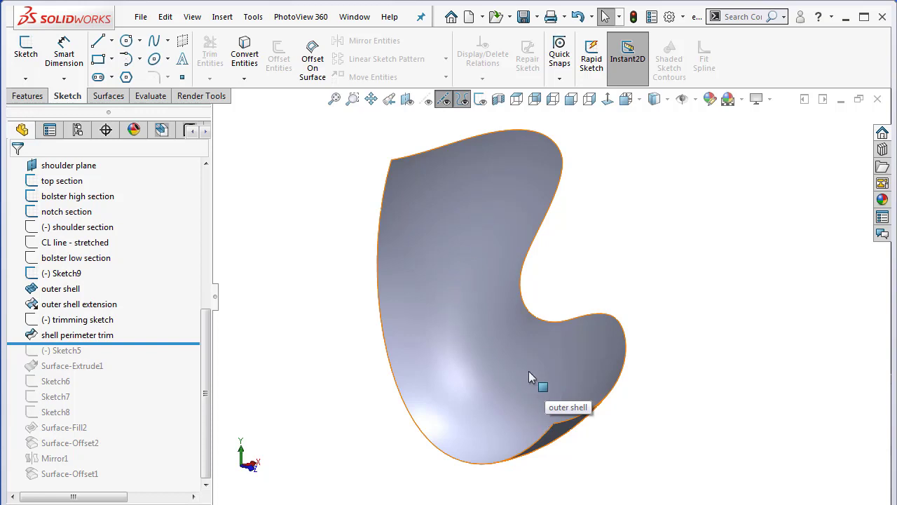
middle_click_drag(516, 346, 607, 251)
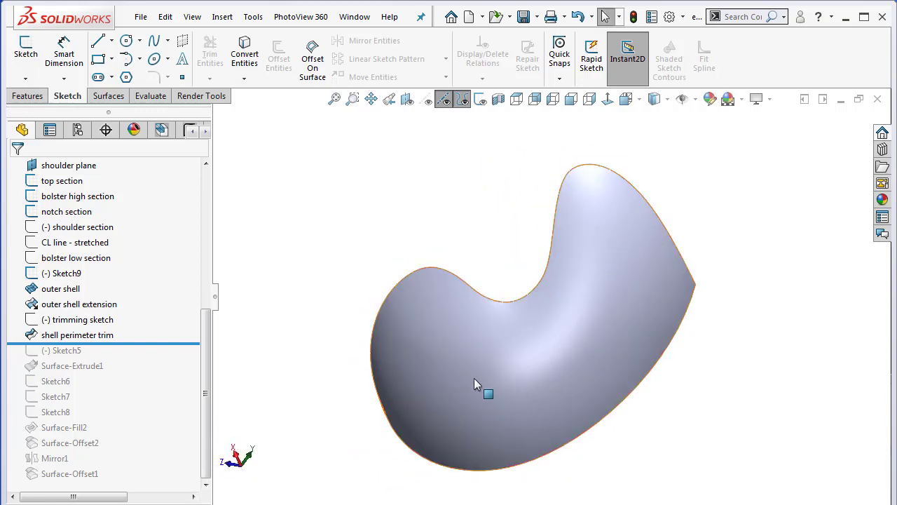
middle_click_drag(481, 376, 443, 357)
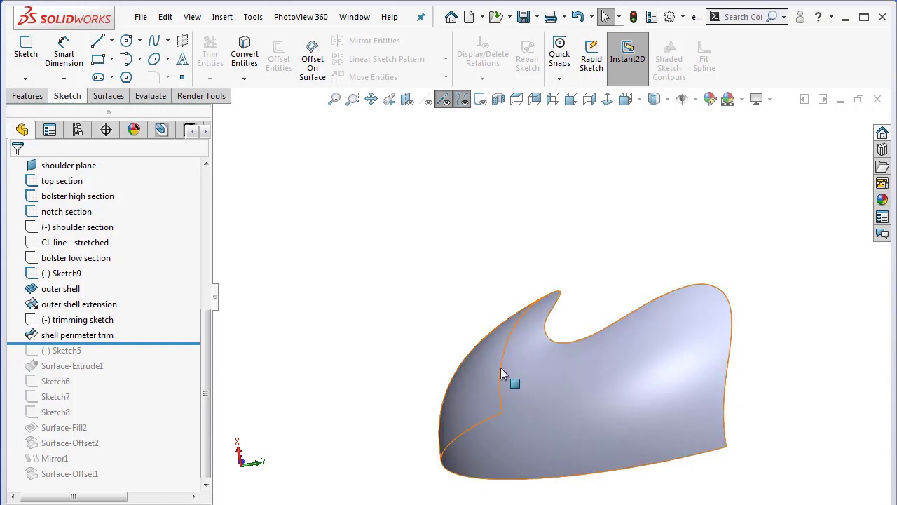
middle_click_drag(500, 373, 530, 366)
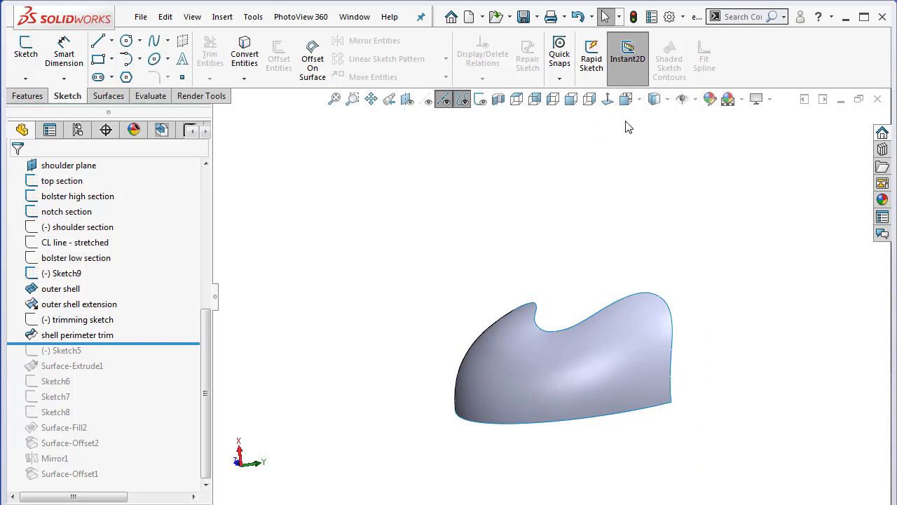
Examine the trimmed shell's silhouette from the top view, tumbling it vertically past the back and around to the front.
left_click(626, 99)
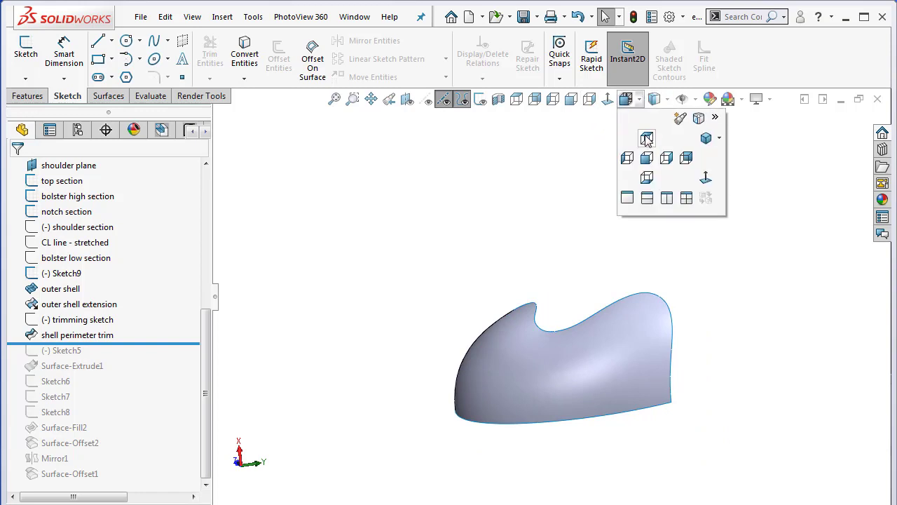
left_click(647, 139)
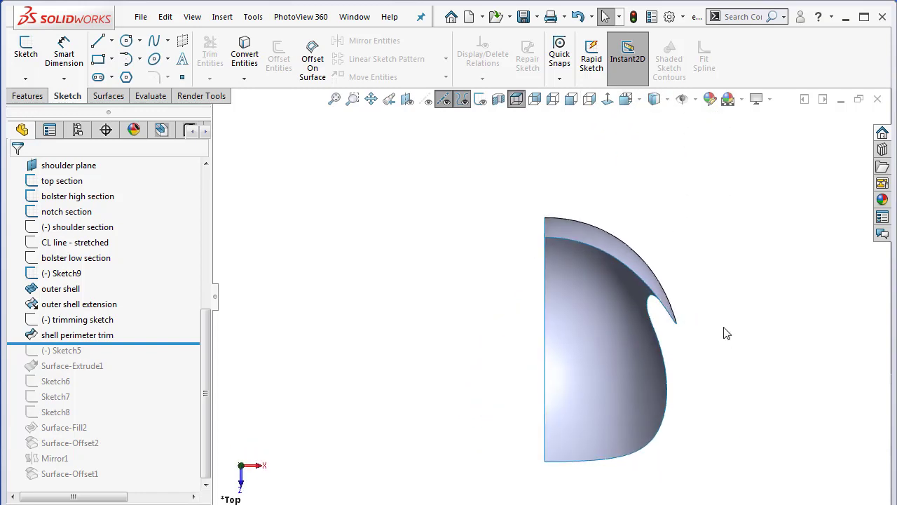
key("Down")
key("Down")
key("Down")
key("Down")
key("Down")
key("Down")
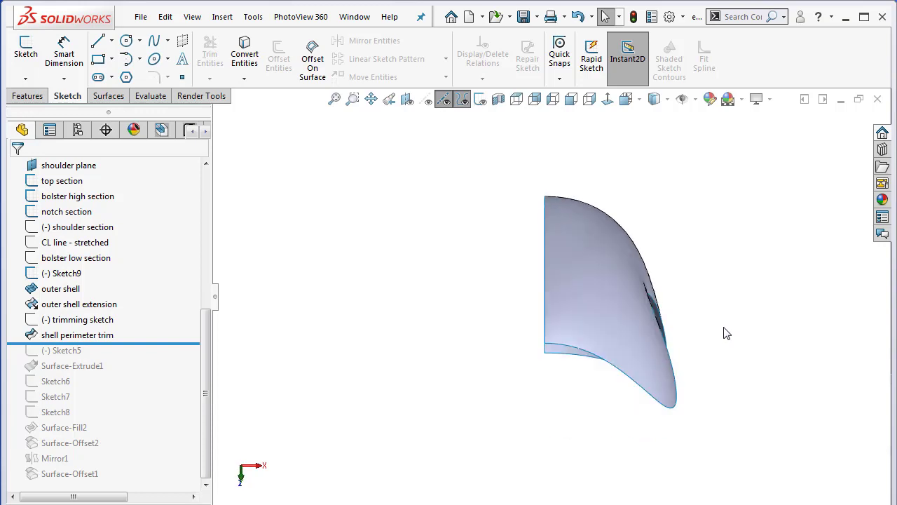
key("Down")
key("Down")
key("Down")
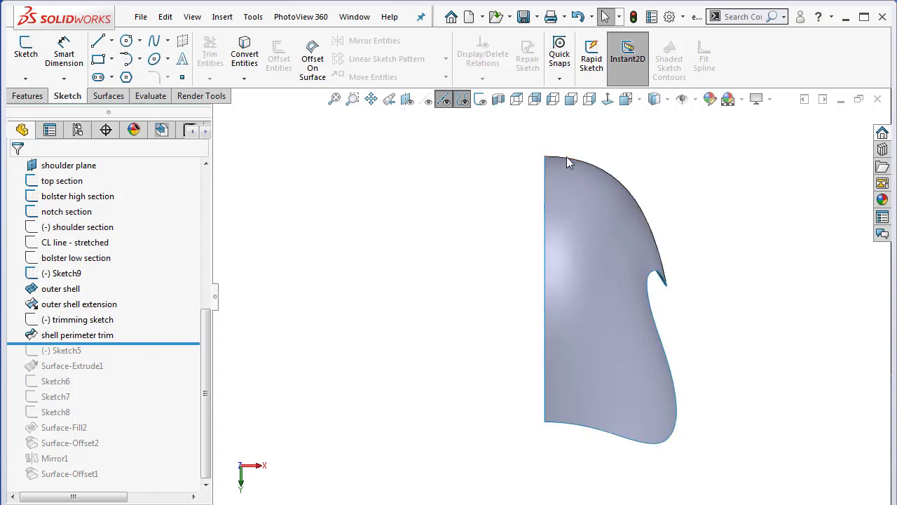
key("Down")
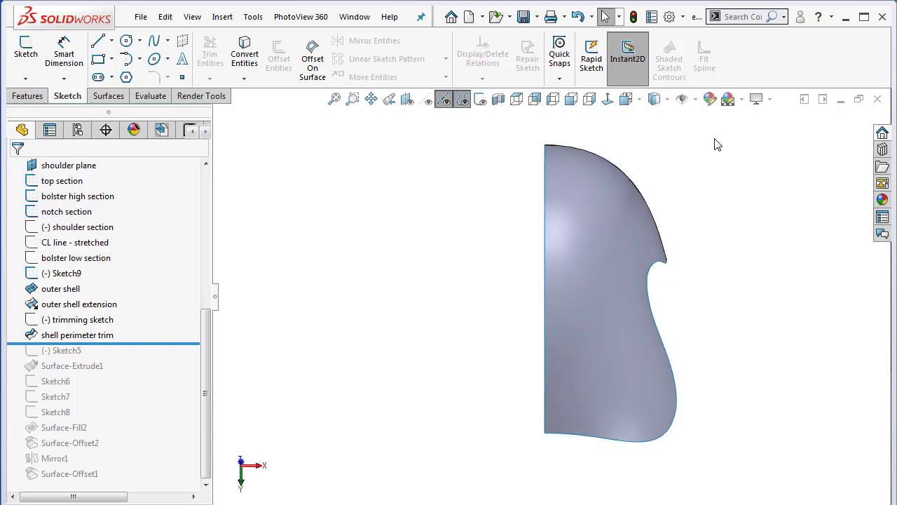
key("Down")
key("Down")
key("Down")
key("Down")
key("Down")
key("Down")
key("Down")
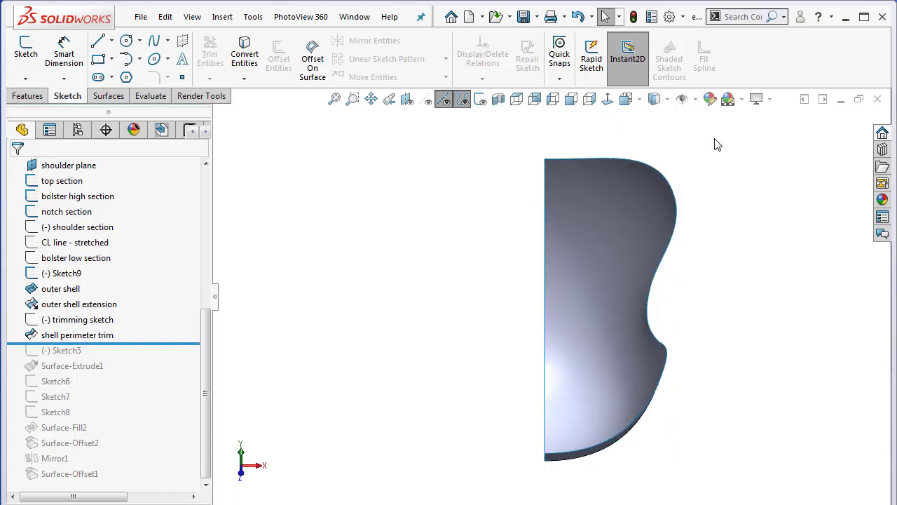
Examine the shell's back profile and the transition around the side notch from oblique and inside views.
key("Left")
key("Left")
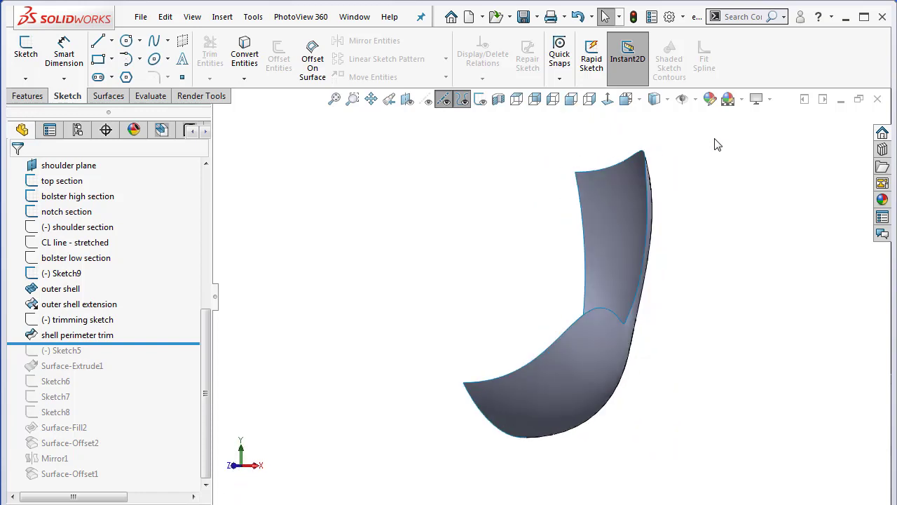
key("Down")
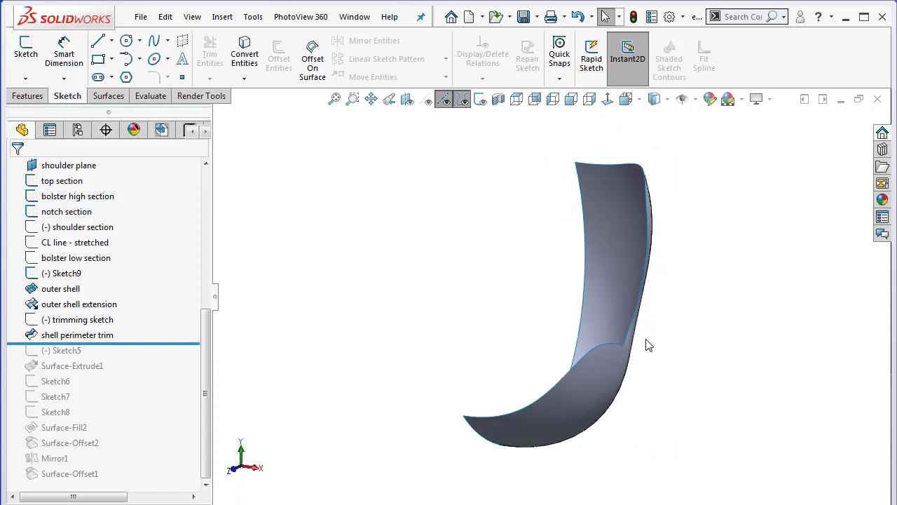
key("ctrl+Left")
key("ctrl+Up")
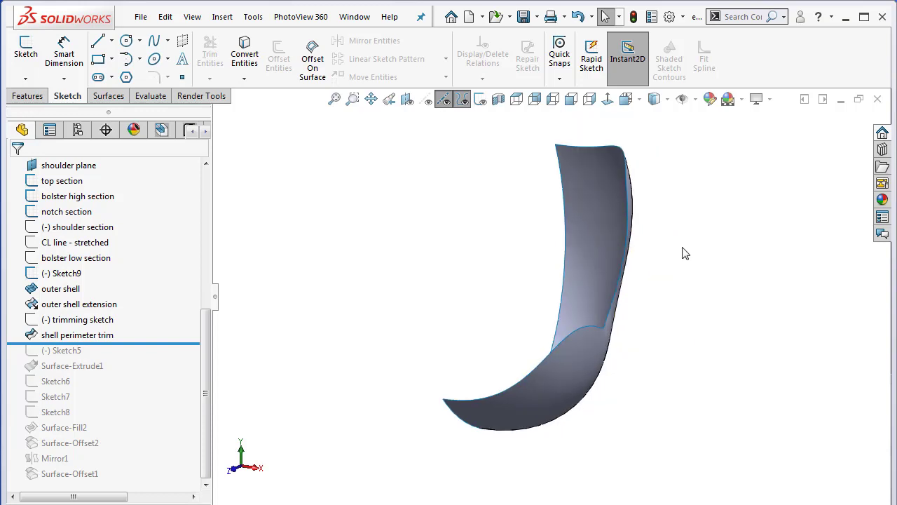
scroll(644, 226, "down", 1)
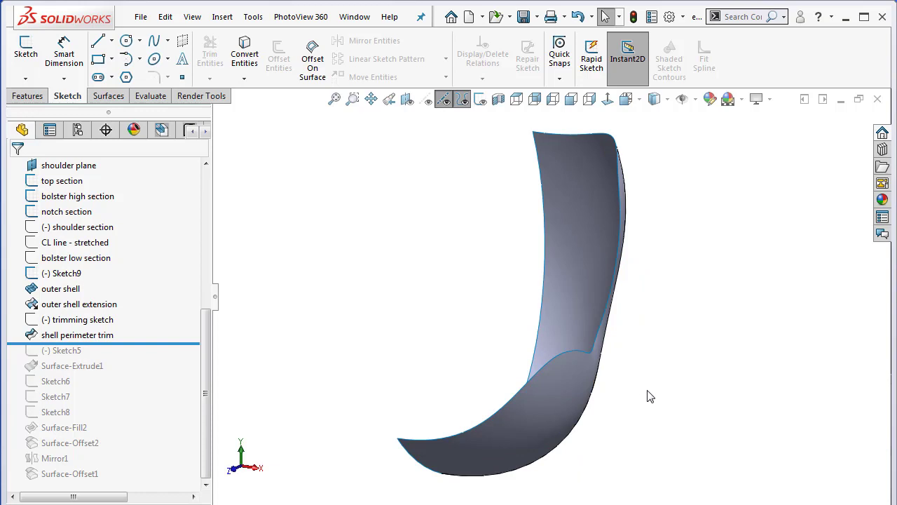
scroll(650, 397, "up", 1)
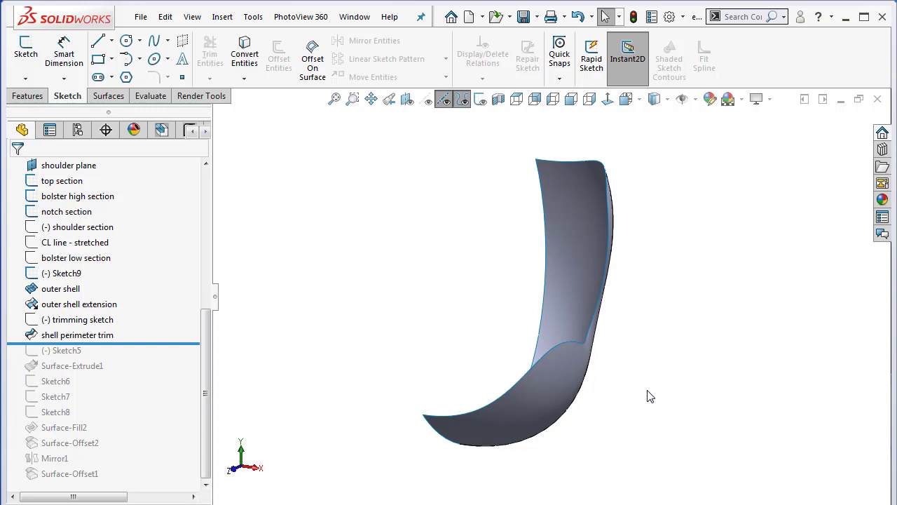
middle_click_drag(687, 387, 797, 409)
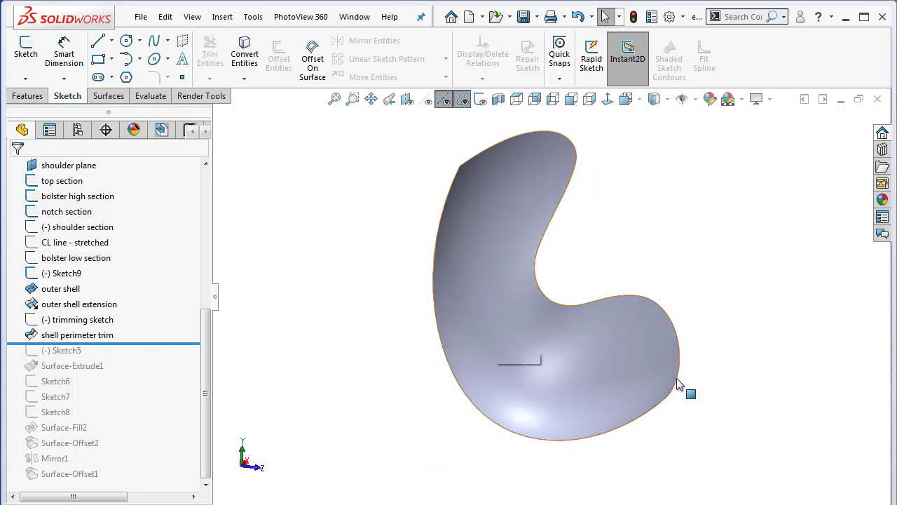
middle_click_drag(492, 239, 475, 288)
left_click(504, 172)
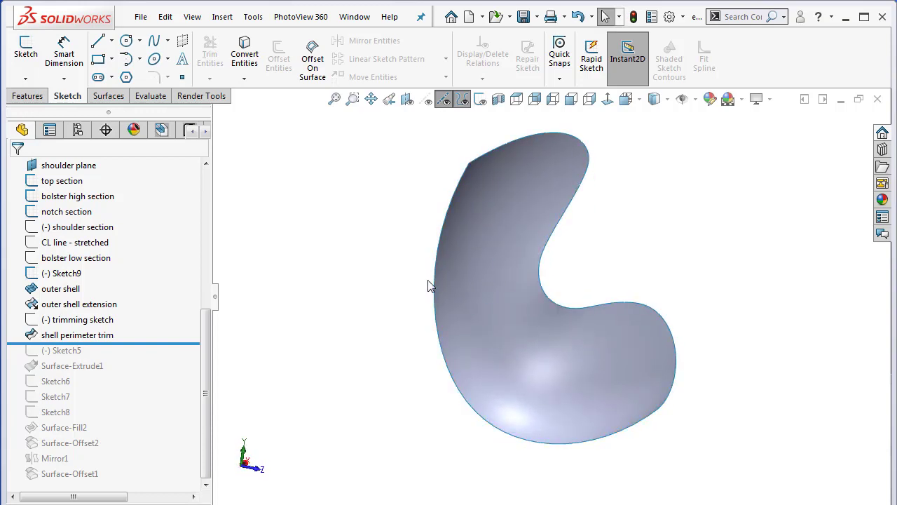
Roll the model forward past Sketch5 and highlight its curve to examine it against the trimmed shell.
middle_click_drag(653, 416, 379, 349)
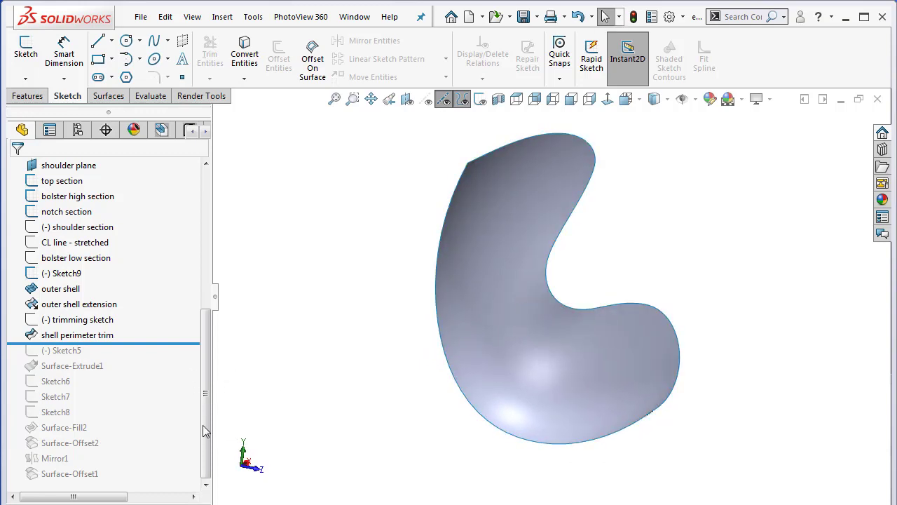
mouse_move(142, 341)
left_mouse_down()
mouse_move(64, 368)
mouse_move(69, 358)
left_mouse_up()
left_click(65, 351)
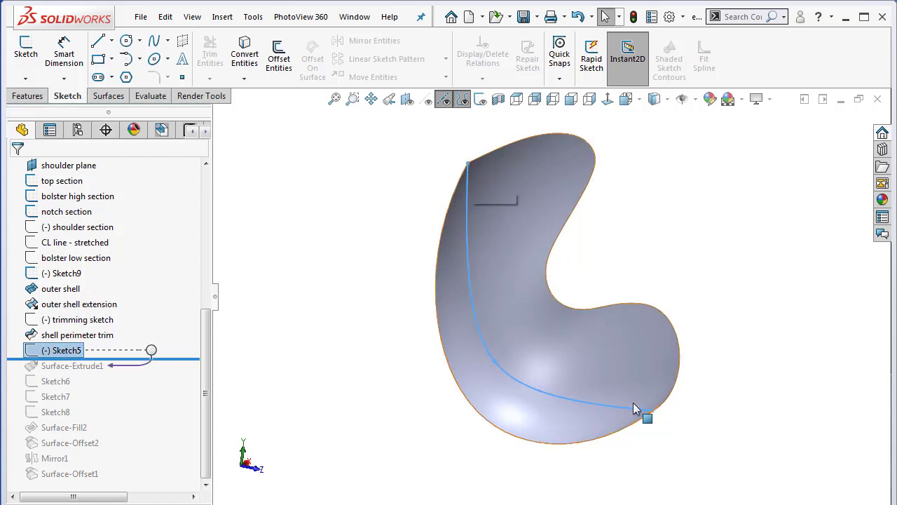
middle_click_drag(588, 352, 605, 313)
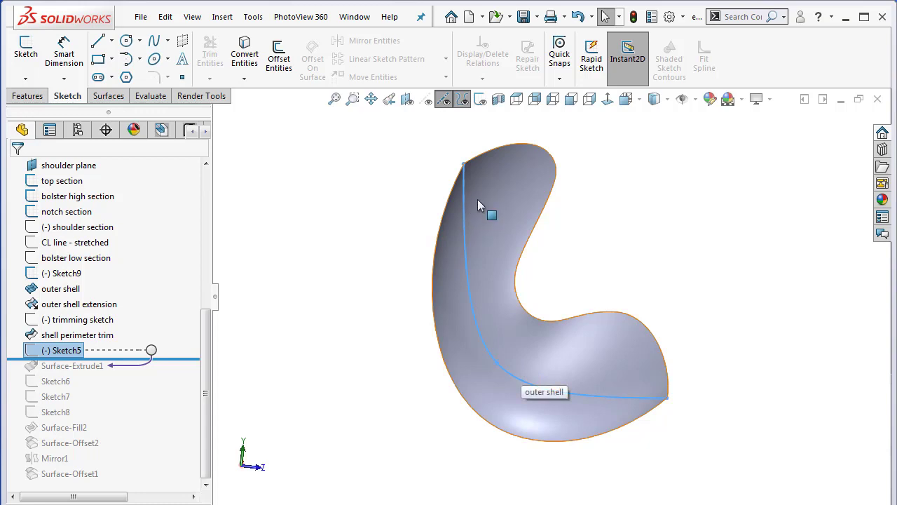
Roll the model forward past Surface-Extrude1 and inspect the narrow extruded strip along the shell's centre plane.
left_click_drag(172, 359, 176, 375)
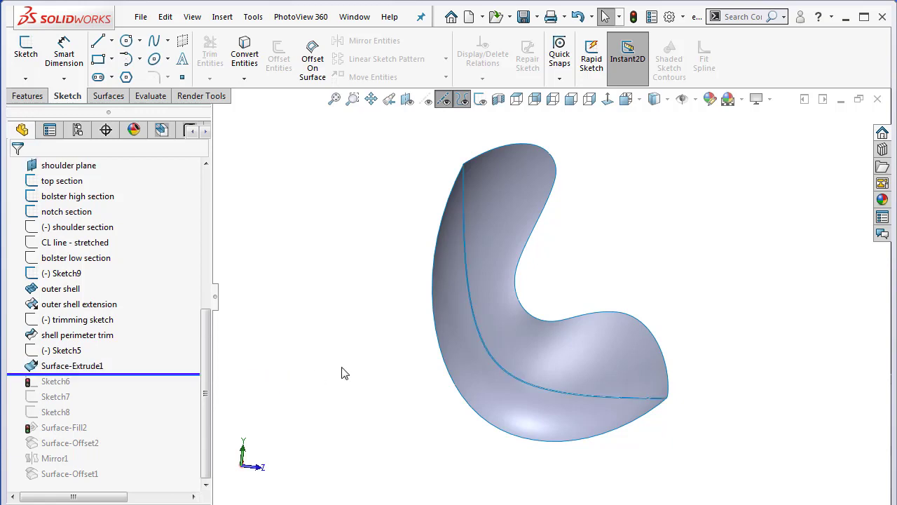
middle_click_drag(341, 371, 302, 394)
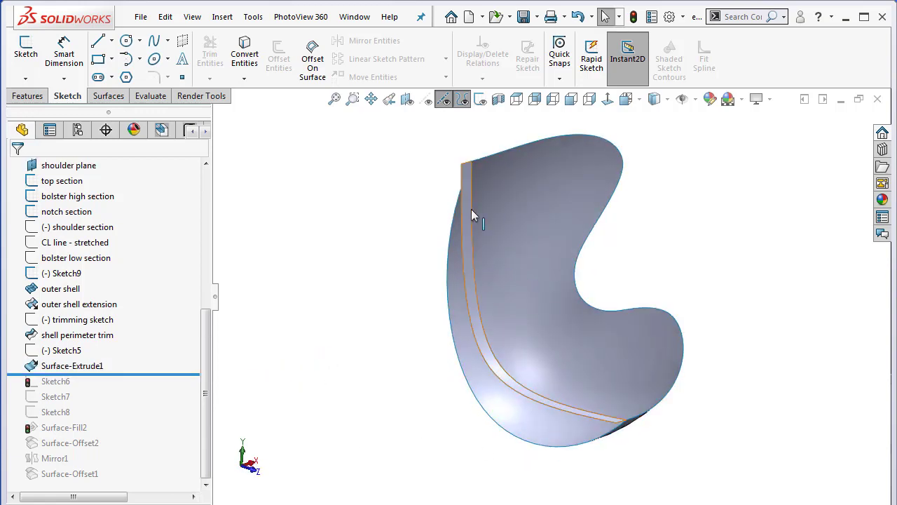
middle_click_drag(495, 264, 499, 234)
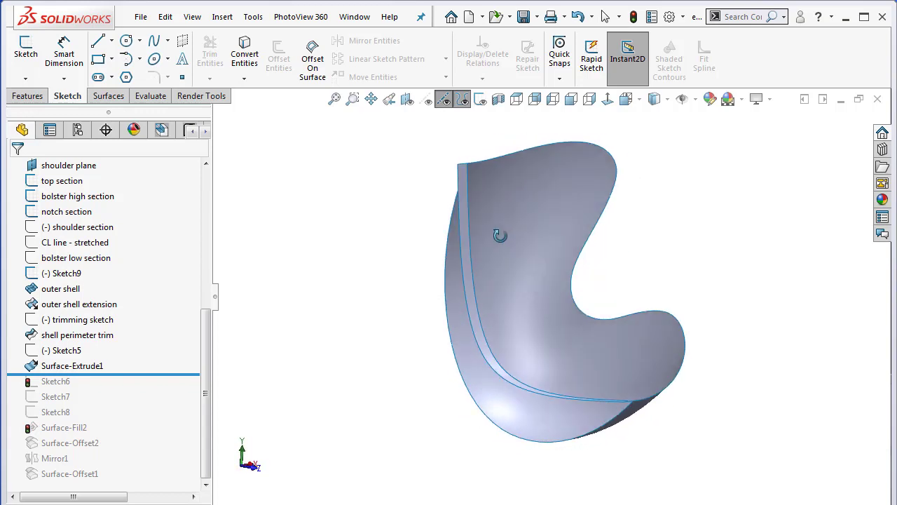
Roll the model forward past Sketch6 and examine its curve between the extruded strip and the lower bolster edge.
left_click_drag(168, 381, 150, 390)
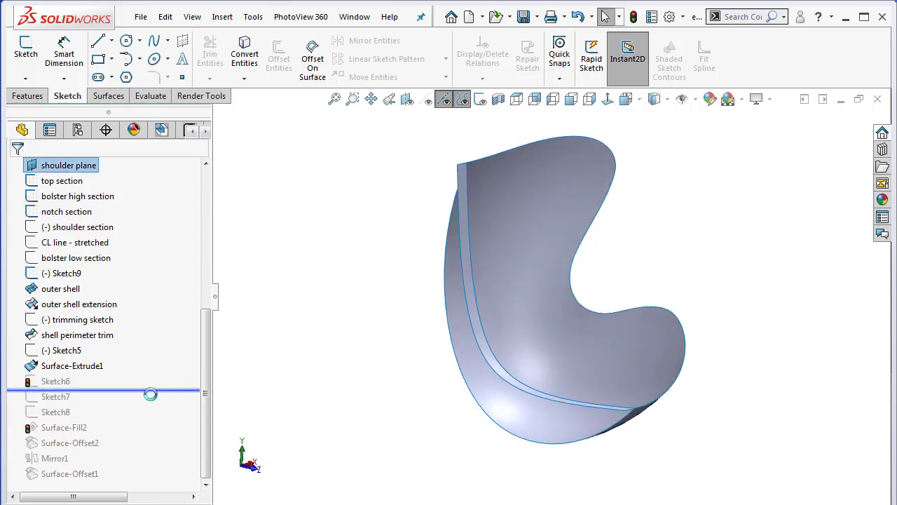
left_click(56, 382)
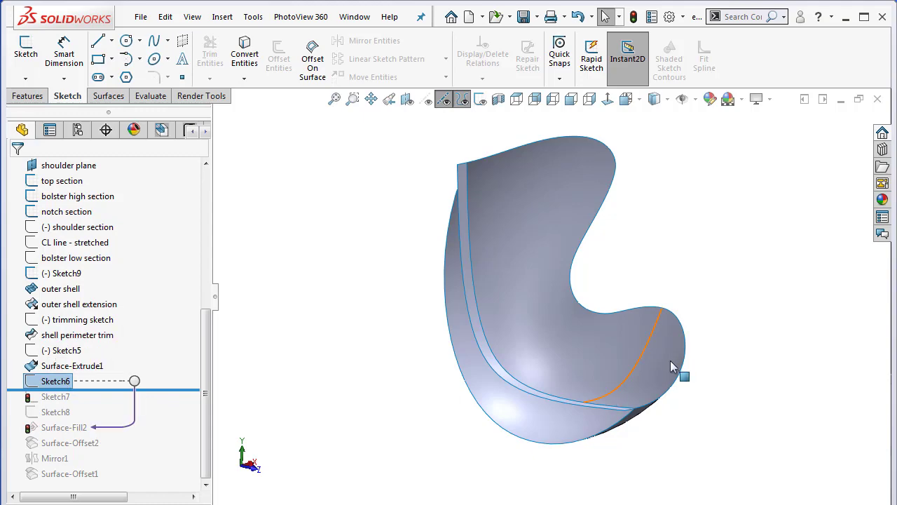
mouse_move(681, 371)
middle_mouse_down()
mouse_move(691, 355)
mouse_move(651, 320)
middle_mouse_up()
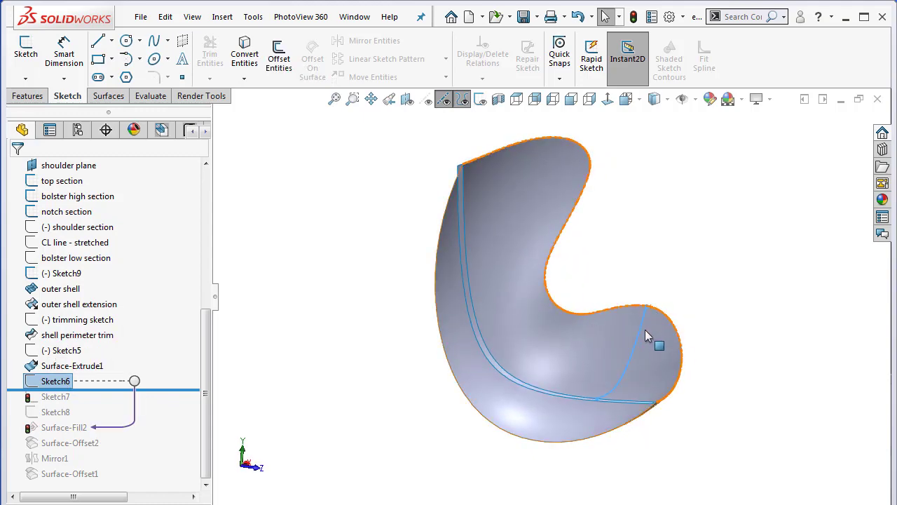
scroll(632, 383, "down", 3)
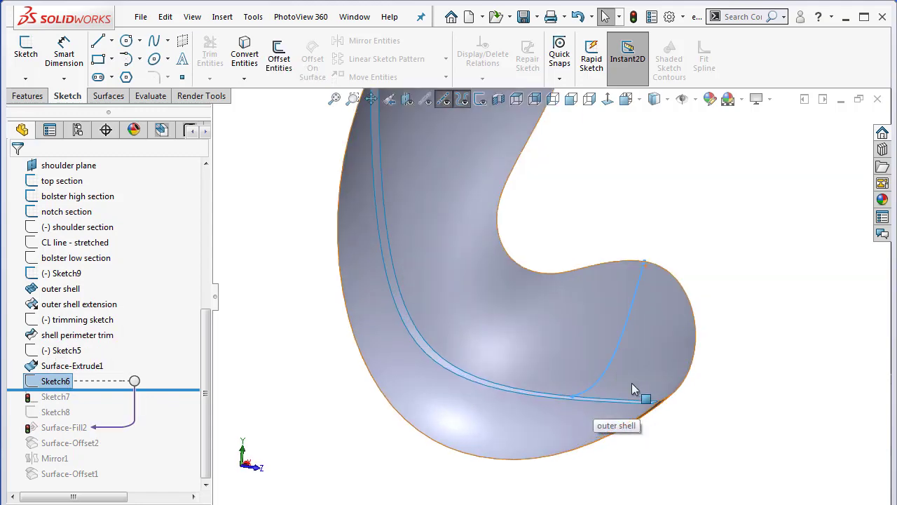
middle_click_drag(632, 383, 561, 295)
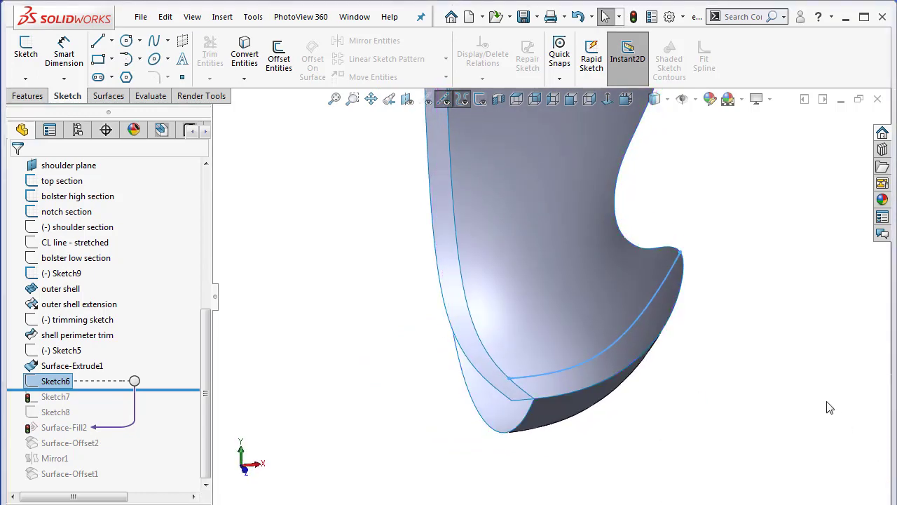
middle_click_drag(643, 241, 575, 211)
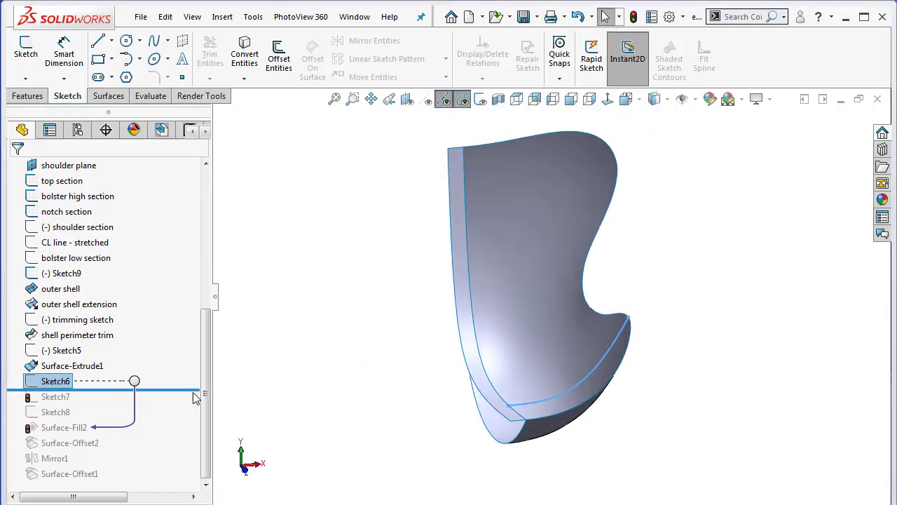
Roll the model forward past Sketch7 and examine its curve across the upper part of the shell.
left_click_drag(197, 392, 203, 405)
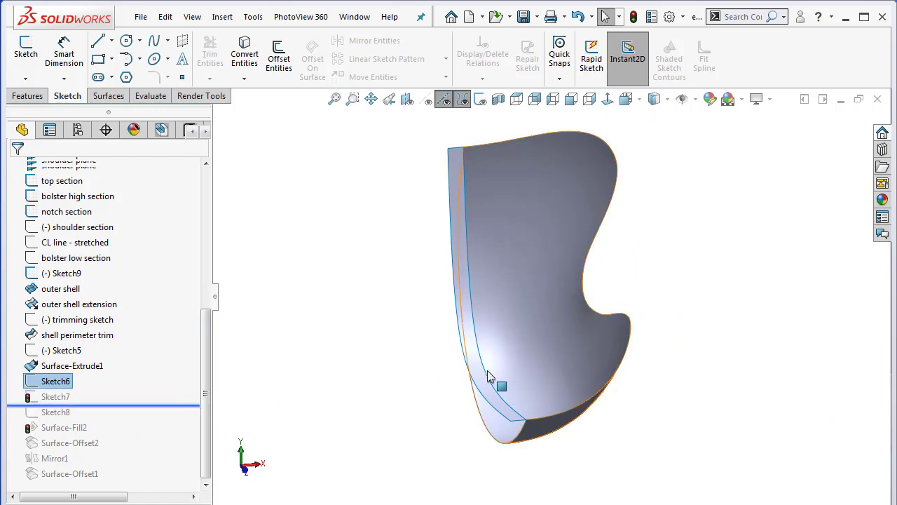
left_click(63, 397)
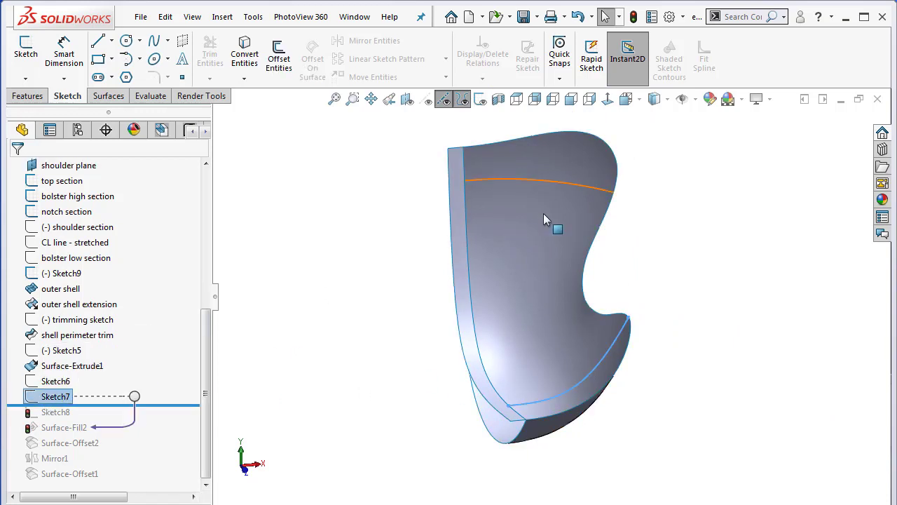
middle_click_drag(477, 176, 668, 198)
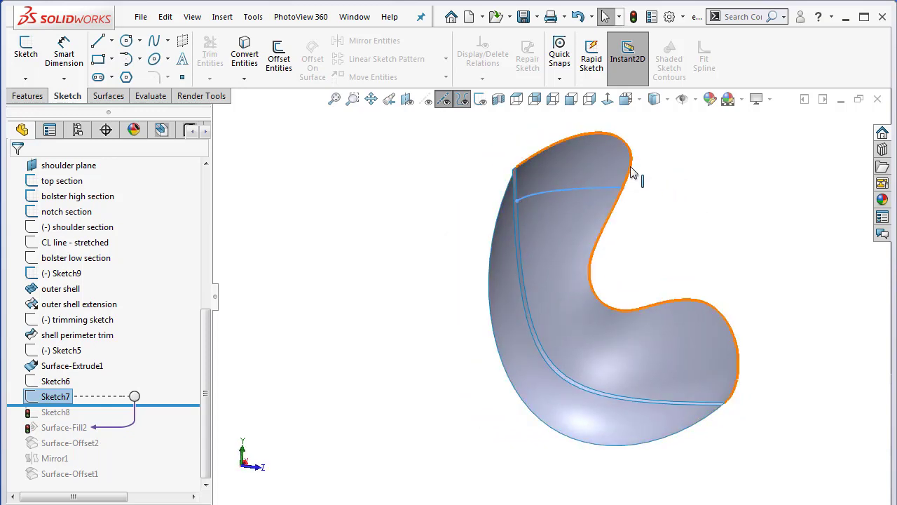
Roll the model forward past Sketch8 and inspect the shell around the side notch.
mouse_move(170, 404)
left_mouse_down()
mouse_move(171, 419)
mouse_move(155, 419)
left_mouse_up()
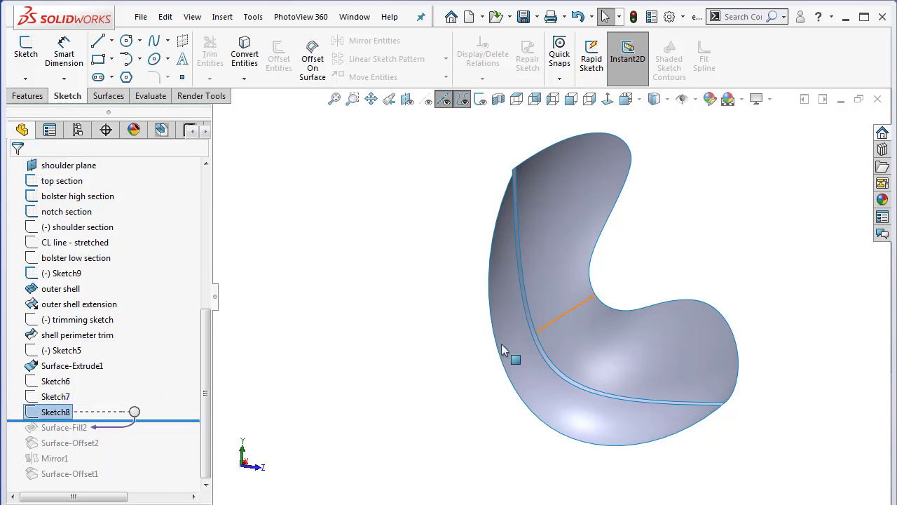
left_click(403, 350)
mouse_move(500, 336)
middle_mouse_down()
mouse_move(444, 315)
mouse_move(453, 324)
middle_mouse_up()
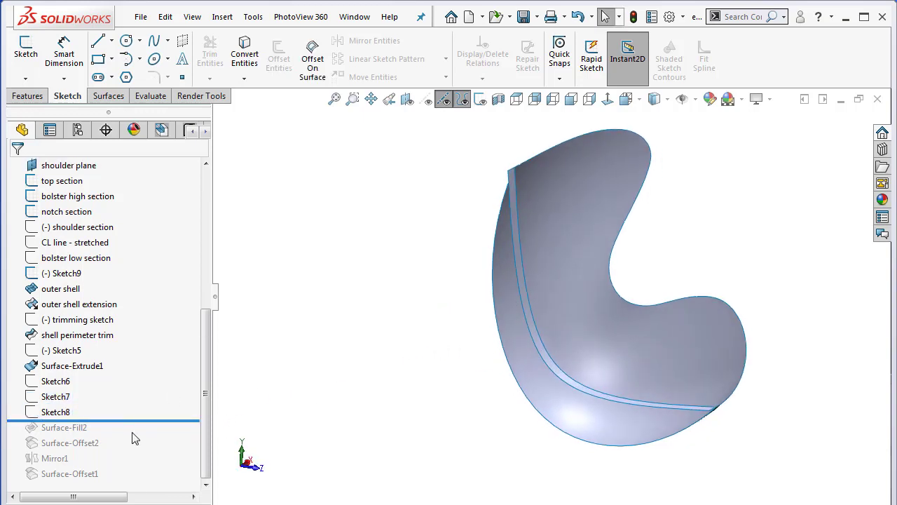
Roll the model forward past Surface-Fill2 and examine the filled inner surface from the front and side.
mouse_move(144, 419)
left_mouse_down()
mouse_move(145, 431)
mouse_move(129, 429)
left_mouse_up()
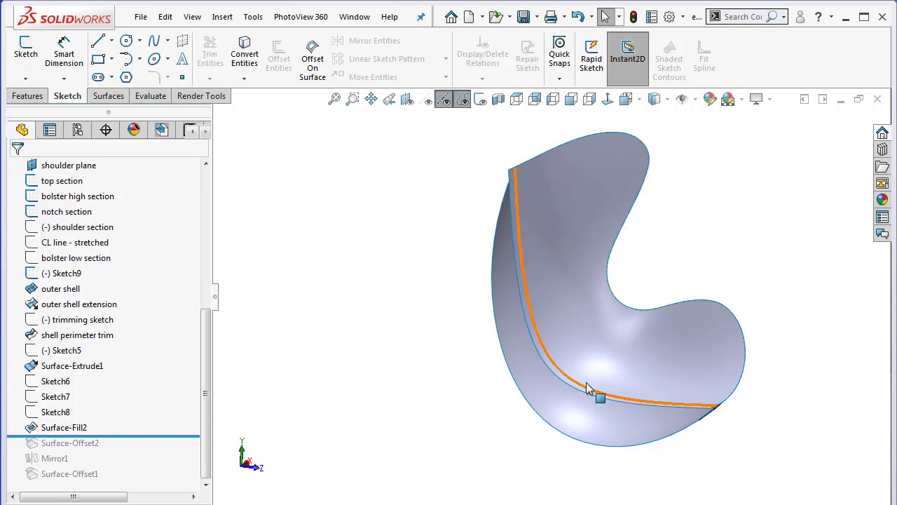
middle_click_drag(603, 369, 532, 365)
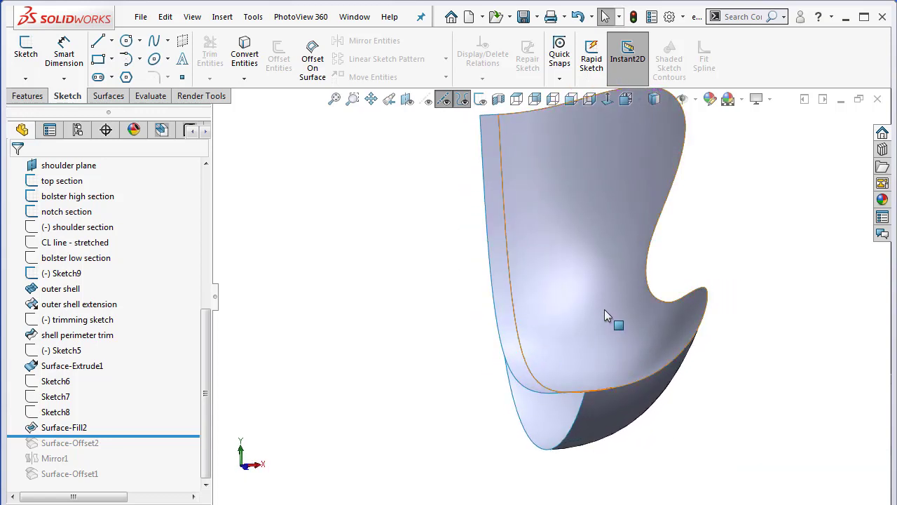
middle_click_drag(605, 310, 707, 326)
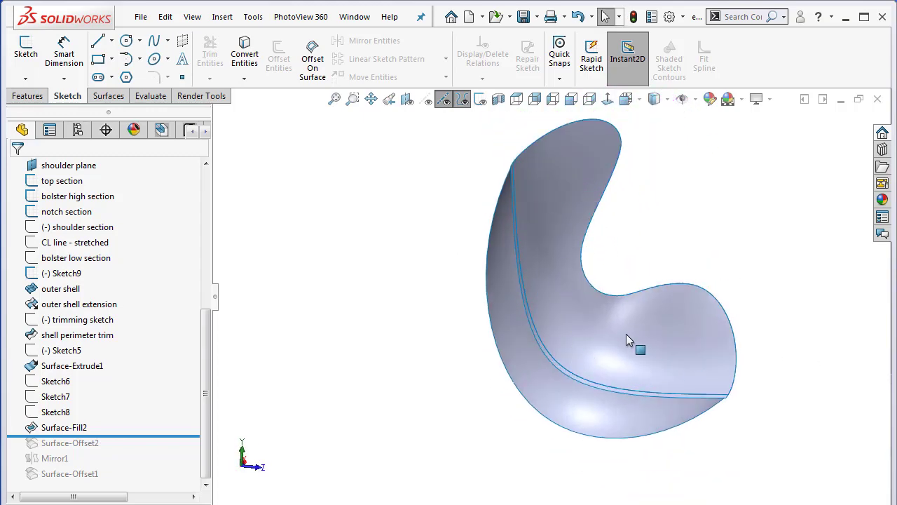
middle_click_drag(629, 340, 570, 356)
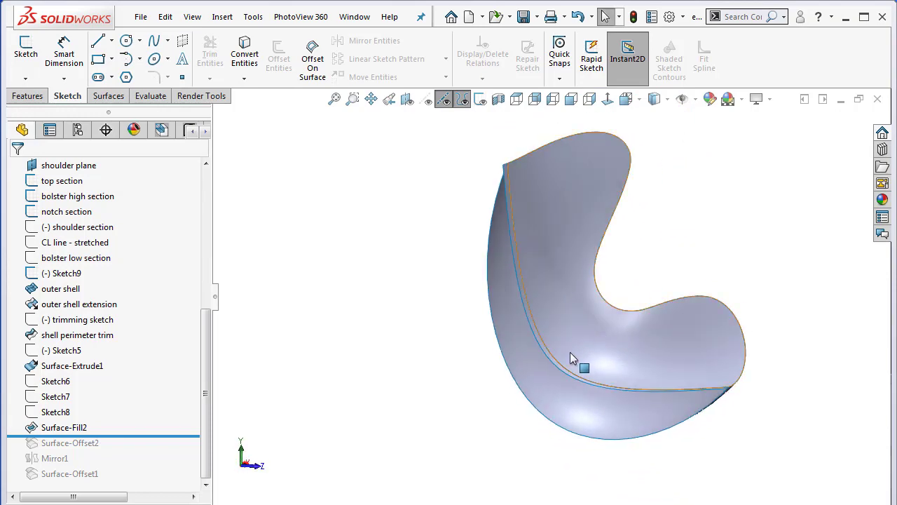
Hide the Surface-Extrude1 strip and check the centre edge between the inner fill and the outer shell.
scroll(570, 356, "down", 5)
right_click(520, 346)
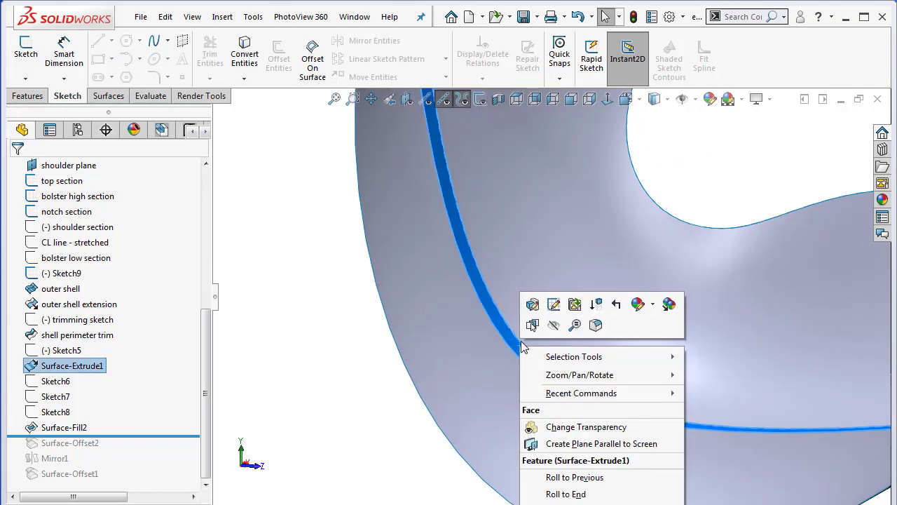
left_click(554, 326)
scroll(776, 264, "up", 6)
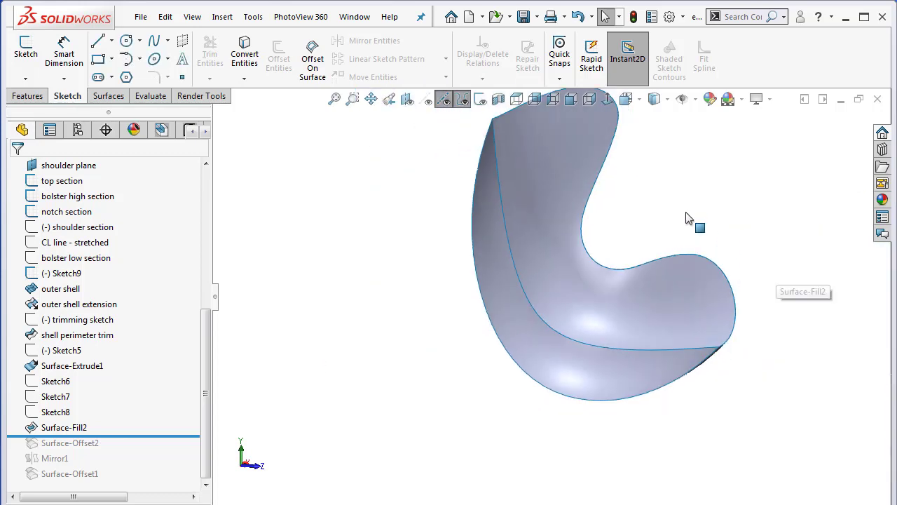
middle_click_drag(687, 219, 603, 239)
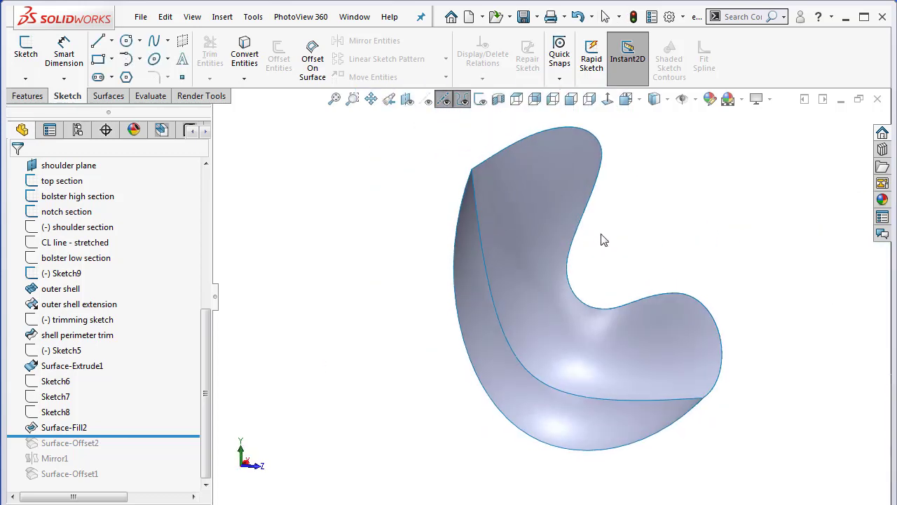
scroll(621, 249, "down", 2)
left_click(449, 232)
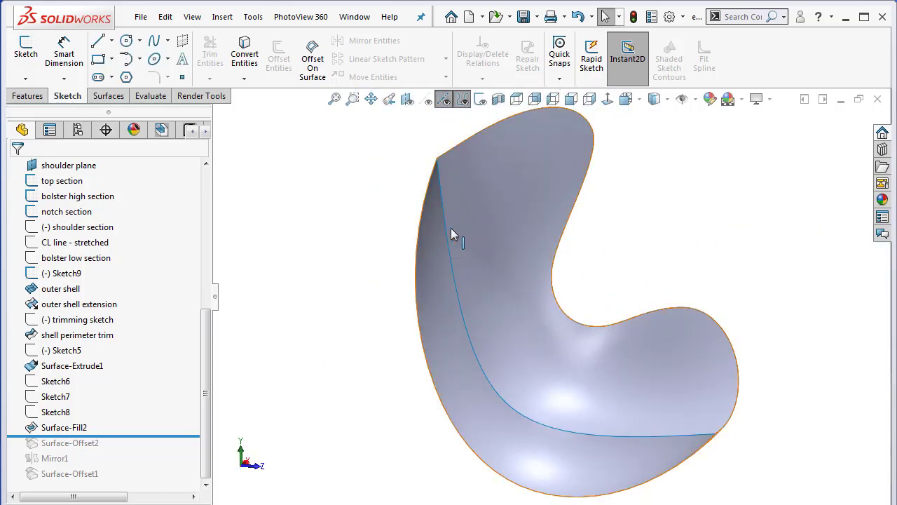
Roll the model forward past Surface-Offset2 and highlight the offset face to compare it with the inner fill.
left_click_drag(170, 434, 165, 450)
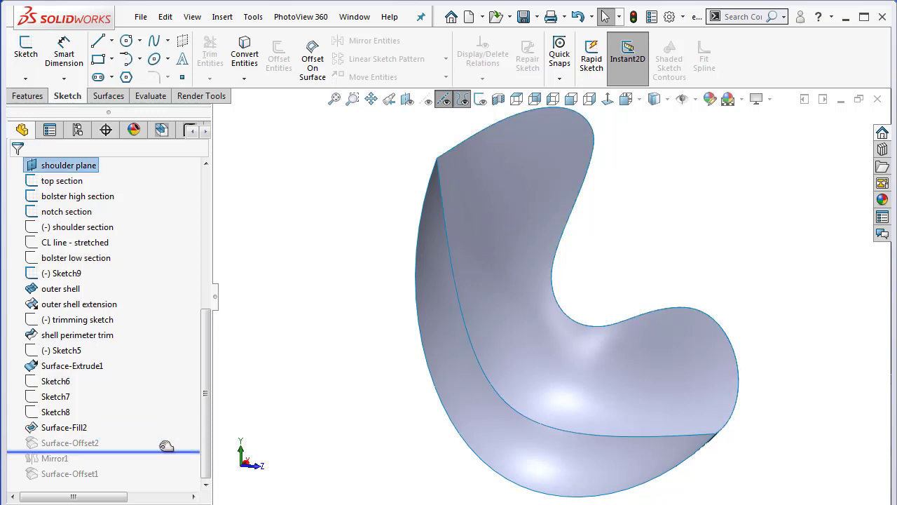
middle_click_drag(351, 366, 358, 400)
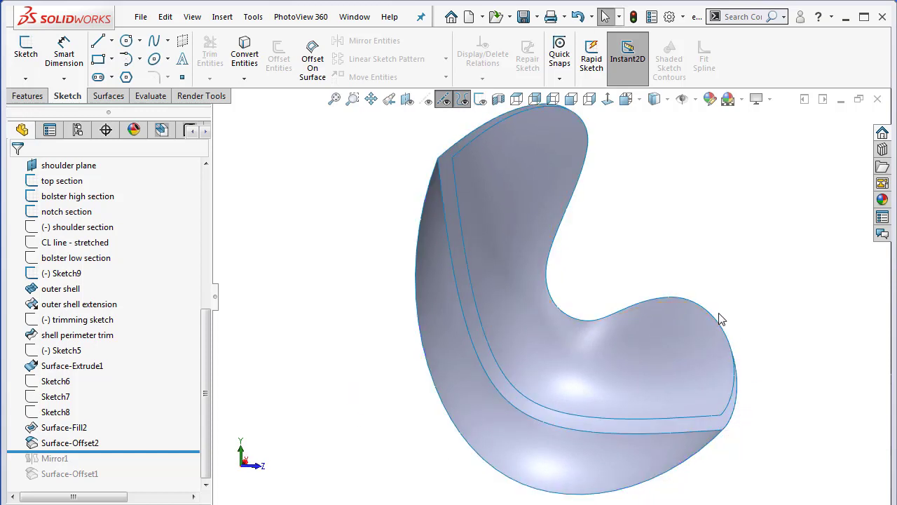
left_click(484, 177)
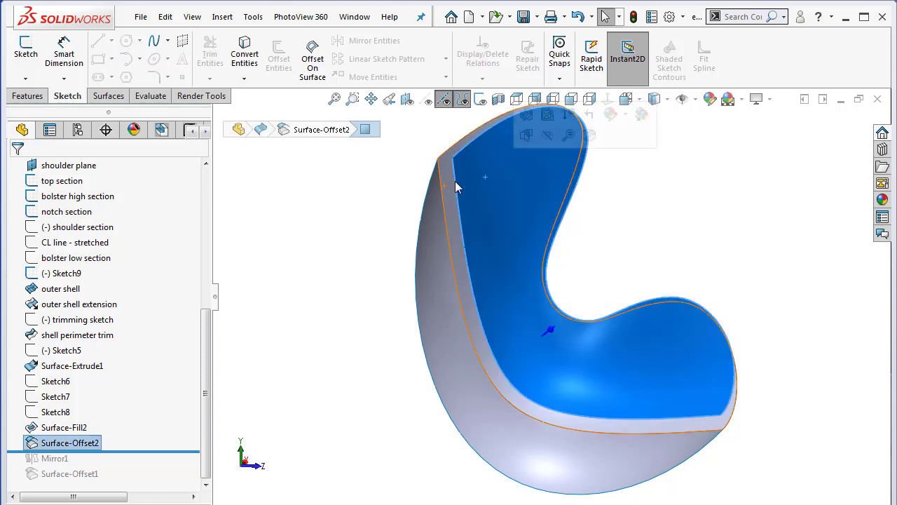
left_click(385, 184)
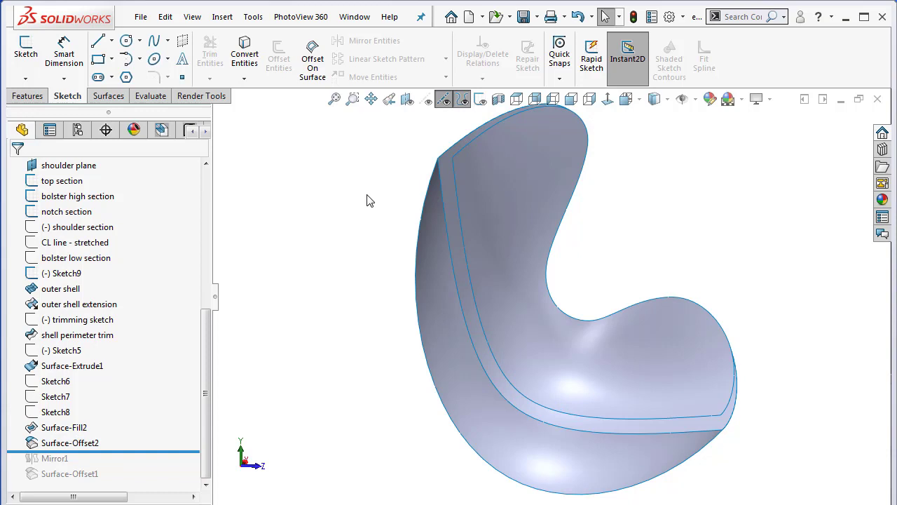
left_click(427, 315)
left_click(323, 348)
Examine the gap between the offset surface, inner fill and outer shell from several oblique angles.
middle_click_drag(633, 290, 641, 297)
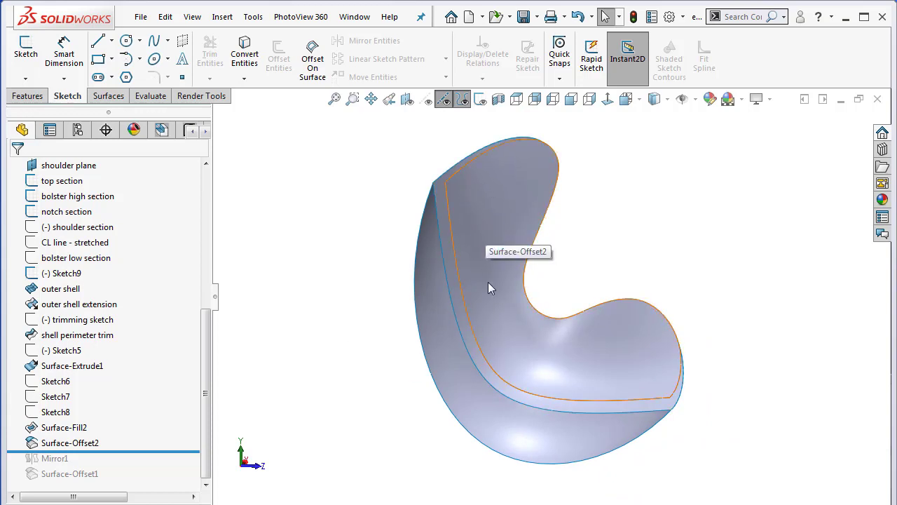
middle_click_drag(486, 290, 486, 244)
key("ctrl+shift+z")
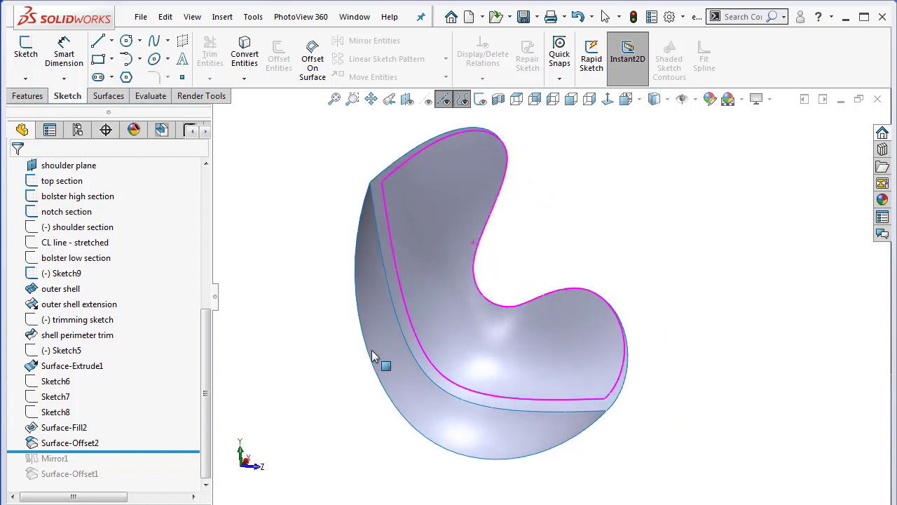
key("ctrl+shift+z")
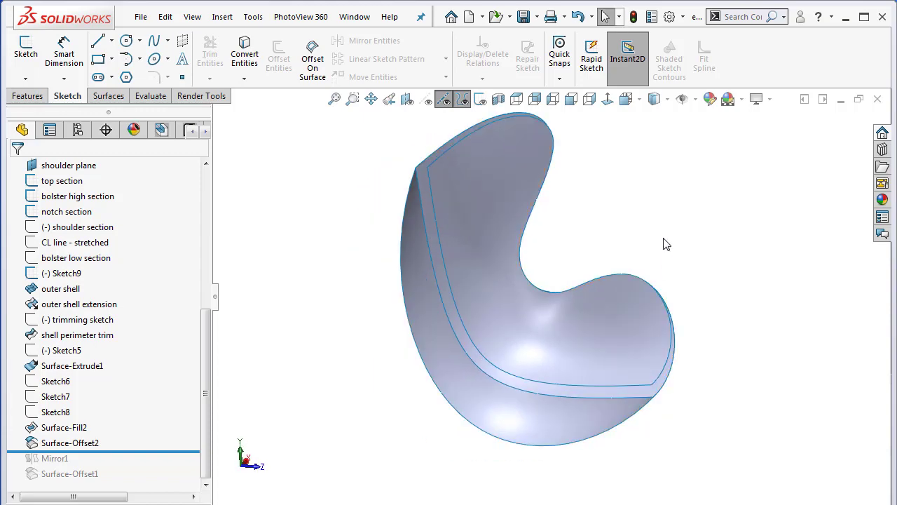
left_click(526, 424)
left_click(372, 420)
middle_click_drag(366, 419, 343, 429)
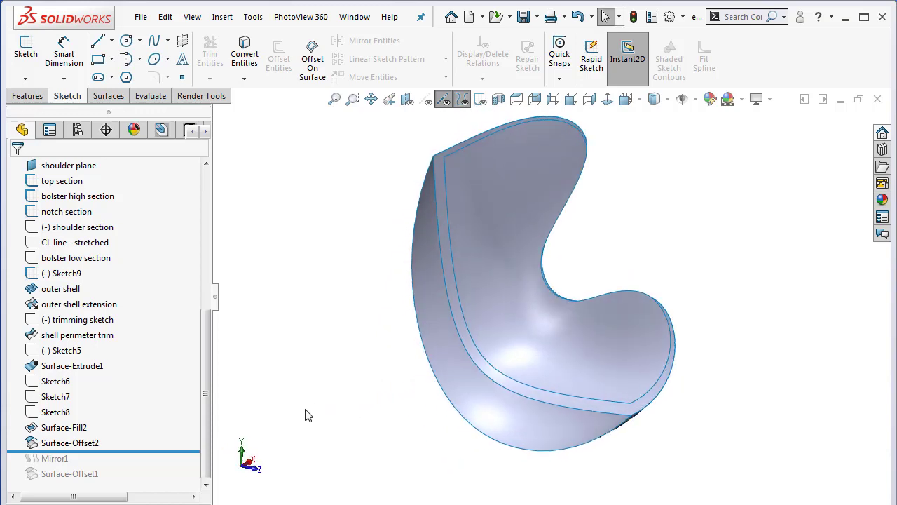
Hide the Surface-Offset2 body and roll the model forward past Mirror1.
right_click(489, 320)
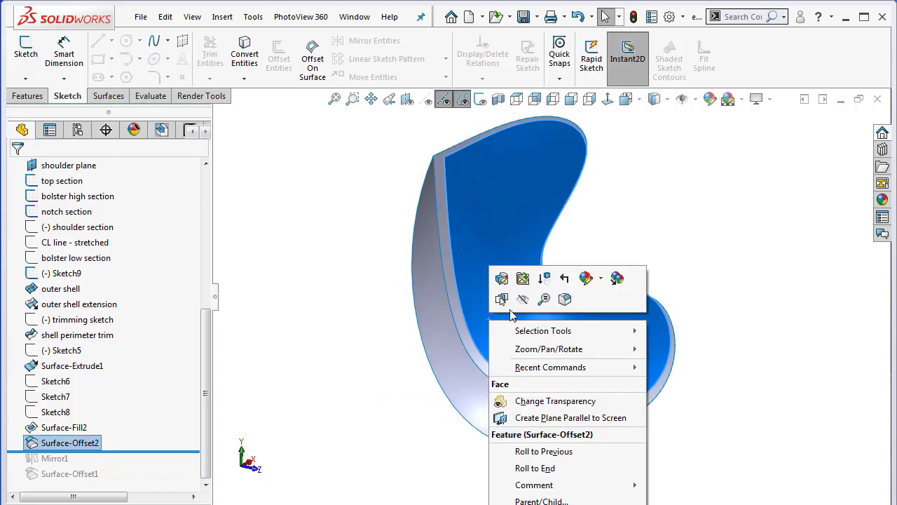
left_click(522, 300)
left_click_drag(176, 450, 176, 466)
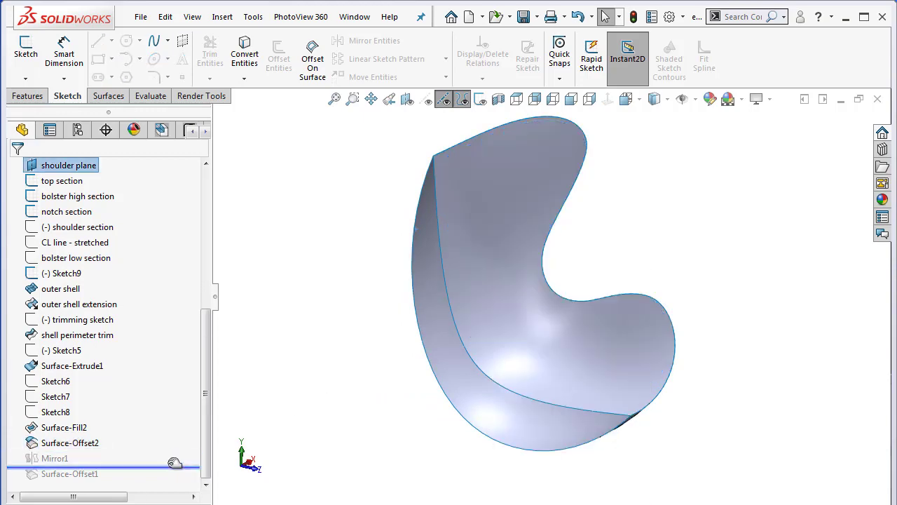
middle_click_drag(327, 399, 210, 463)
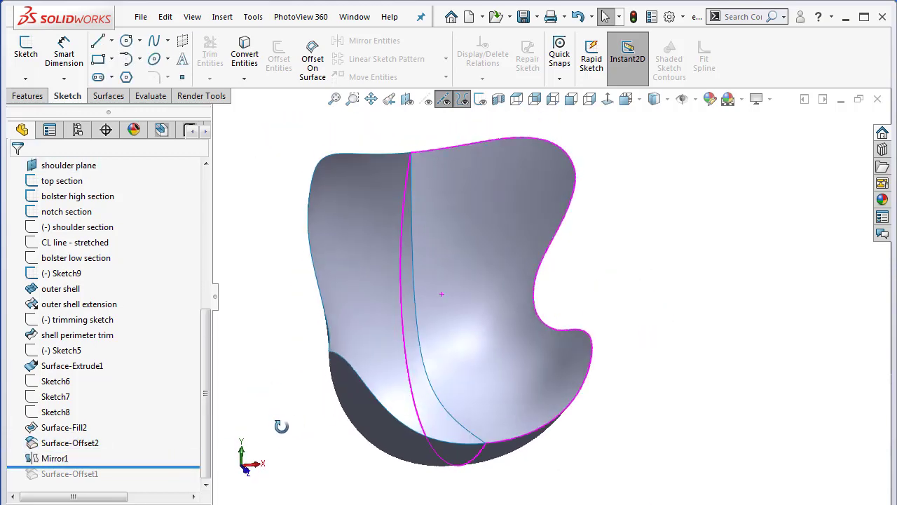
Hide the inner fill surface and examine the mirrored outer shell from the opposite side.
right_click(460, 326)
left_click(679, 303)
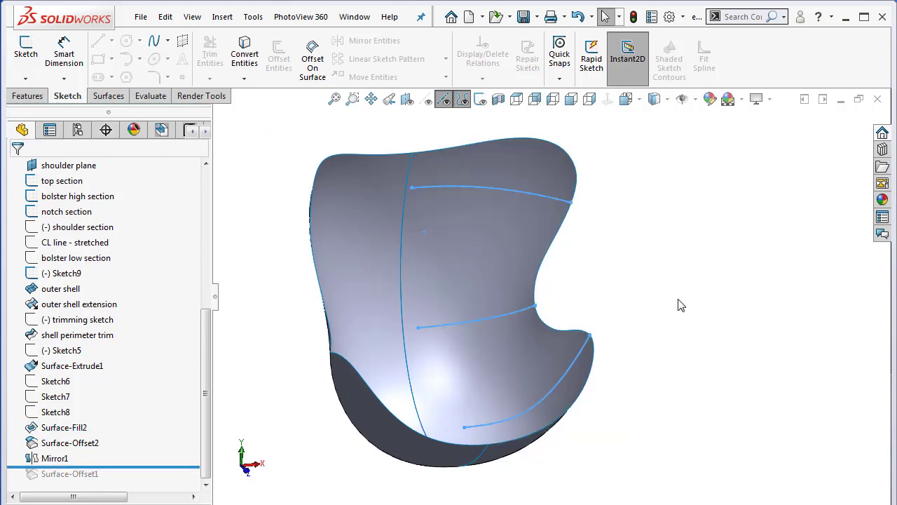
middle_click_drag(674, 305, 621, 311)
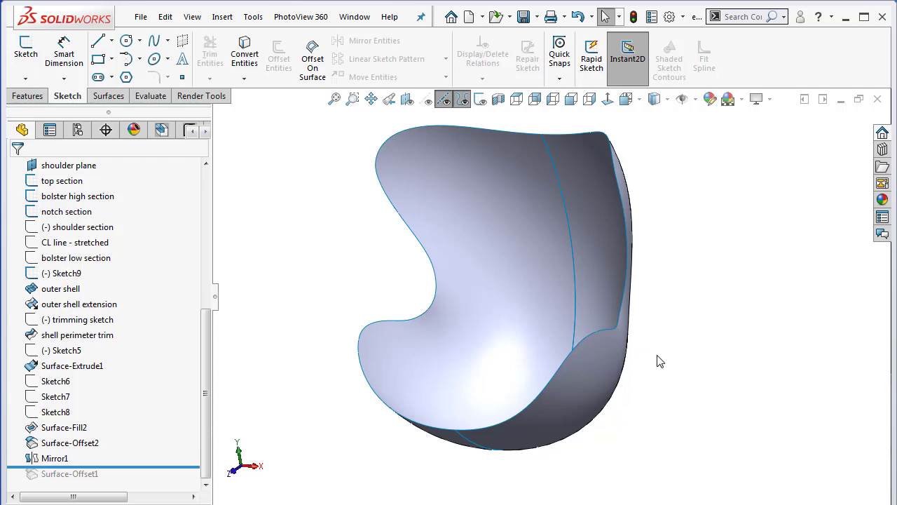
left_click(605, 392)
left_click(693, 414)
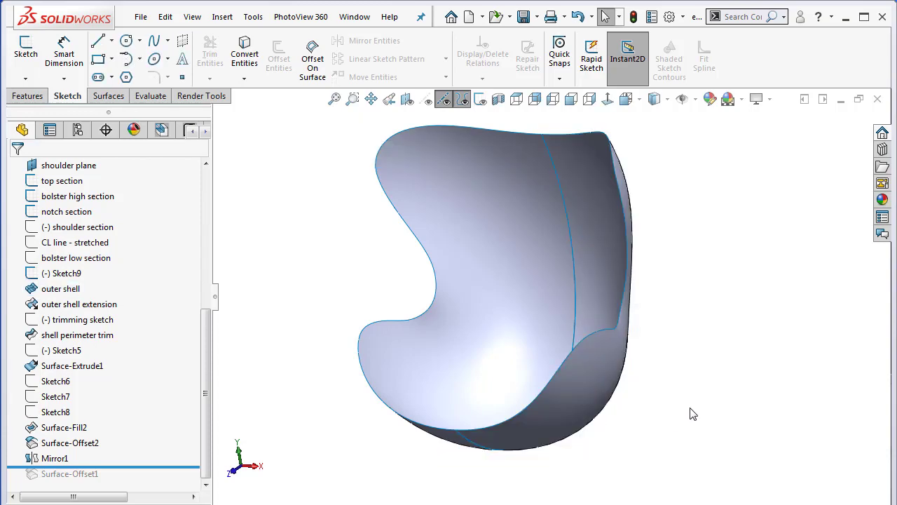